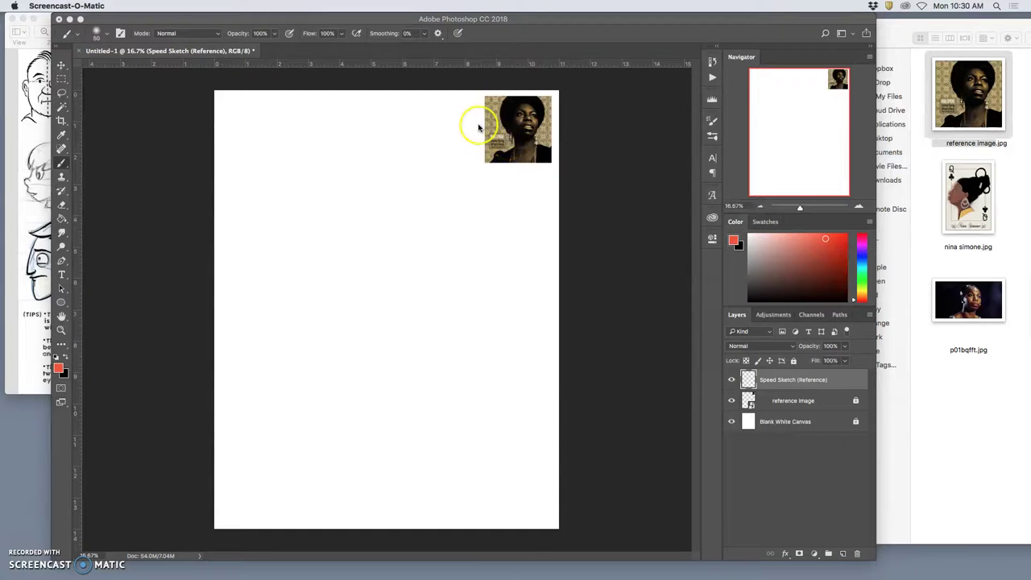
Step: Toggle the visibility of the Speed Sketch (Reference) and reference image layers off and on again
click(732, 379)
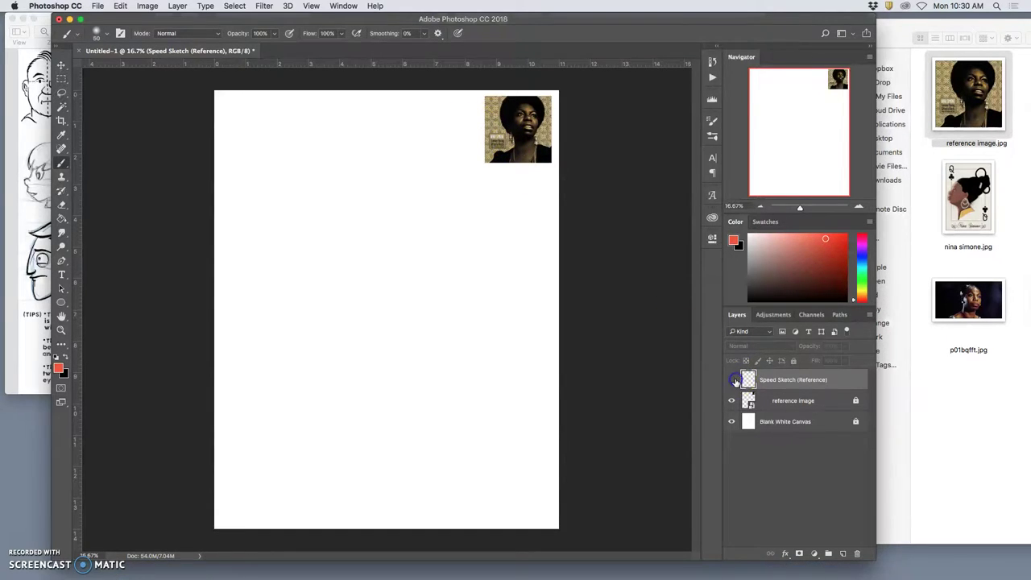
click(731, 380)
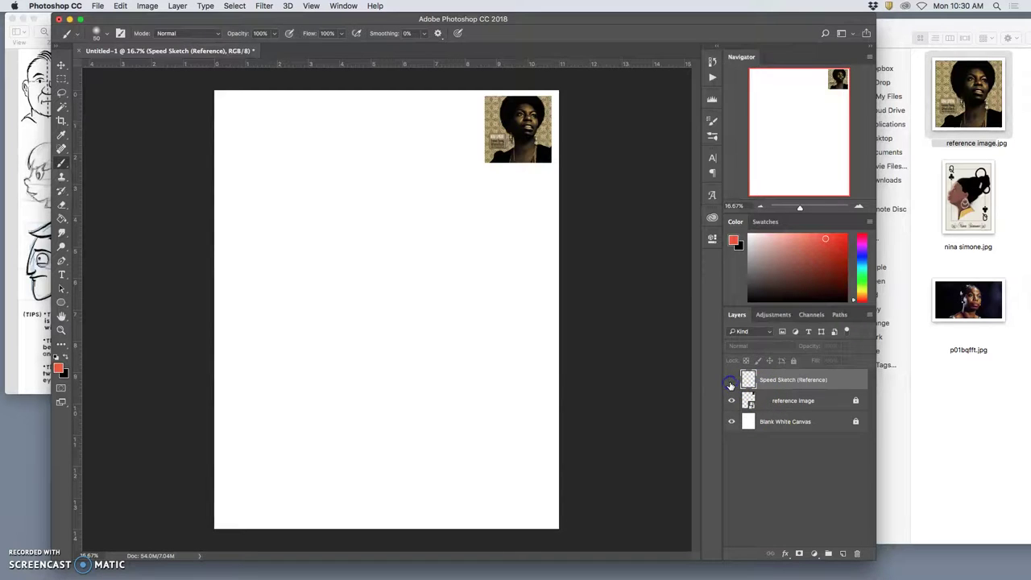
click(732, 402)
click(732, 402)
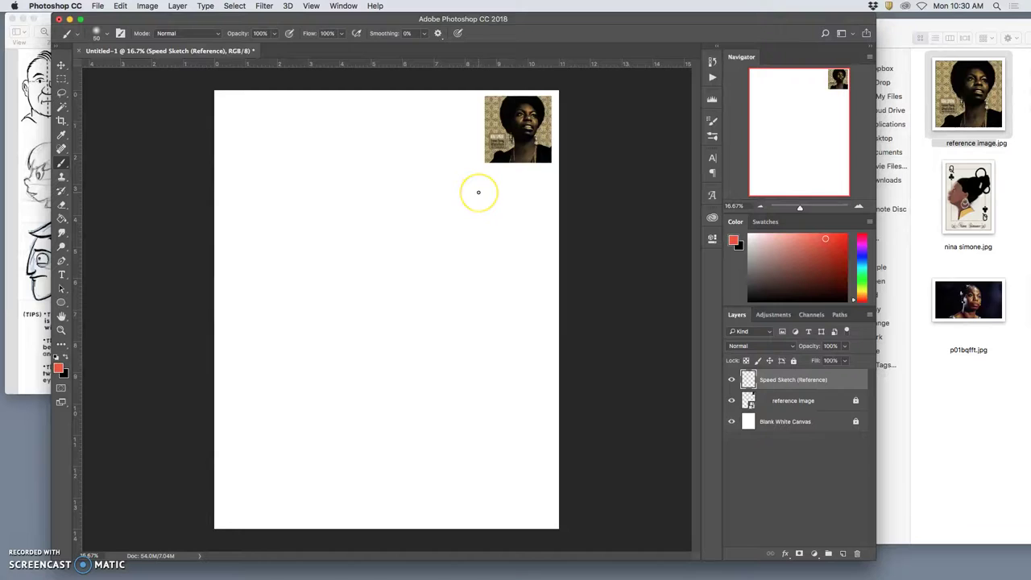
Step: Zoom in to 66.67% and bring the reference picture at the canvas's upper corner into view
key(super+plus)
key(super+plus)
key(super+plus)
key(super+plus)
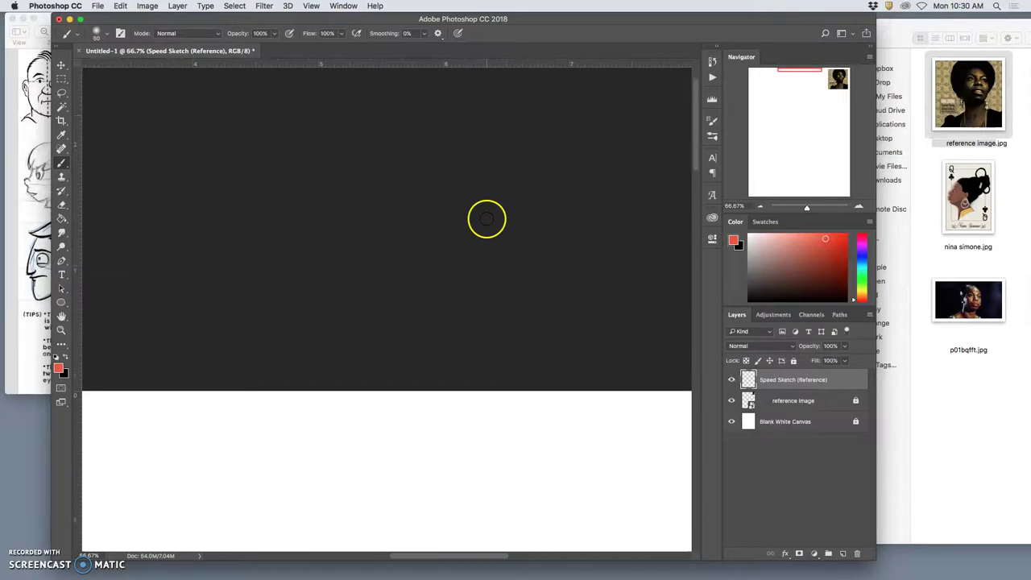
scroll(486, 218, down, 6)
scroll(487, 218, right, 10)
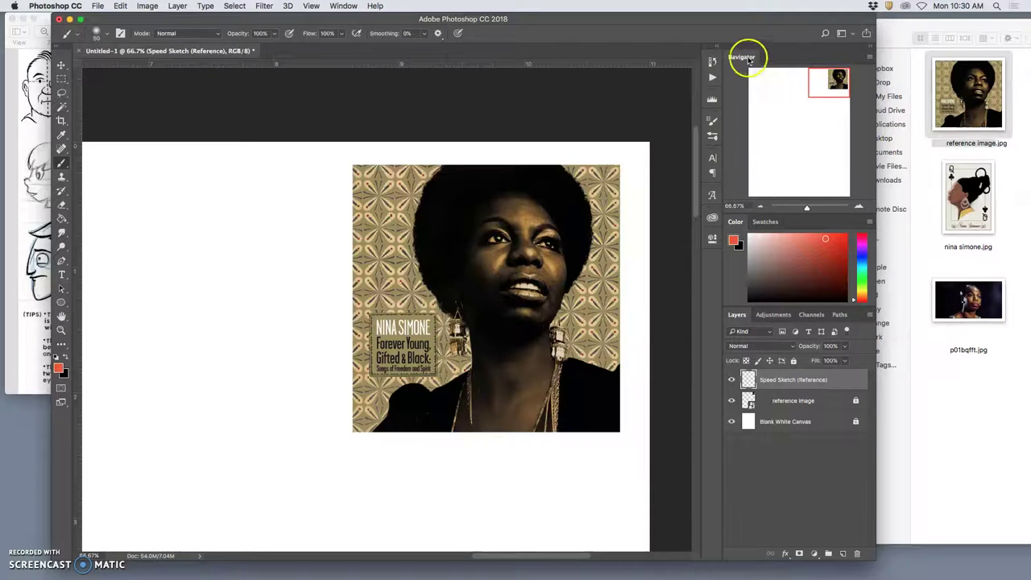
Step: Hide the Navigator and display it again
click(349, 6)
mouse_move(382, 30)
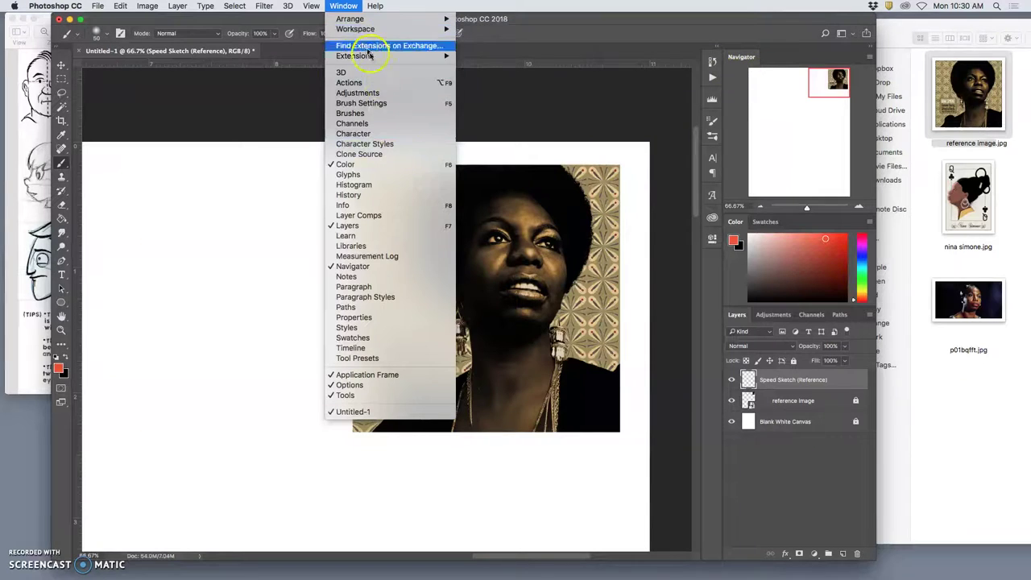
click(347, 266)
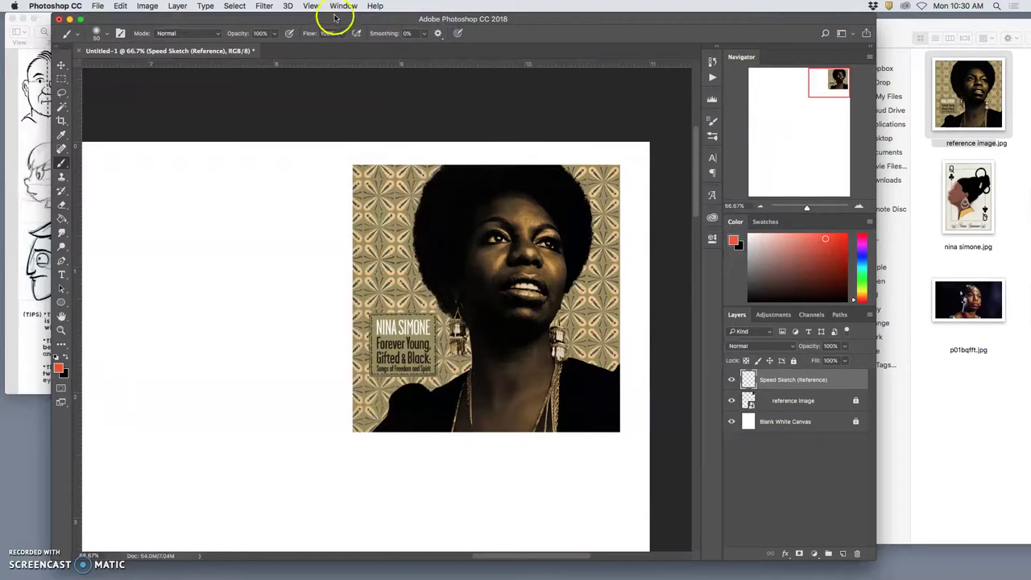
click(344, 6)
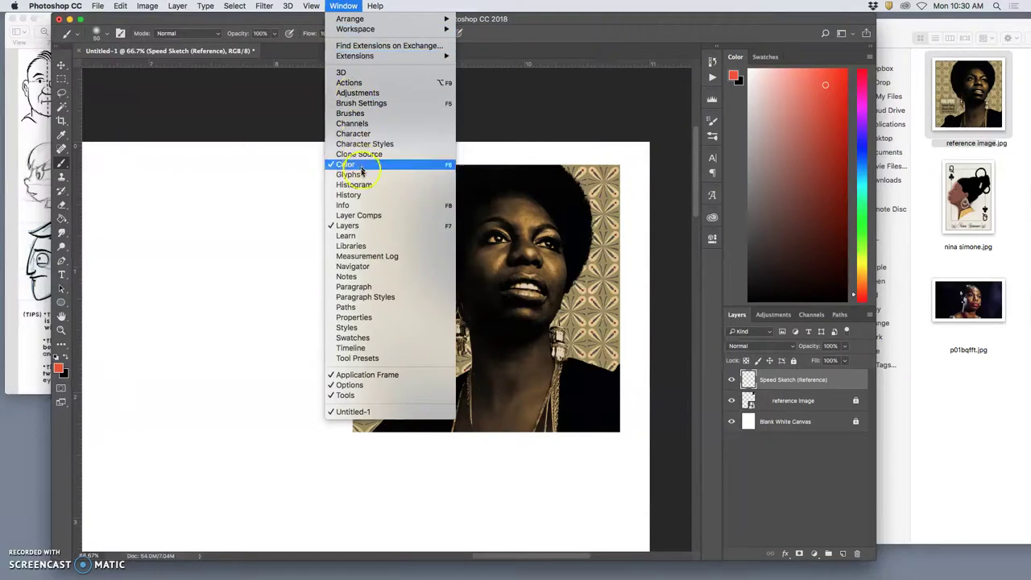
click(354, 265)
Step: Reframe the view around the reference picture at about 74% zoom with the Navigator
drag(817, 115, 828, 94)
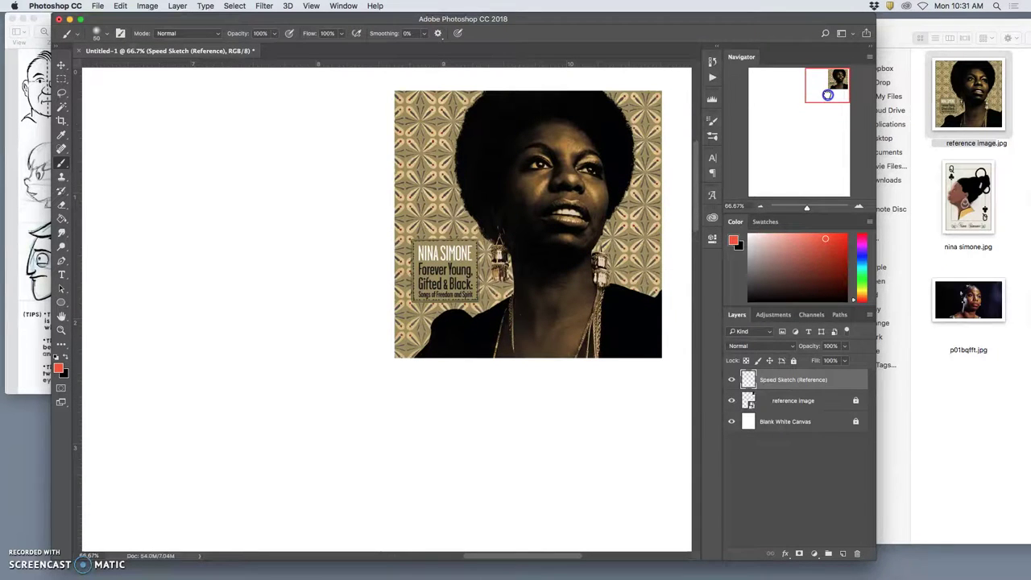
drag(810, 206, 808, 205)
drag(806, 142, 836, 92)
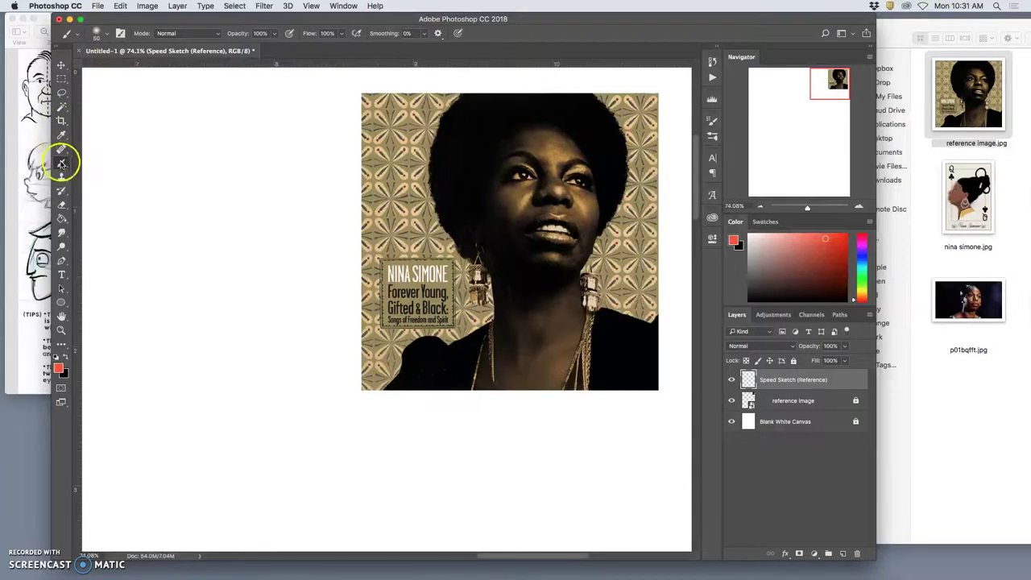
Step: Try the General Brushes presets and choose the Hard Round Pressure Size brush
click(104, 40)
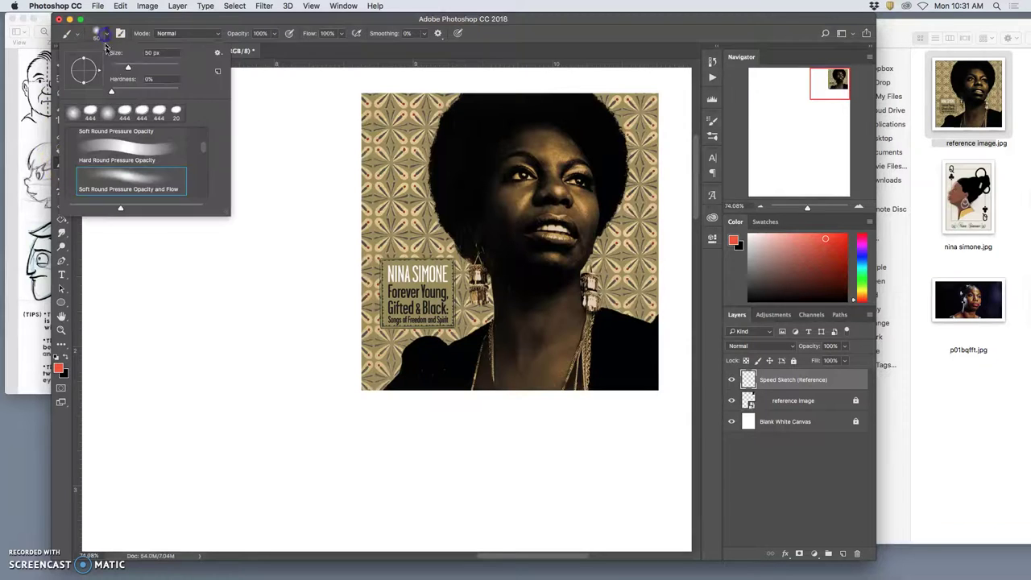
drag(205, 146, 204, 133)
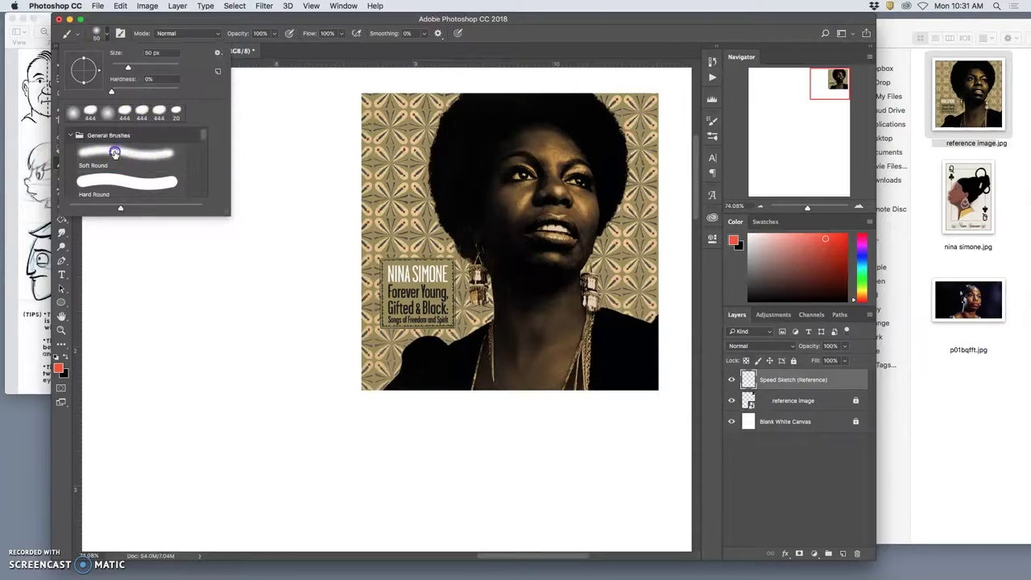
click(112, 181)
scroll(202, 137, down, 3)
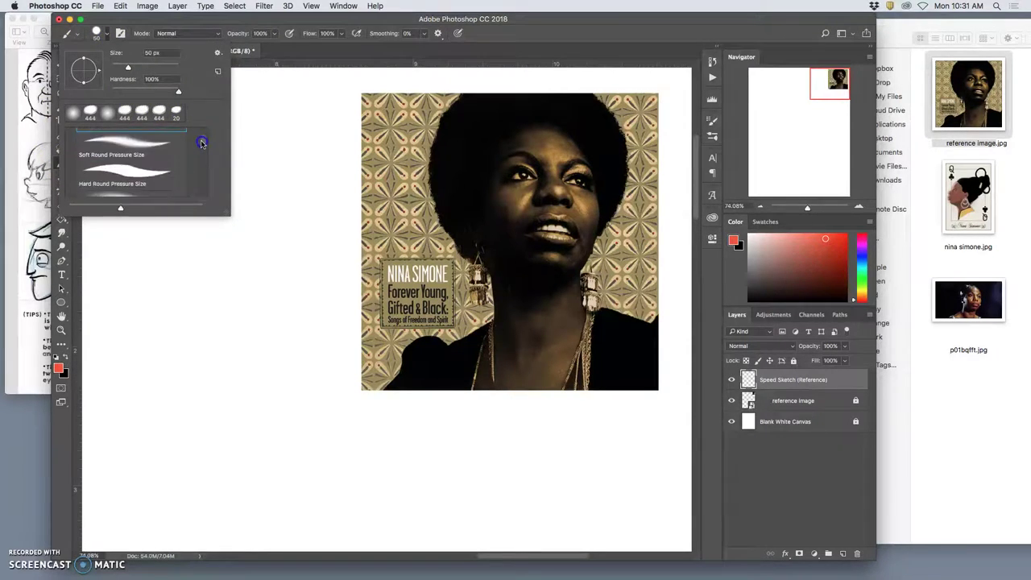
click(129, 150)
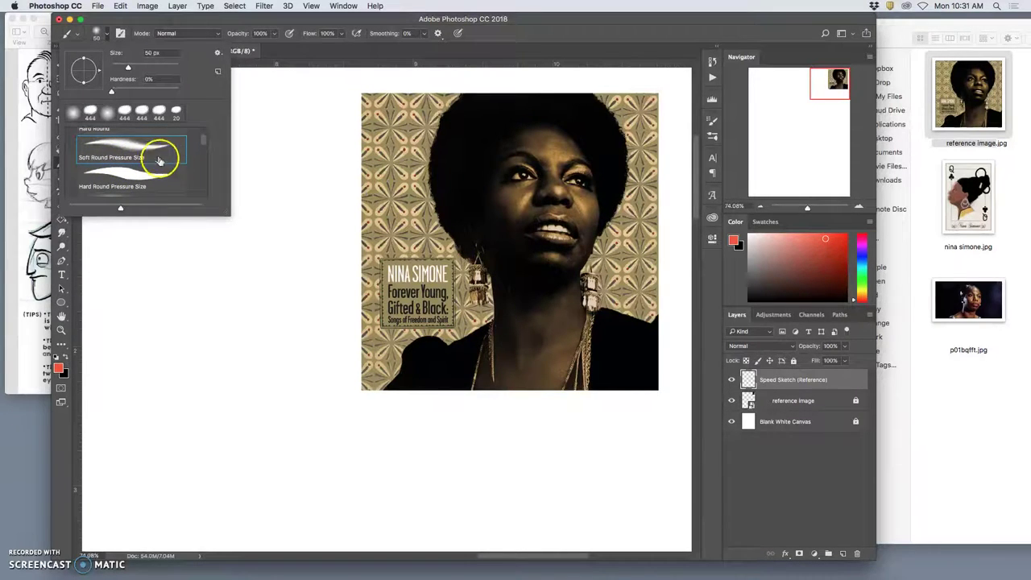
click(121, 175)
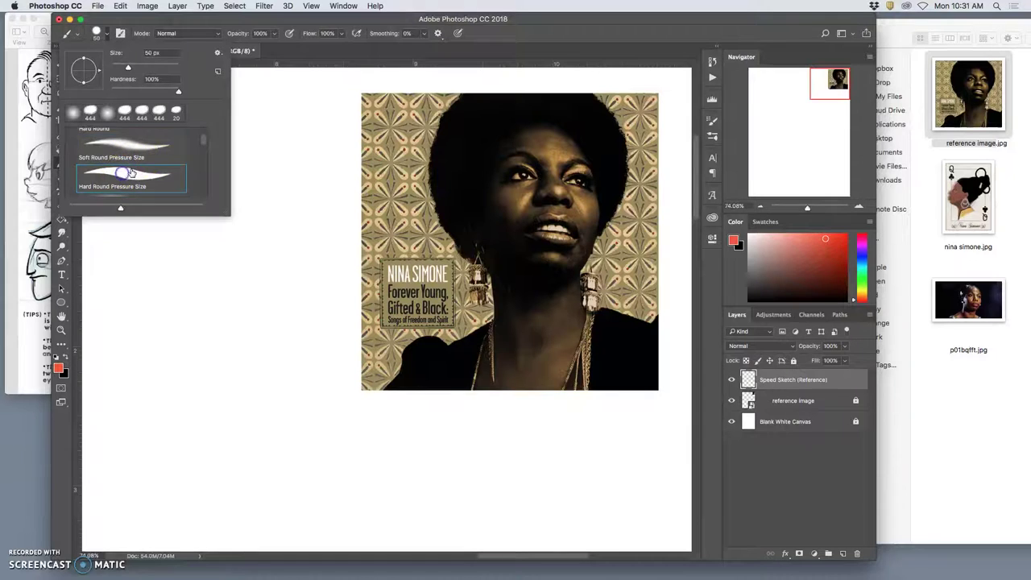
Step: Paint several red test strokes with the hard round brush in the white area beside the reference picture
click(275, 145)
mouse_move(286, 176)
mouse_down()
mouse_move(265, 218)
mouse_move(255, 292)
mouse_move(264, 398)
mouse_move(254, 425)
mouse_up()
drag(252, 179, 235, 301)
mouse_move(278, 190)
mouse_down()
mouse_move(275, 277)
mouse_move(291, 263)
mouse_move(286, 294)
mouse_move(315, 289)
mouse_move(321, 336)
mouse_up()
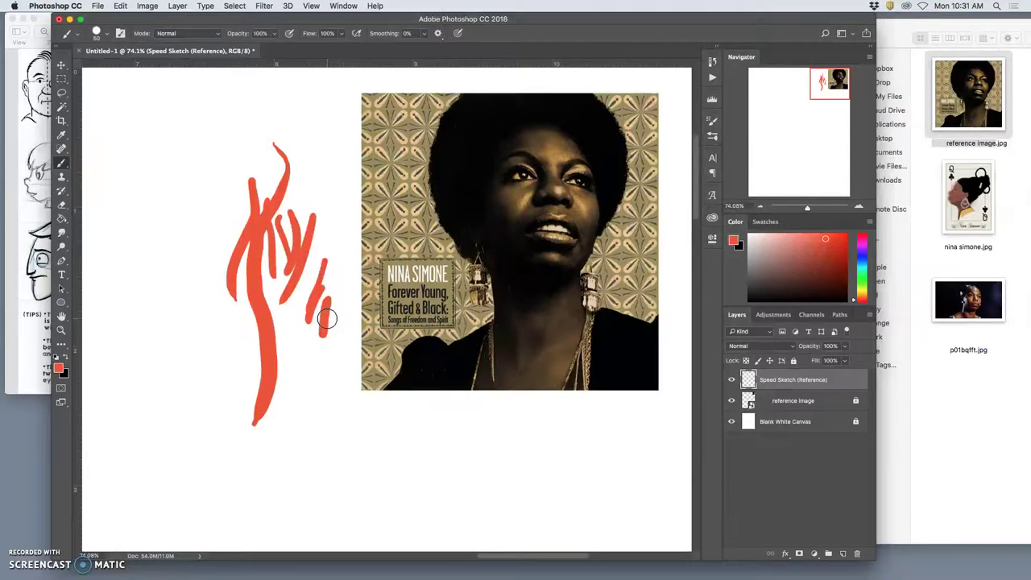
Step: Undo all the hard round test strokes
key(super+alt+z)
key(super+alt+z)
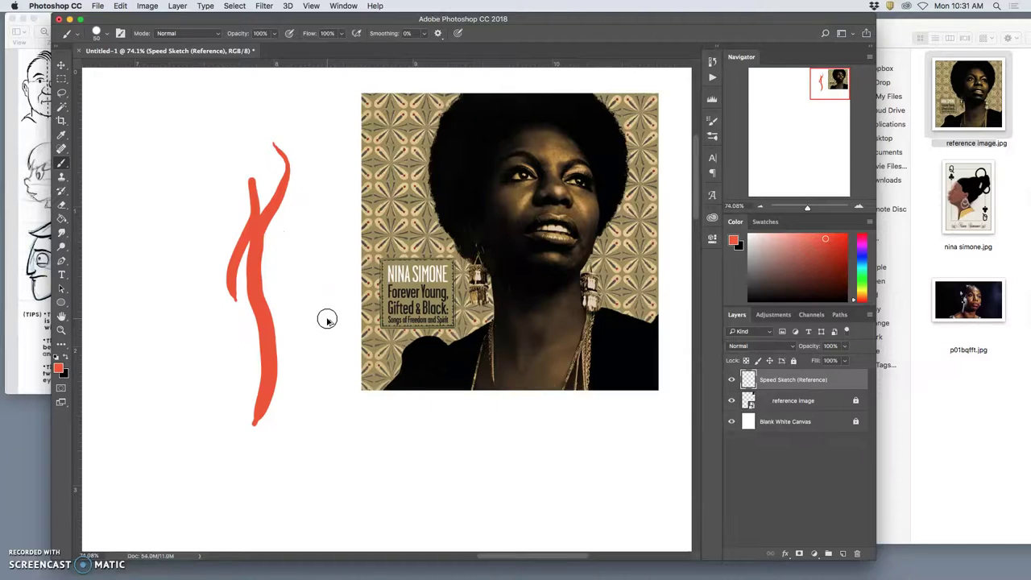
key(super+alt+z)
key(super+alt+z)
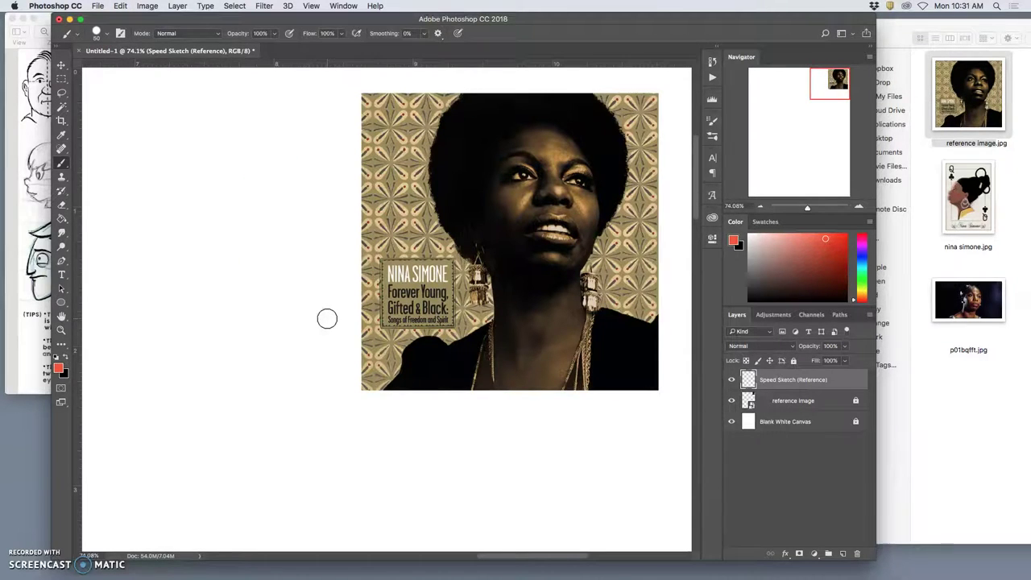
Step: Choose the KYLE Ultimate Charcoal Pencil 25 px brush from Dry Media Brushes and draw red test strokes beside the reference picture
click(106, 33)
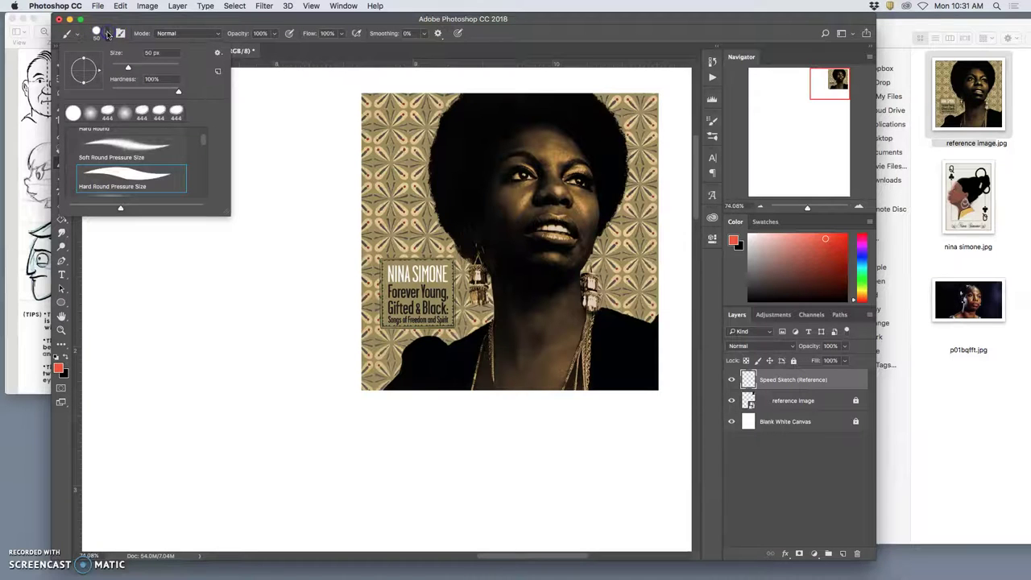
scroll(141, 165, down, 5)
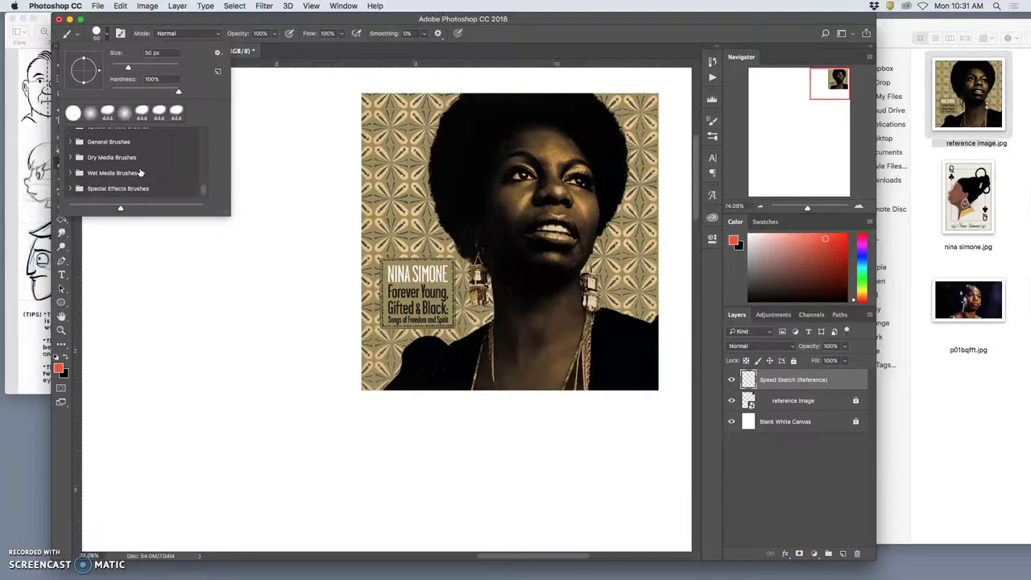
click(71, 158)
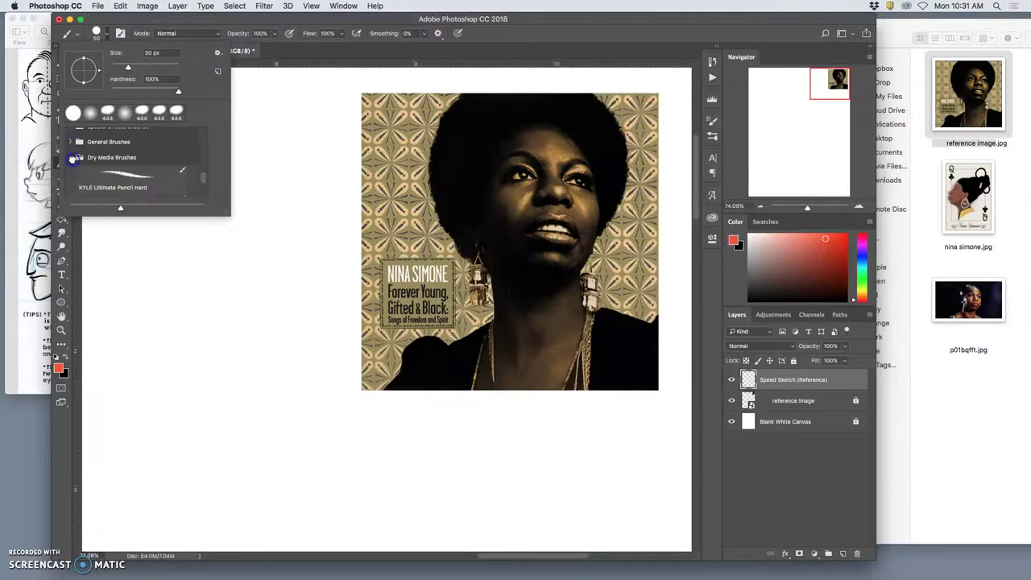
scroll(115, 170, down, 3)
click(117, 149)
click(110, 177)
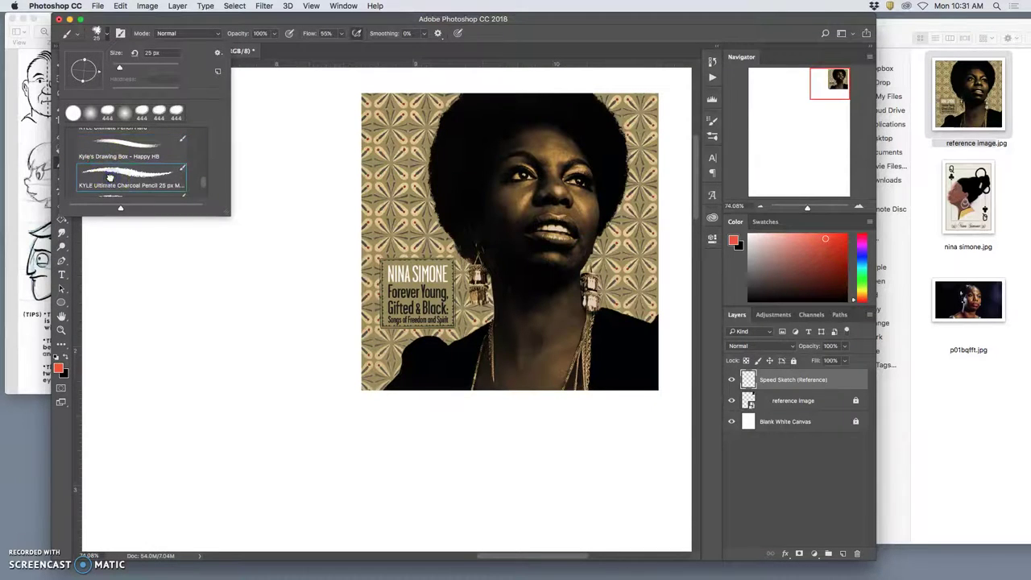
drag(285, 118, 294, 142)
mouse_move(272, 186)
mouse_down()
mouse_move(269, 316)
mouse_move(272, 182)
mouse_move(310, 271)
mouse_up()
Step: Switch to the Kyle's Drawing Box - Happy HB brush and draw test strokes next to the charcoal ones
click(105, 35)
scroll(202, 175, up, 2)
click(182, 153)
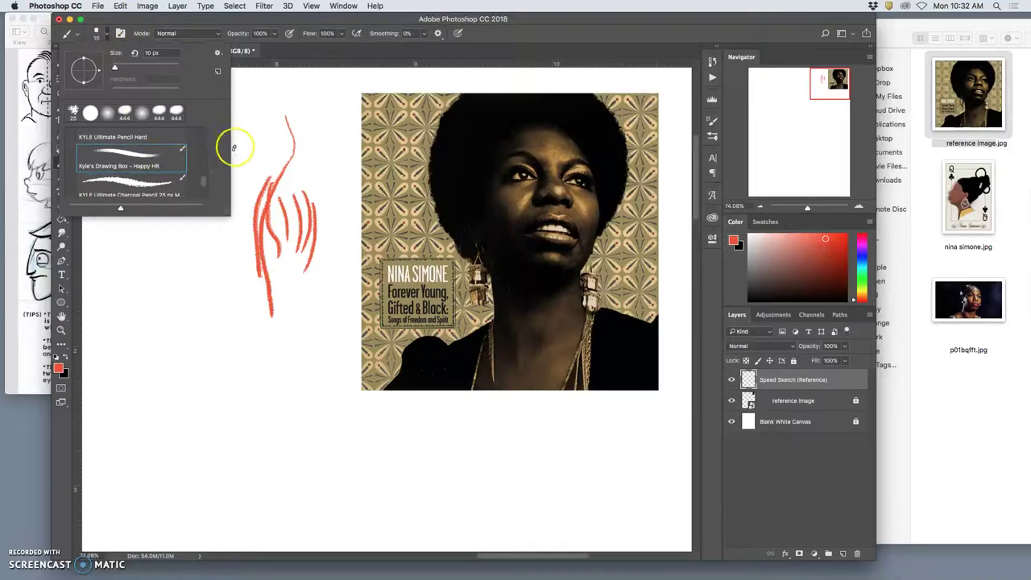
click(248, 102)
drag(250, 103, 234, 161)
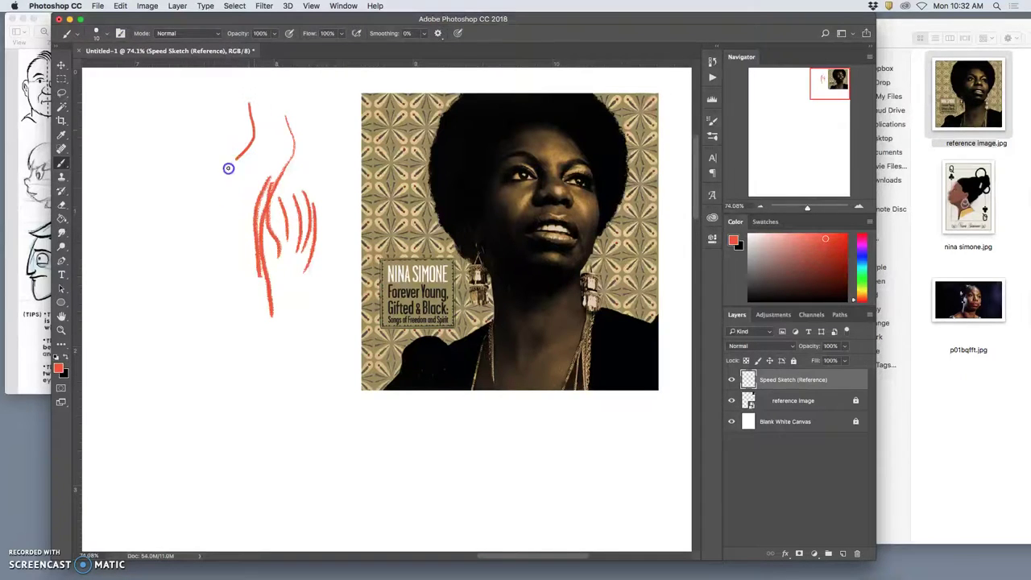
Step: Choose the Kyle's Paintbox - Wet Blender 50 brush and smear the red charcoal strokes
click(108, 37)
scroll(201, 180, down, 6)
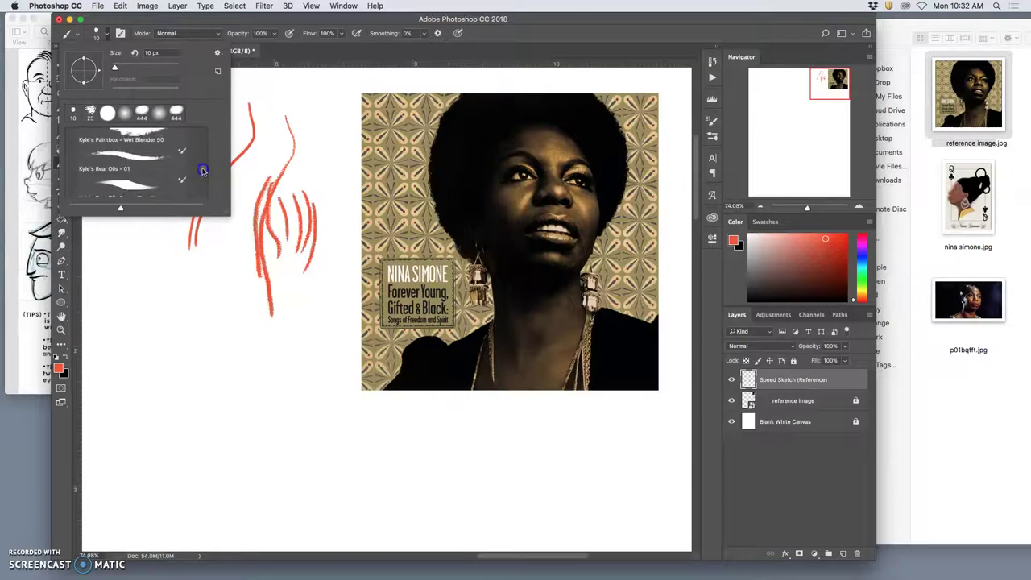
click(176, 179)
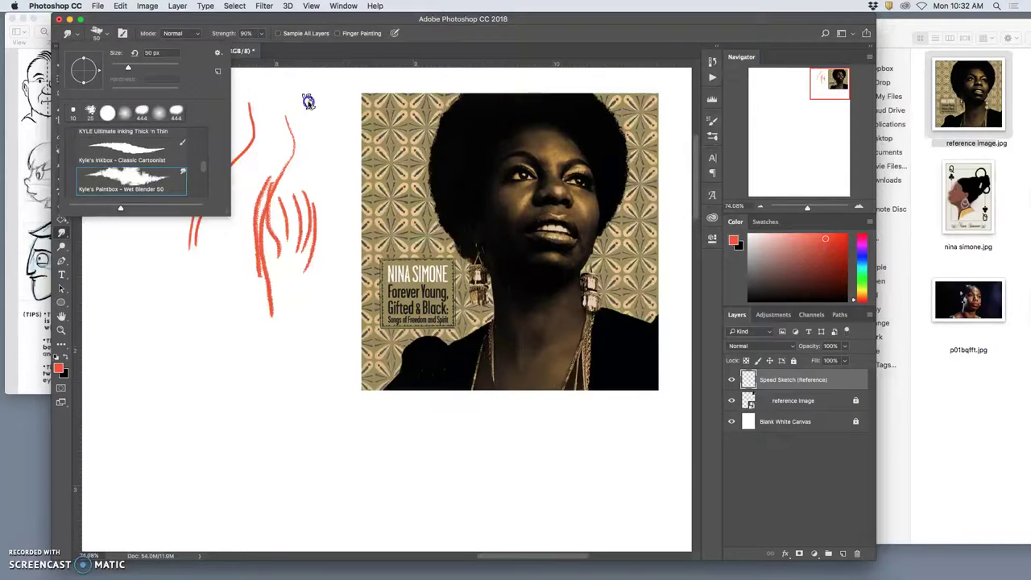
click(308, 102)
mouse_move(297, 189)
mouse_down()
mouse_move(274, 260)
mouse_move(257, 258)
mouse_move(260, 308)
mouse_move(272, 168)
mouse_move(246, 216)
mouse_up()
Step: Choose the Kyle's Impressionist Blender 1 brush and smudge the remaining red pencil strokes
click(98, 36)
scroll(197, 166, down, 5)
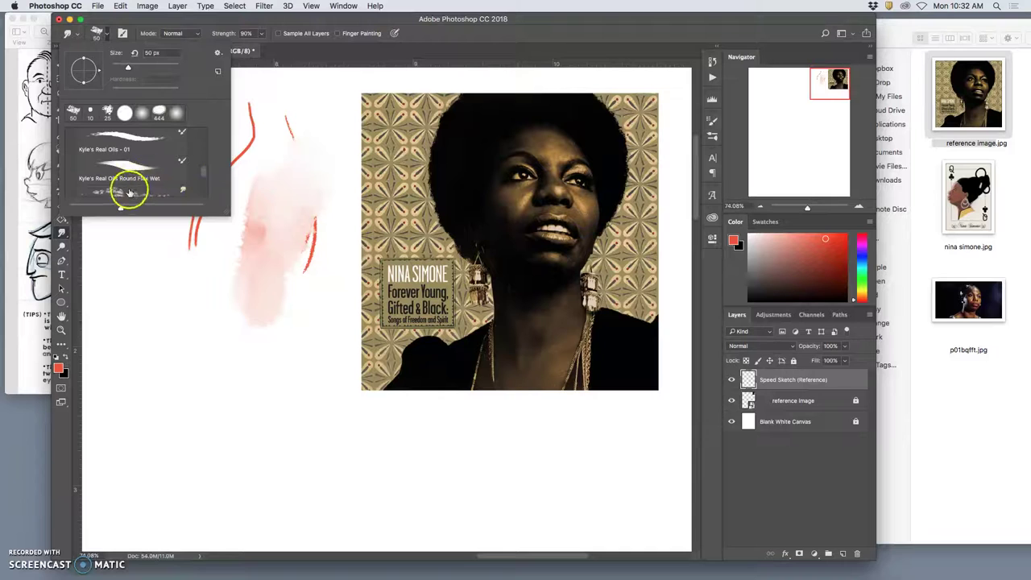
click(129, 193)
mouse_move(281, 104)
mouse_down()
mouse_move(193, 241)
mouse_move(194, 282)
mouse_up()
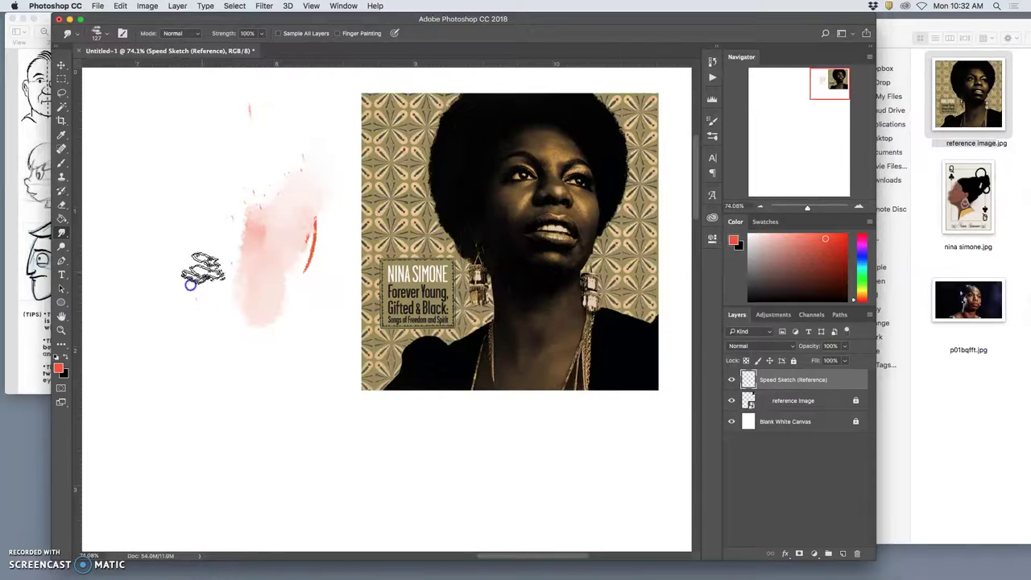
Step: Choose the Kyle's Real Oils - 01 brush and paint a red test stroke over the smudged area
click(97, 33)
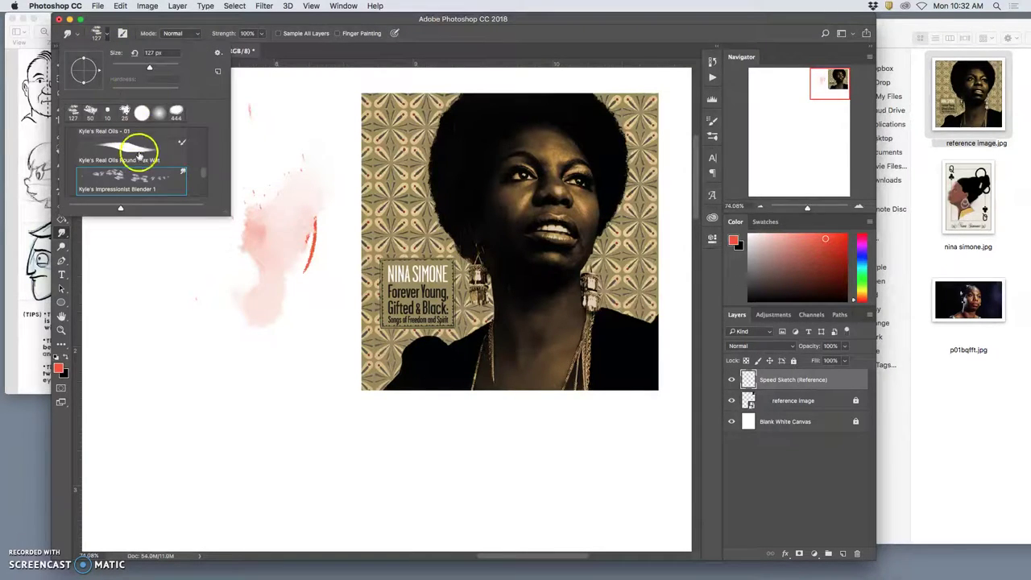
click(140, 152)
click(136, 134)
click(275, 98)
mouse_move(274, 97)
mouse_down()
mouse_move(264, 143)
mouse_move(222, 209)
mouse_move(220, 167)
mouse_move(220, 214)
mouse_move(253, 144)
mouse_move(257, 223)
mouse_move(279, 137)
mouse_up()
Step: Paint more red oil test strokes and textured dabs at 400% zoom to try out the bristle effect
key(super+plus)
key(super+plus)
key(super+plus)
key(super+plus)
key(space)
drag(335, 279, 612, 483)
drag(281, 184, 543, 440)
drag(202, 92, 367, 248)
click(285, 182)
click(279, 235)
click(261, 294)
click(253, 350)
click(391, 176)
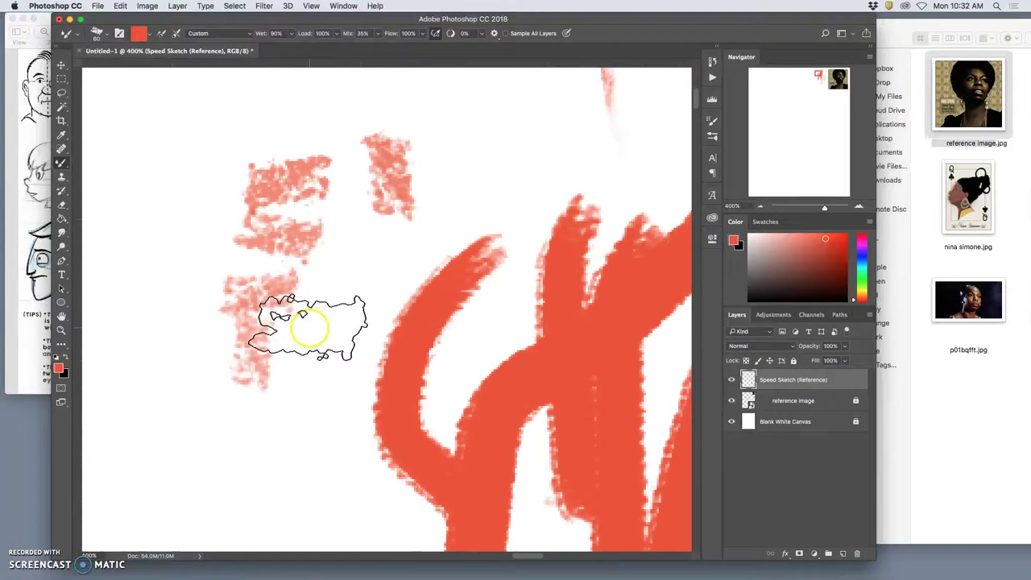
Step: Lasso all the red test marks, delete them and deselect, resetting the colours to default black and white
key(super+minus)
key(super+minus)
key(super+minus)
key(super+minus)
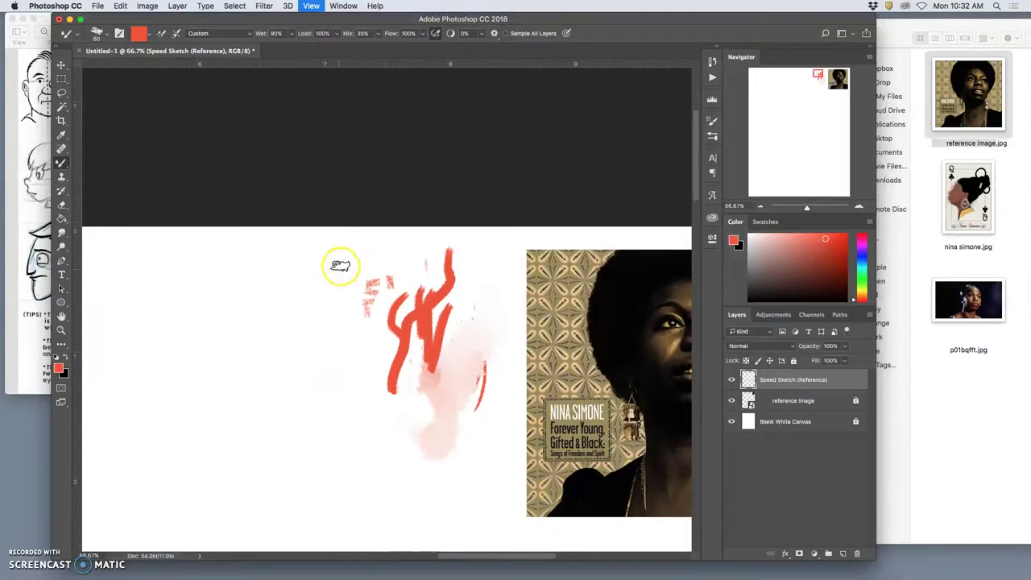
click(61, 94)
mouse_move(439, 235)
mouse_down()
mouse_move(305, 257)
mouse_move(288, 381)
mouse_move(348, 503)
mouse_move(473, 509)
mouse_move(511, 449)
mouse_move(519, 352)
mouse_move(503, 282)
mouse_move(480, 252)
mouse_up()
key(Delete)
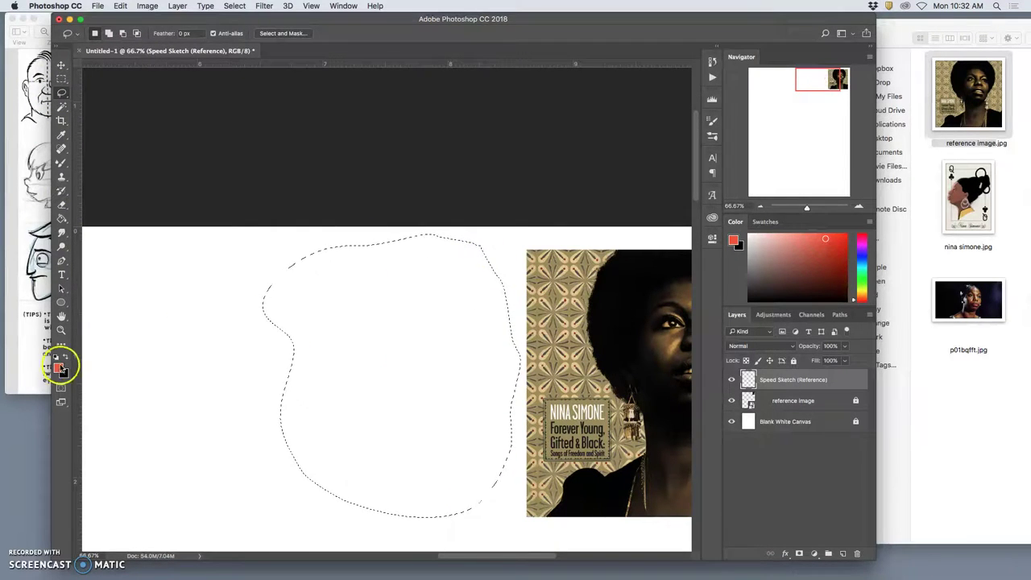
click(57, 359)
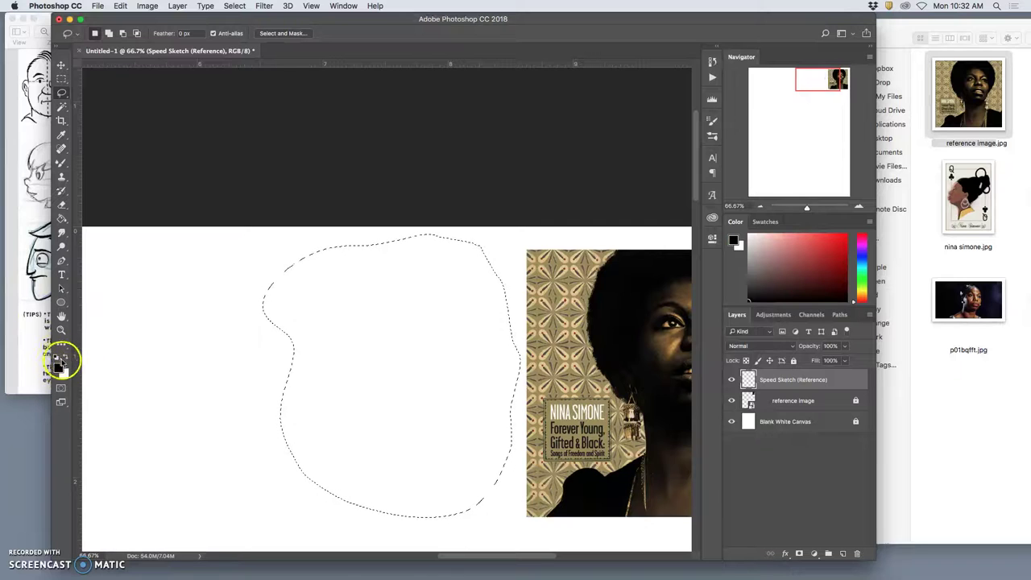
key(super+d)
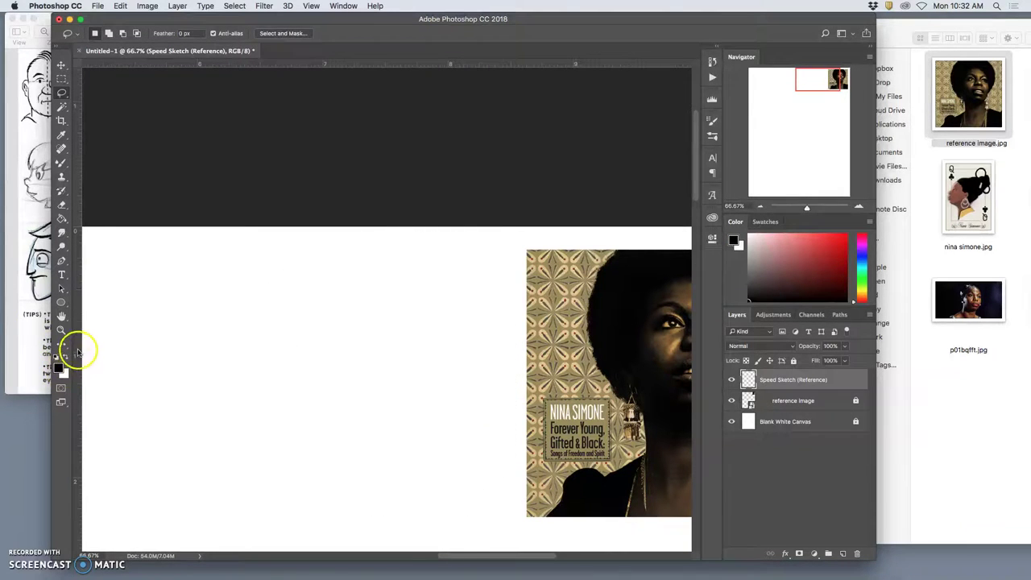
Step: Switch to the Mixer Brush with the Soft Round Pressure Size preset at 60 px and raise its hardness to about 63%
click(63, 151)
click(99, 33)
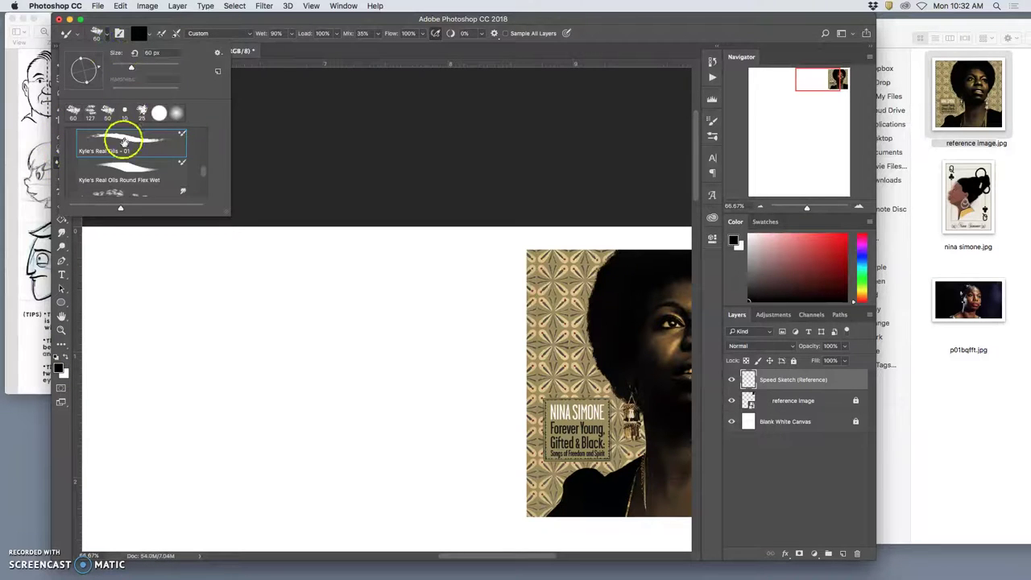
drag(205, 166, 202, 132)
scroll(203, 132, down, 2)
click(140, 155)
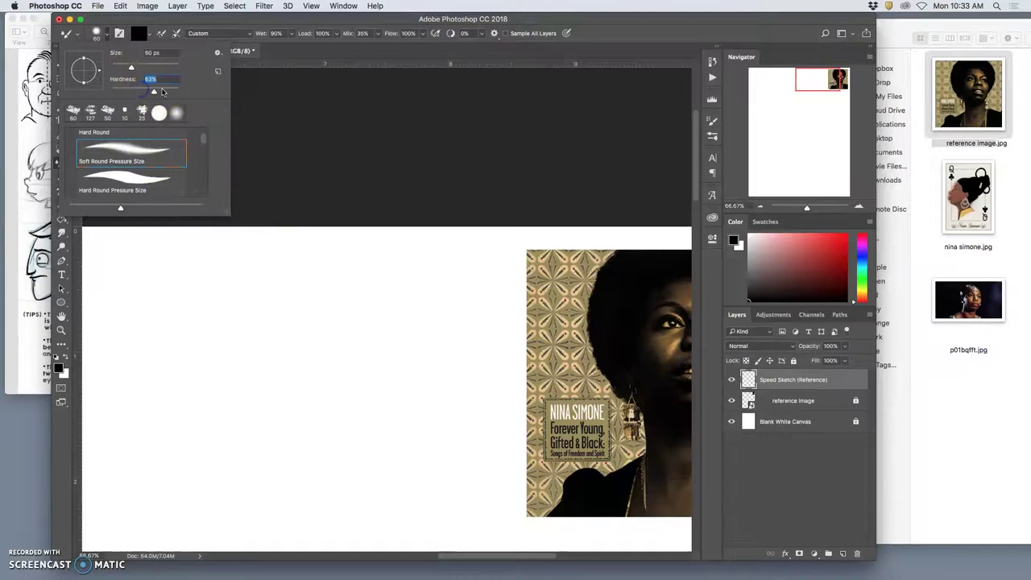
Step: Paint a loose cluster of short black dabs and curved strokes on the blank canvas beside the reference portrait
click(298, 295)
click(309, 309)
click(298, 329)
click(289, 340)
click(276, 338)
drag(321, 300, 316, 313)
drag(329, 354, 321, 362)
drag(339, 327, 331, 341)
click(316, 354)
mouse_move(299, 315)
mouse_down()
mouse_move(317, 354)
mouse_move(293, 361)
mouse_move(263, 345)
mouse_up()
drag(269, 289, 290, 304)
drag(276, 309, 274, 317)
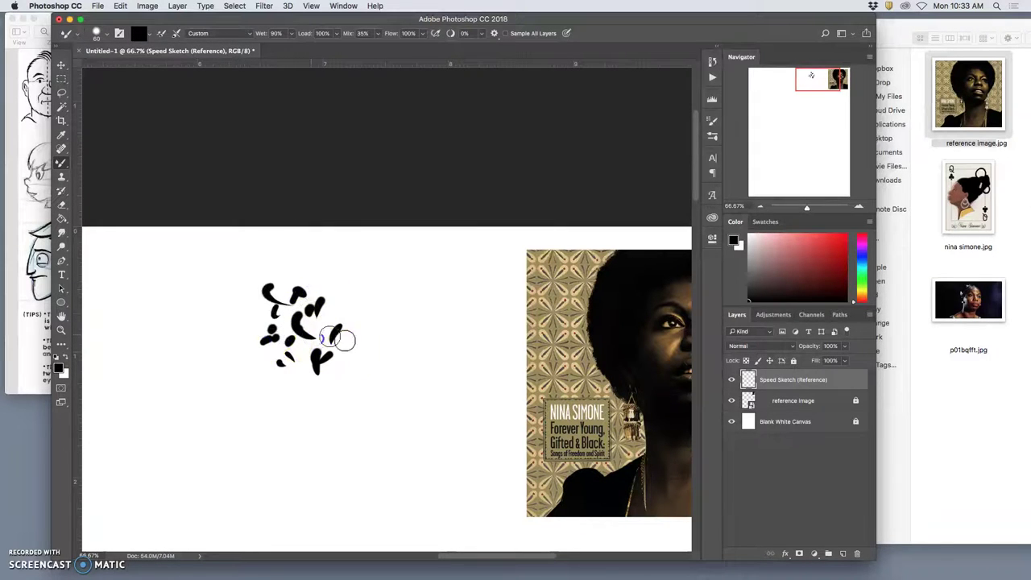
Step: Fill out the cluster with many more small black dabs until it forms a dense, irregular oval texture
drag(335, 359, 347, 371)
click(341, 384)
drag(294, 345, 303, 356)
drag(307, 376, 294, 370)
drag(292, 388, 282, 378)
mouse_move(309, 314)
mouse_down()
mouse_move(288, 329)
mouse_move(300, 328)
mouse_up()
drag(332, 301, 349, 326)
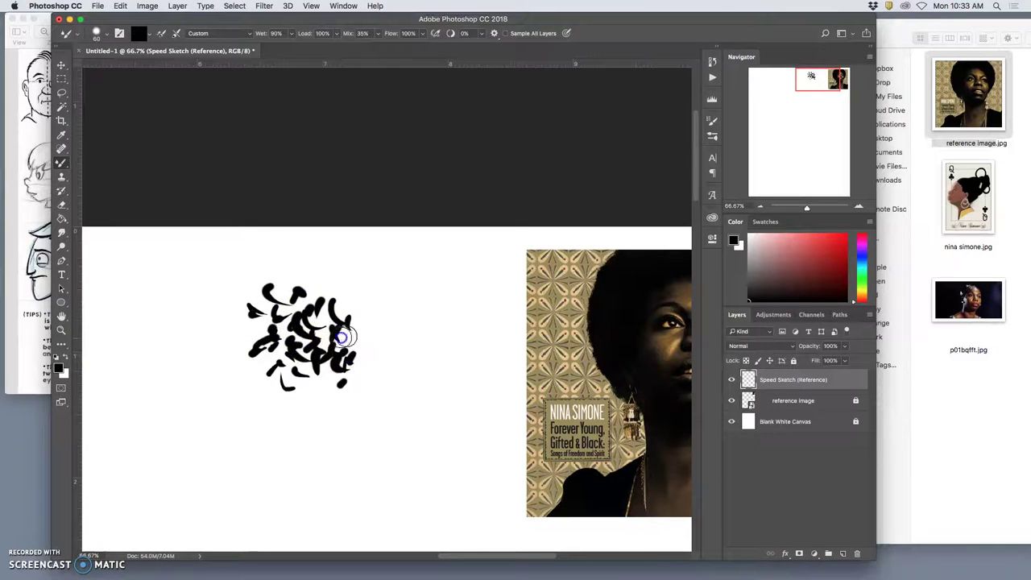
drag(354, 384, 343, 395)
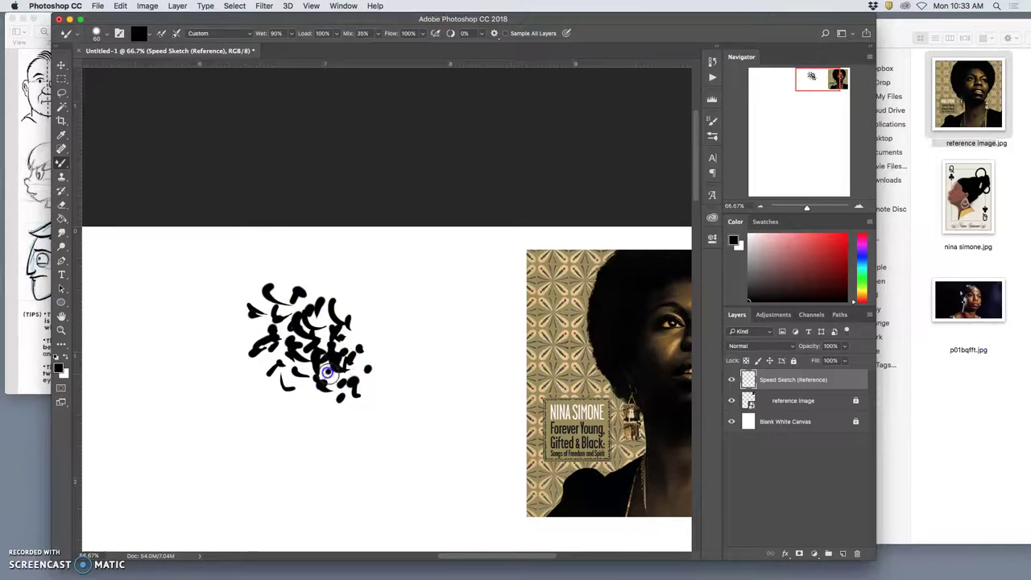
mouse_move(277, 327)
mouse_down()
mouse_move(251, 311)
mouse_move(269, 274)
mouse_move(290, 290)
mouse_move(298, 280)
mouse_move(326, 295)
mouse_up()
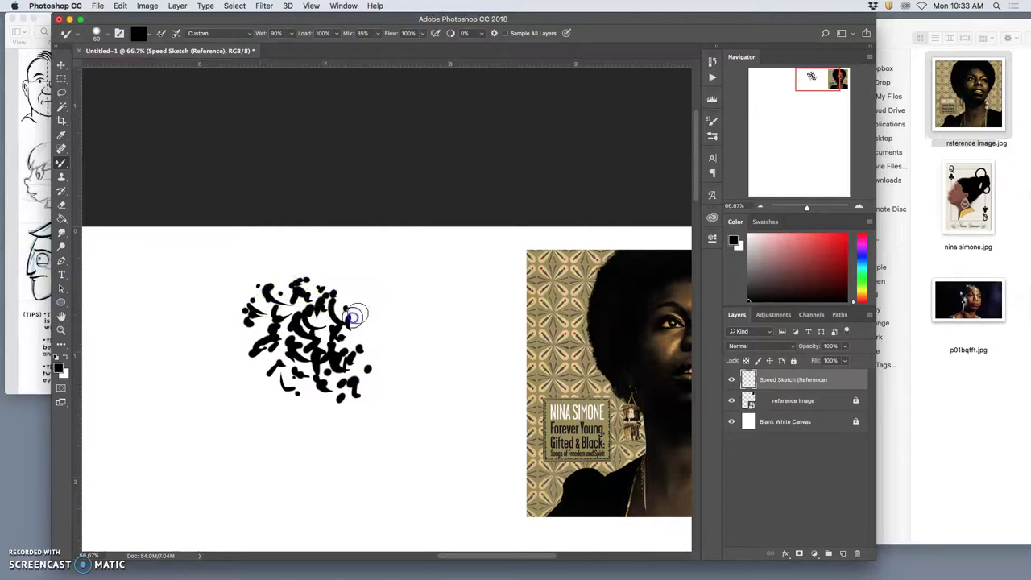
mouse_move(352, 324)
mouse_down()
mouse_move(373, 366)
mouse_move(357, 372)
mouse_move(370, 401)
mouse_up()
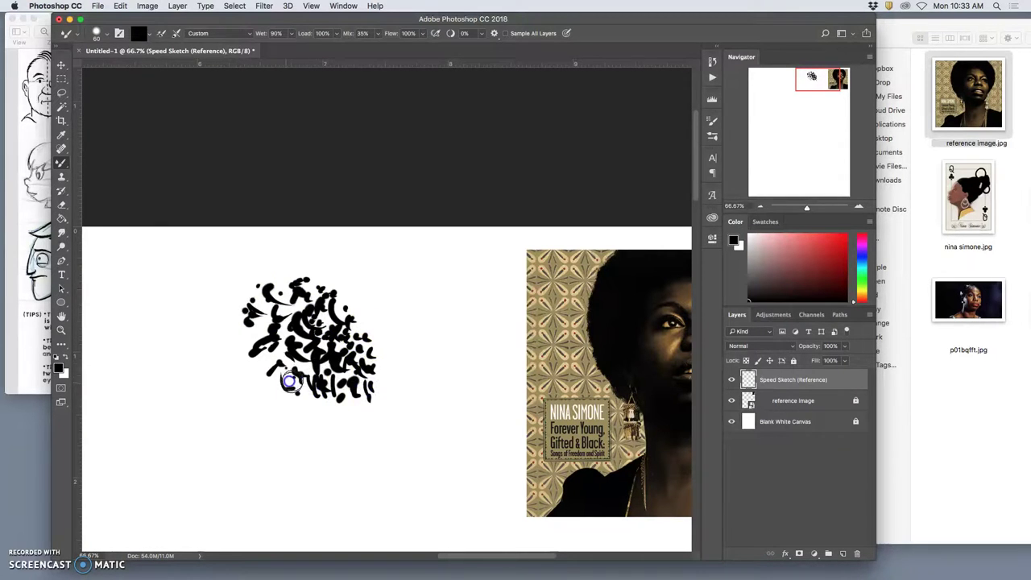
mouse_move(284, 308)
mouse_down()
mouse_move(275, 347)
mouse_move(263, 350)
mouse_move(253, 331)
mouse_move(255, 340)
mouse_move(260, 327)
mouse_move(272, 331)
mouse_move(264, 289)
mouse_move(300, 278)
mouse_move(304, 264)
mouse_move(275, 288)
mouse_move(298, 292)
mouse_move(279, 326)
mouse_move(250, 300)
mouse_up()
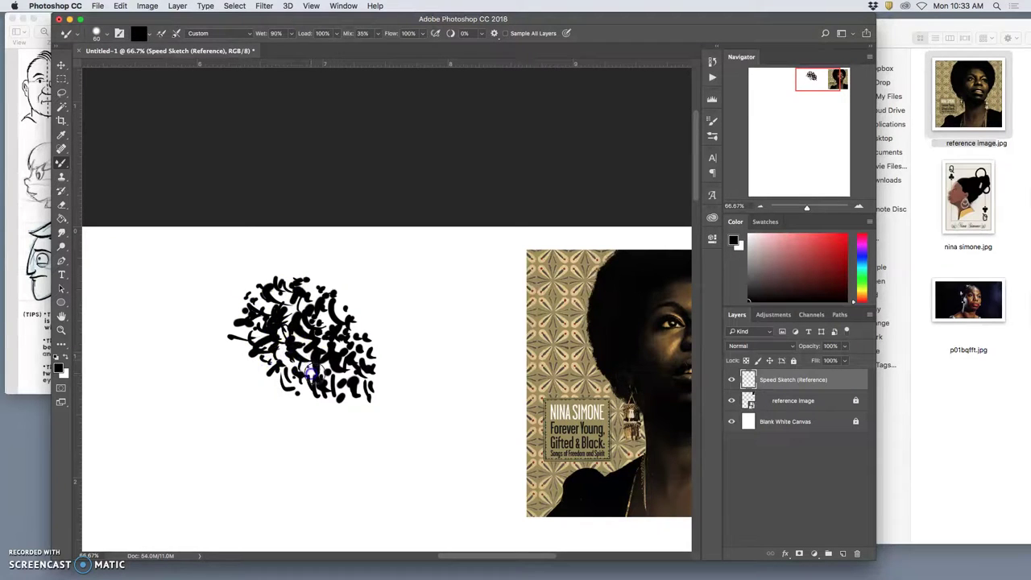
drag(345, 310, 304, 290)
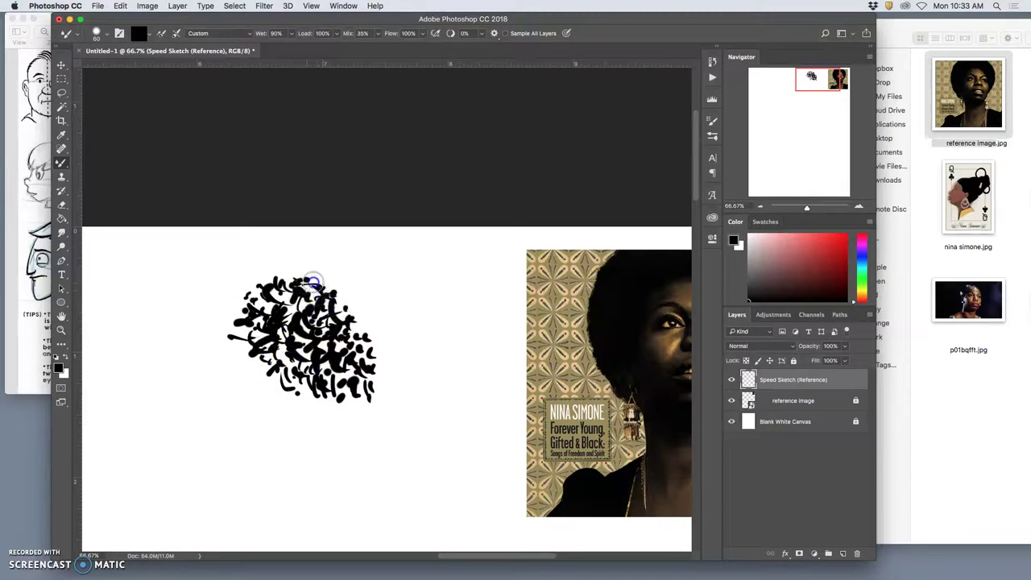
click(366, 331)
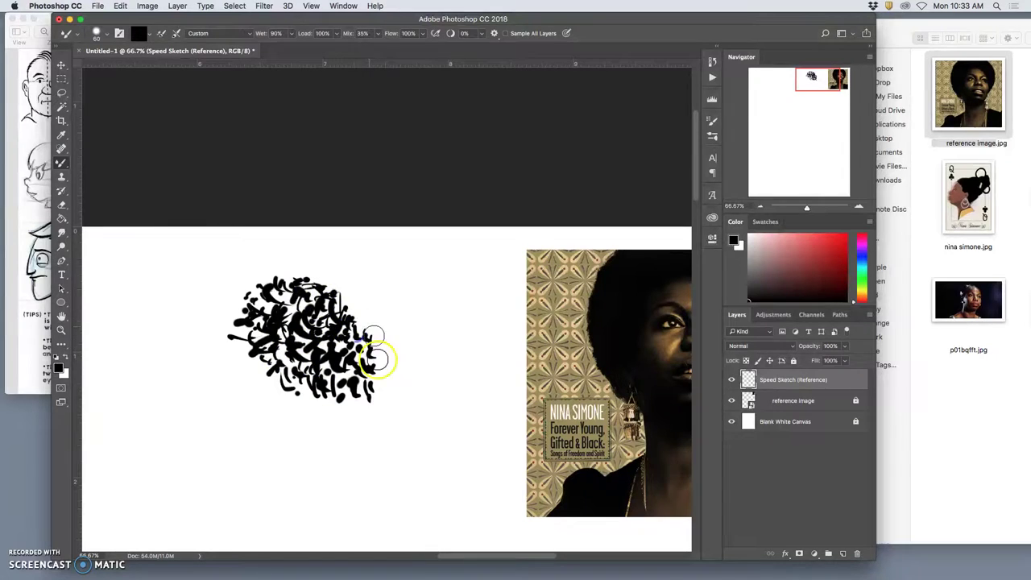
Step: Inspect the dab texture at 400% zoom and touch up the gaps between the strokes
key(super+plus)
key(super+equal)
key(super+equal)
key(super+equal)
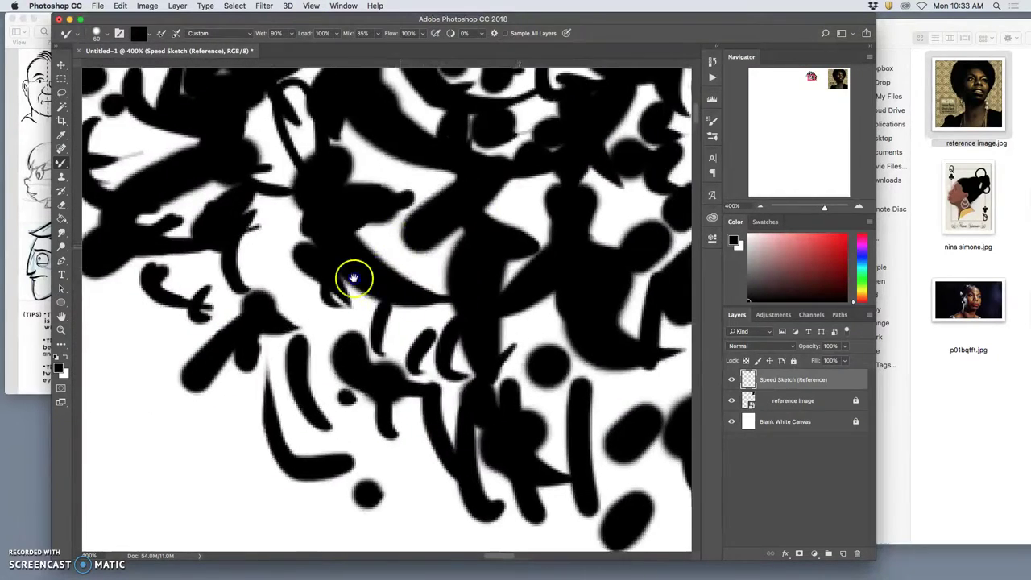
drag(352, 278, 331, 305)
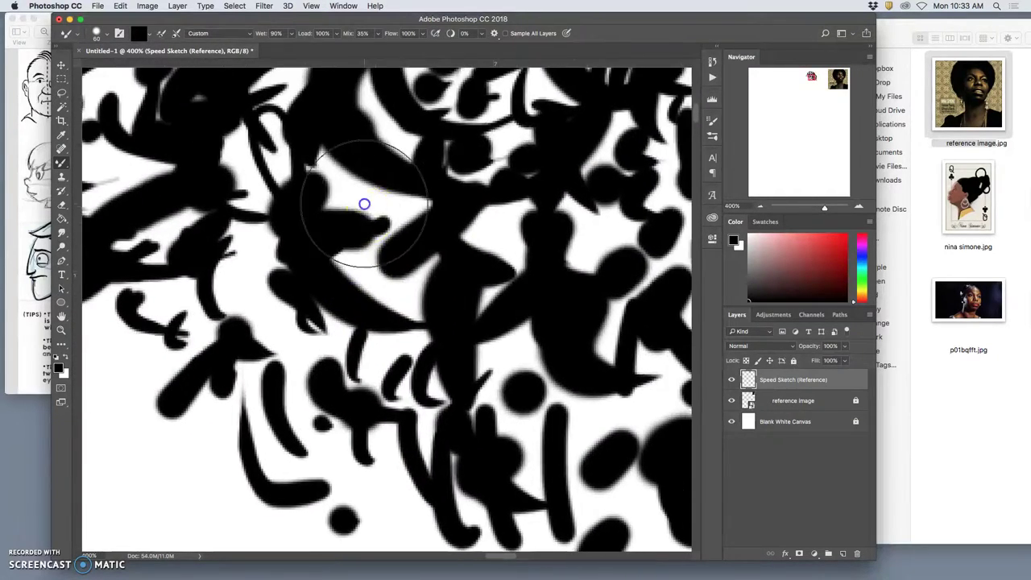
mouse_move(307, 342)
mouse_down()
mouse_move(332, 377)
mouse_move(317, 414)
mouse_move(356, 362)
mouse_up()
key(super+minus)
key(super+minus)
key(super+minus)
key(super+minus)
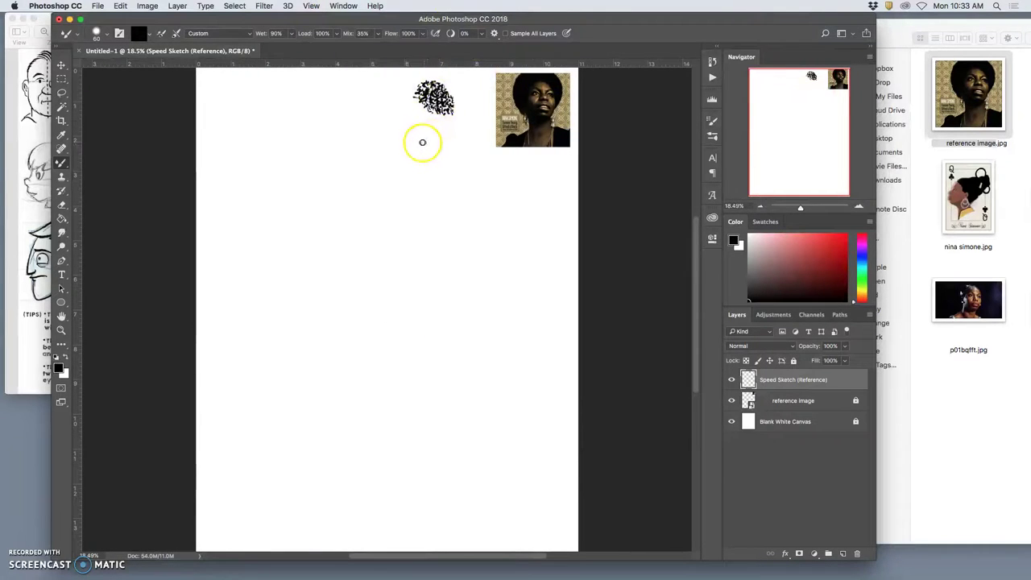
Step: Select the whole dab cluster with a rectangular marquee and copy it
key(super+equal)
key(super+equal)
key(super+equal)
drag(459, 202, 363, 399)
drag(410, 252, 486, 170)
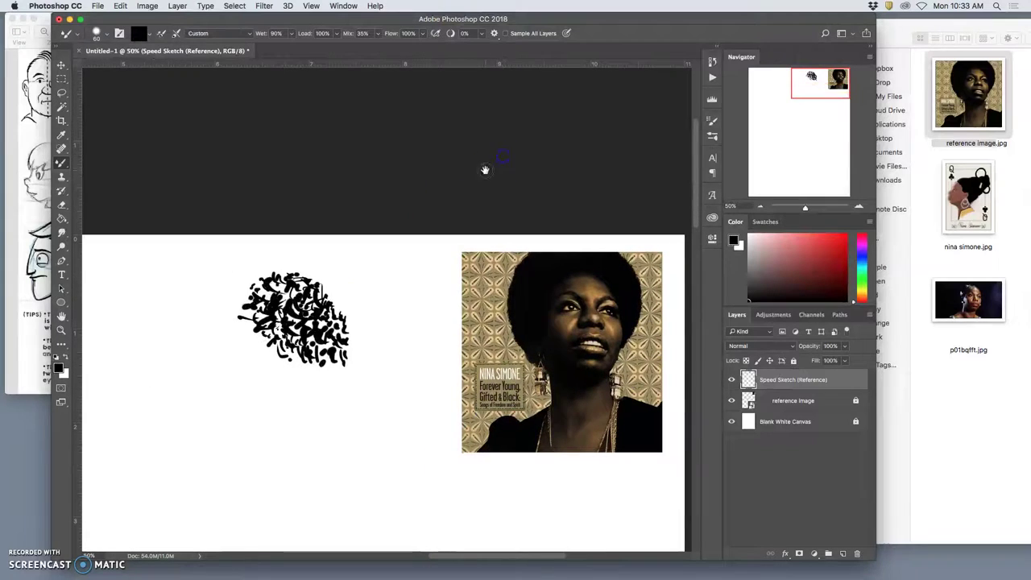
click(337, 309)
click(62, 95)
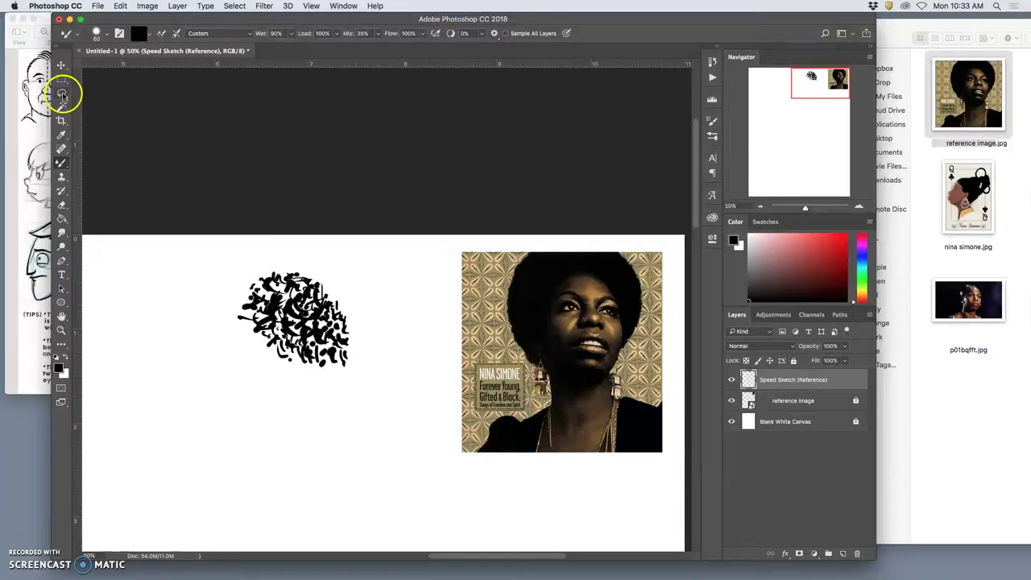
click(61, 79)
mouse_move(222, 252)
mouse_down()
mouse_move(341, 350)
mouse_move(373, 394)
mouse_up()
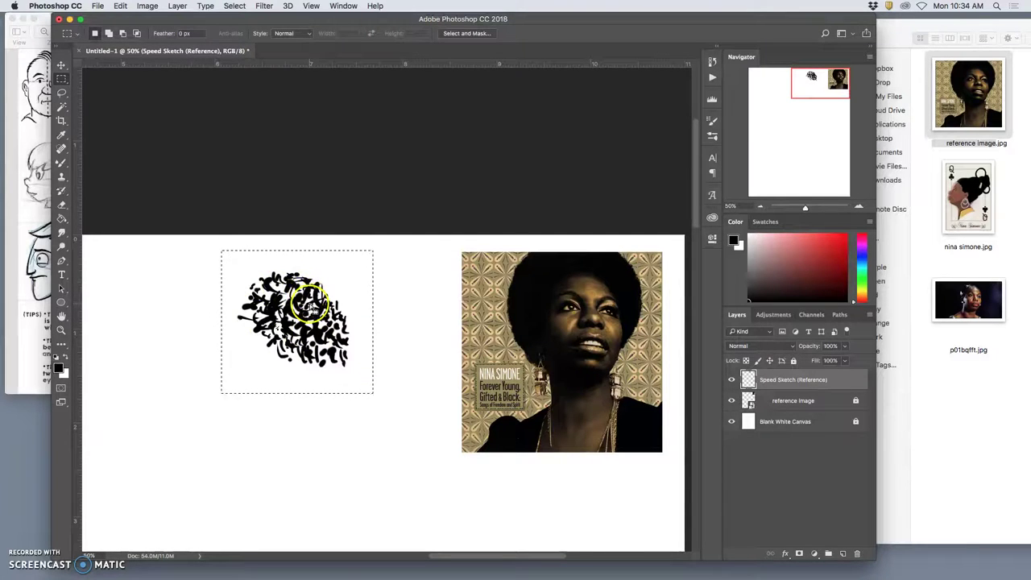
click(123, 6)
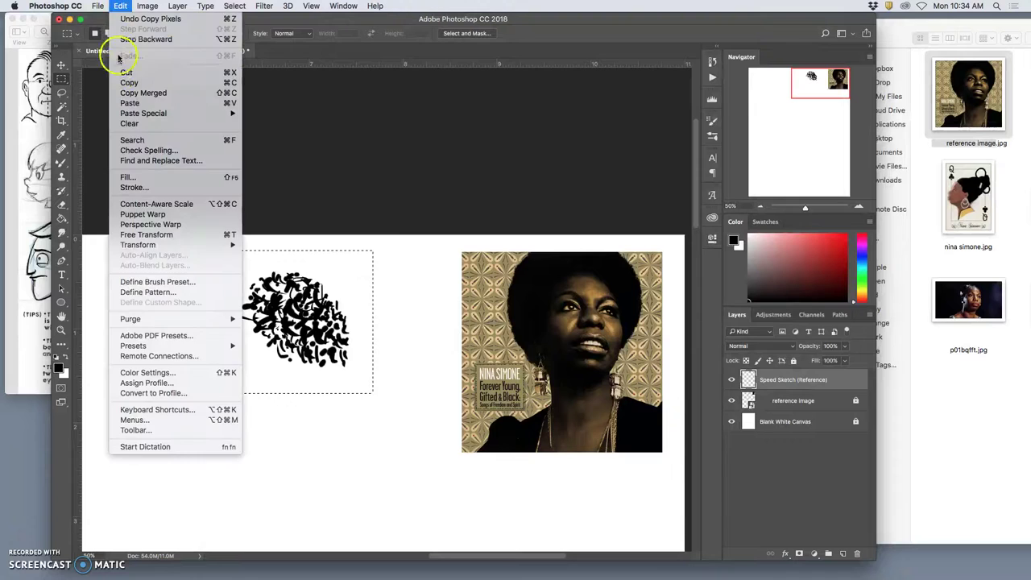
click(128, 75)
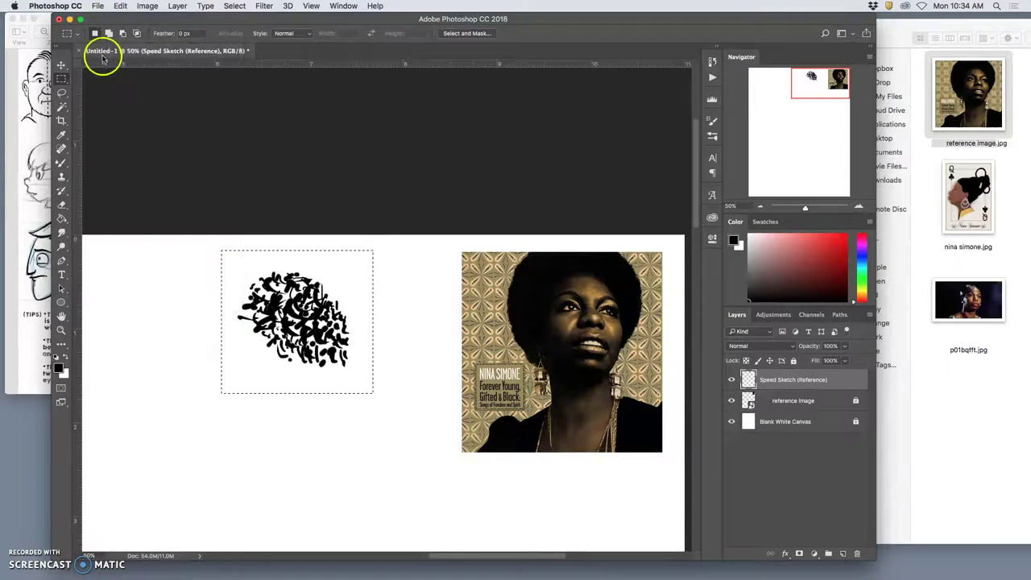
Step: Create a new document from the Clipboard preset, 418 x 360 px at 350 ppi with a white background
click(98, 6)
click(104, 18)
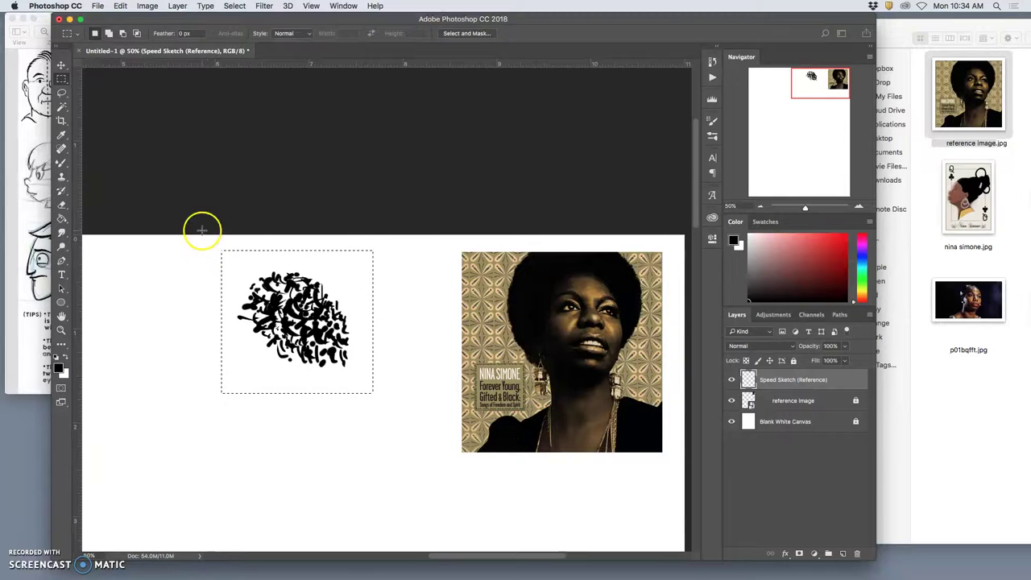
click(99, 9)
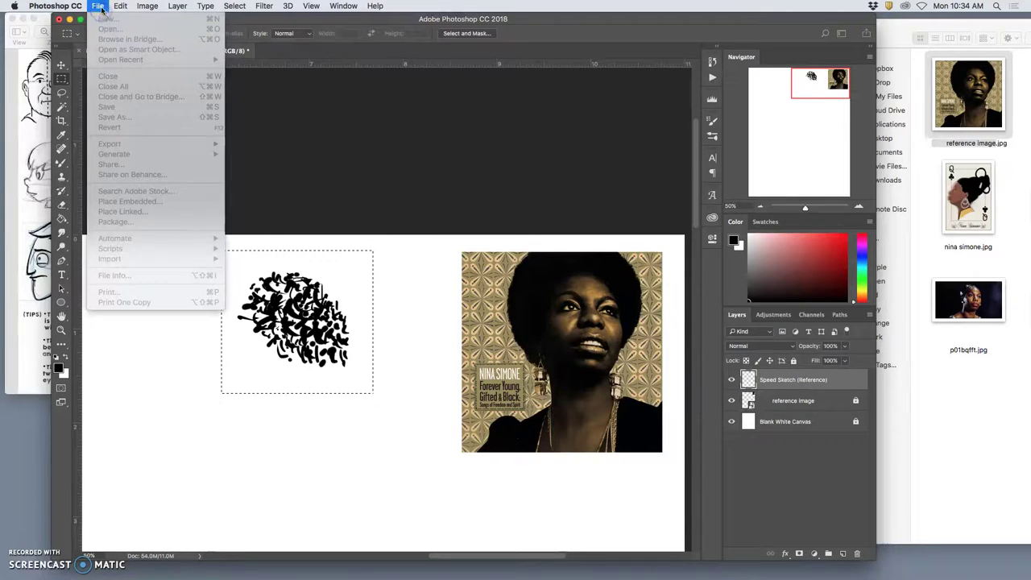
click(240, 111)
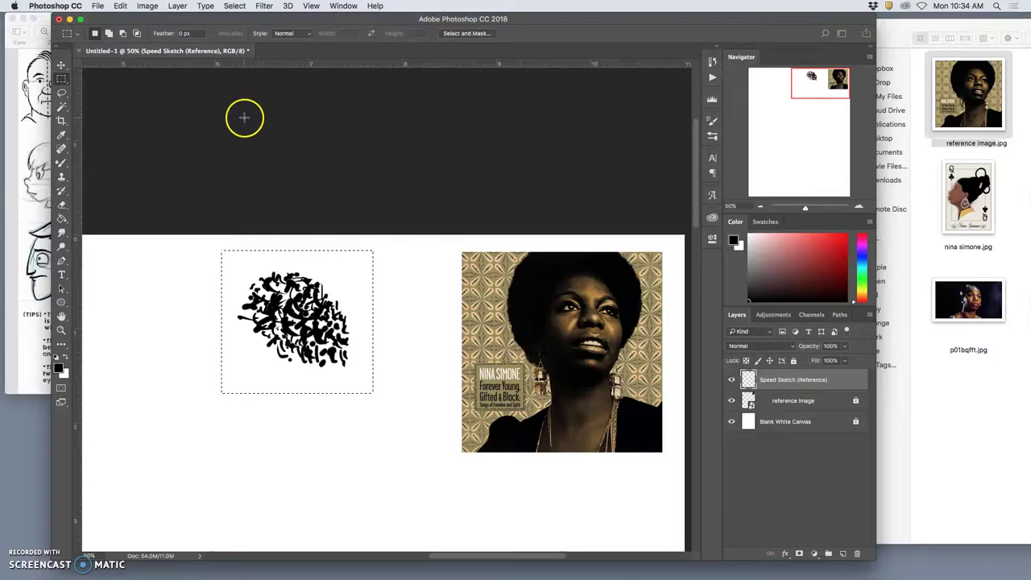
mouse_move(372, 18)
mouse_down()
mouse_move(384, 100)
mouse_move(377, 17)
mouse_up()
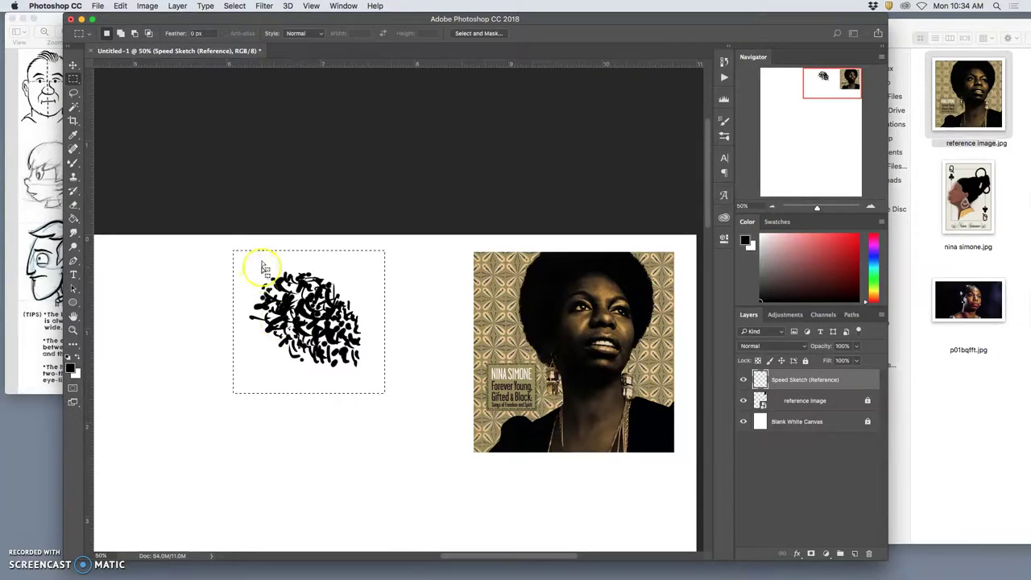
key(super+n)
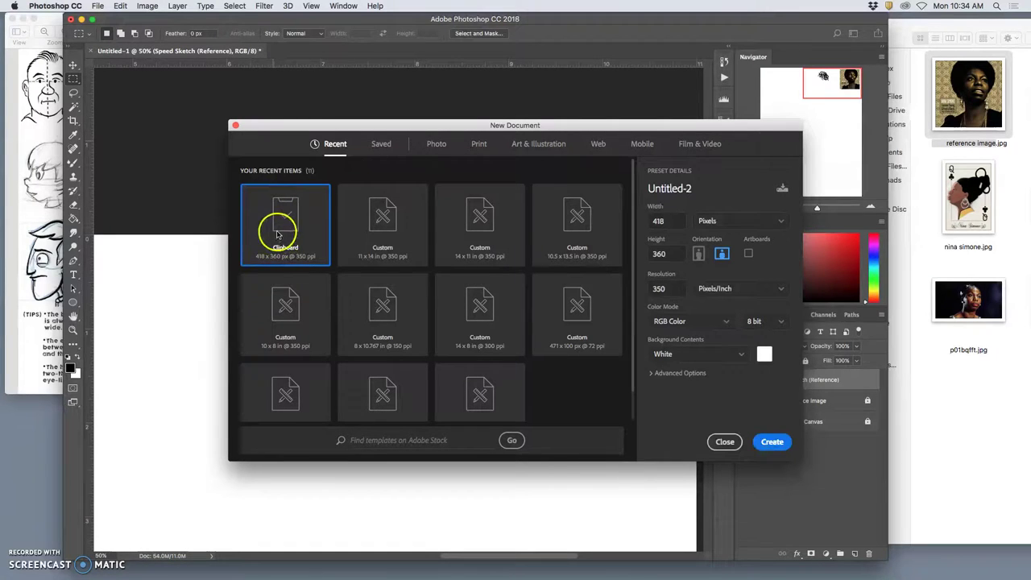
click(775, 443)
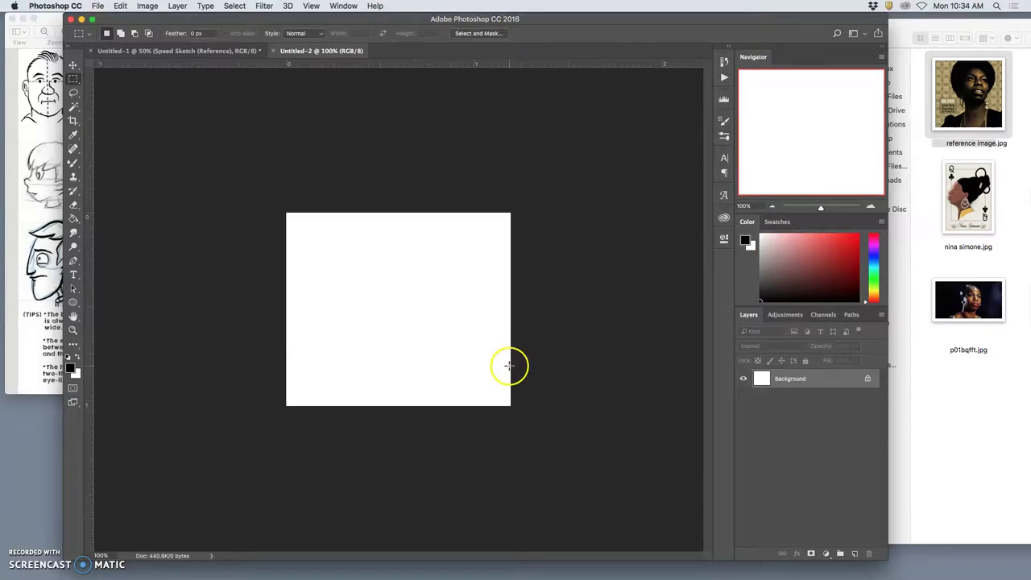
Step: Paste the copied dabs into the new document and define them as a brush preset named with FA18 and the author's name
click(120, 5)
click(165, 104)
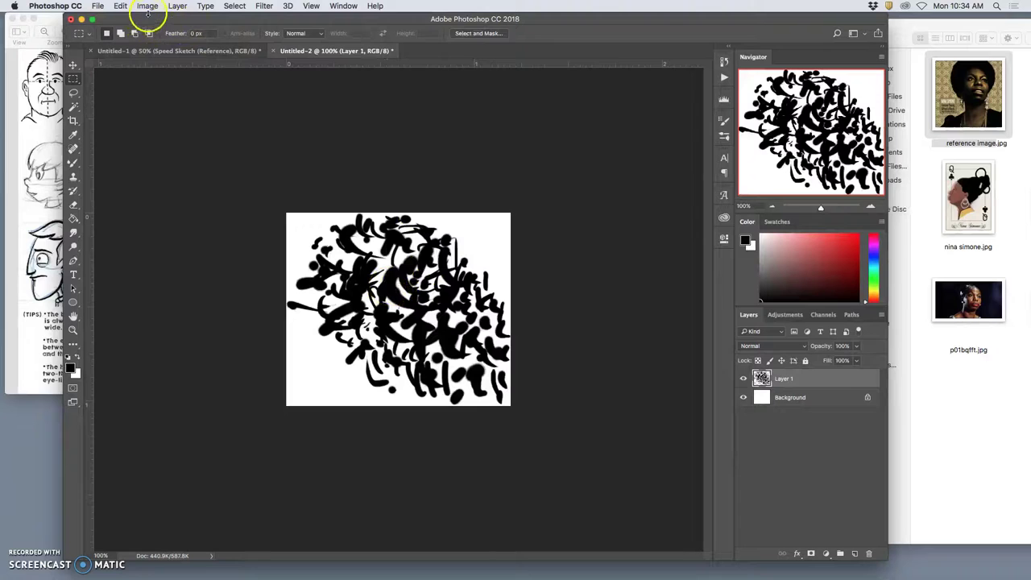
click(121, 6)
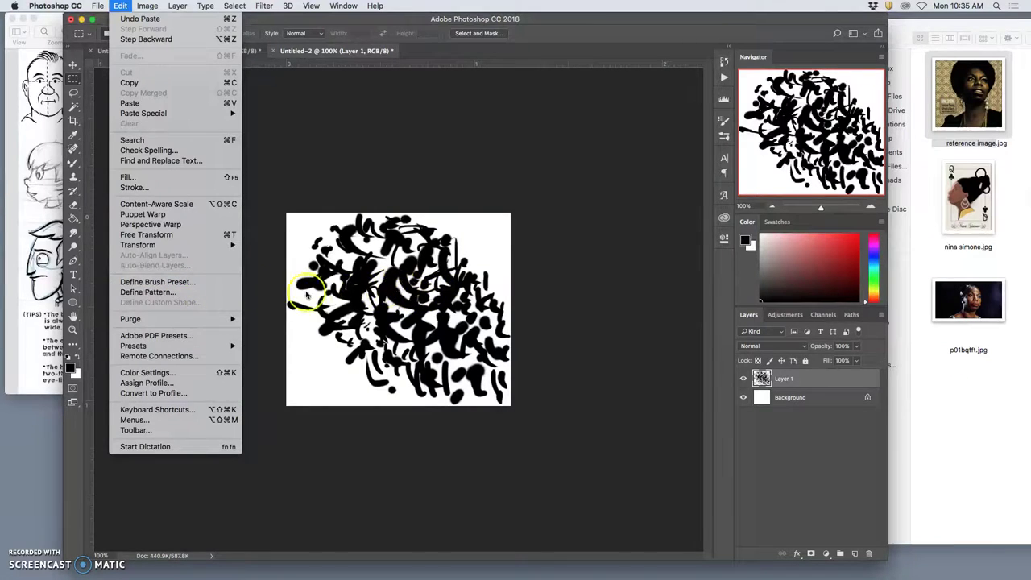
click(184, 285)
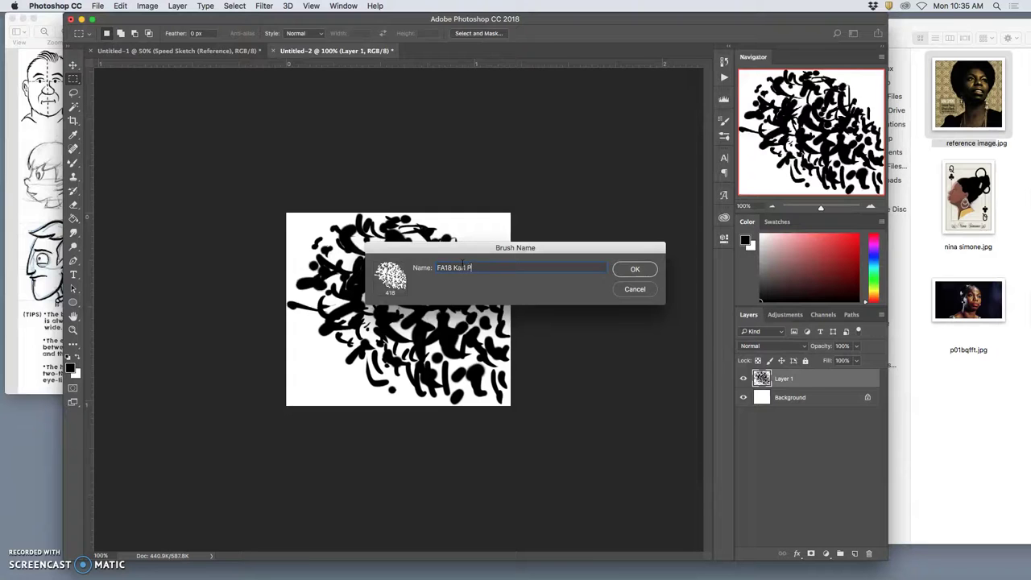
click(635, 270)
Step: Try the new brush over the pasted artwork, and close Untitled-2 without saving
key(b)
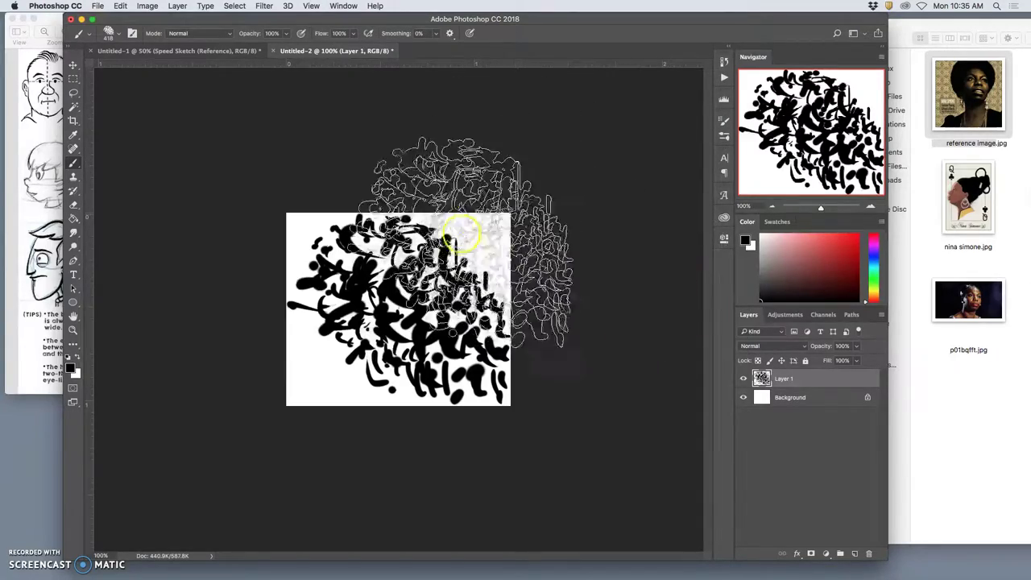
mouse_move(436, 255)
mouse_down()
mouse_move(298, 331)
mouse_move(478, 335)
mouse_move(633, 384)
mouse_move(603, 571)
mouse_up()
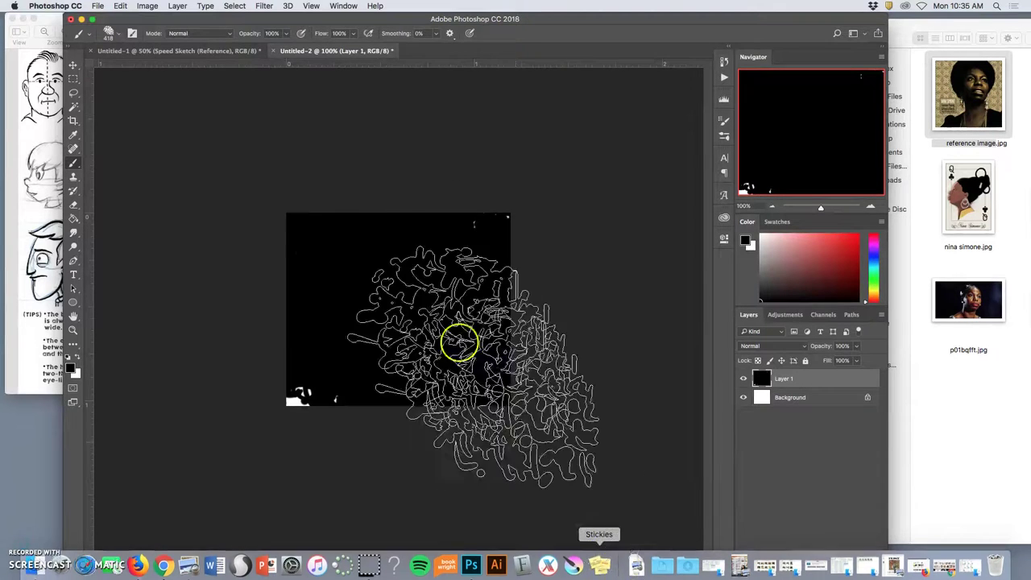
click(273, 51)
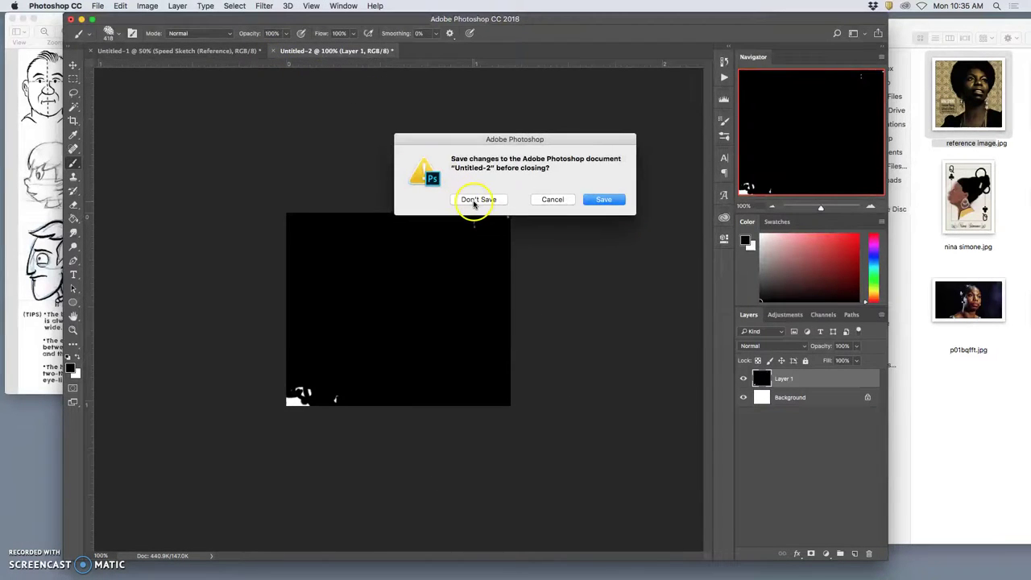
click(475, 200)
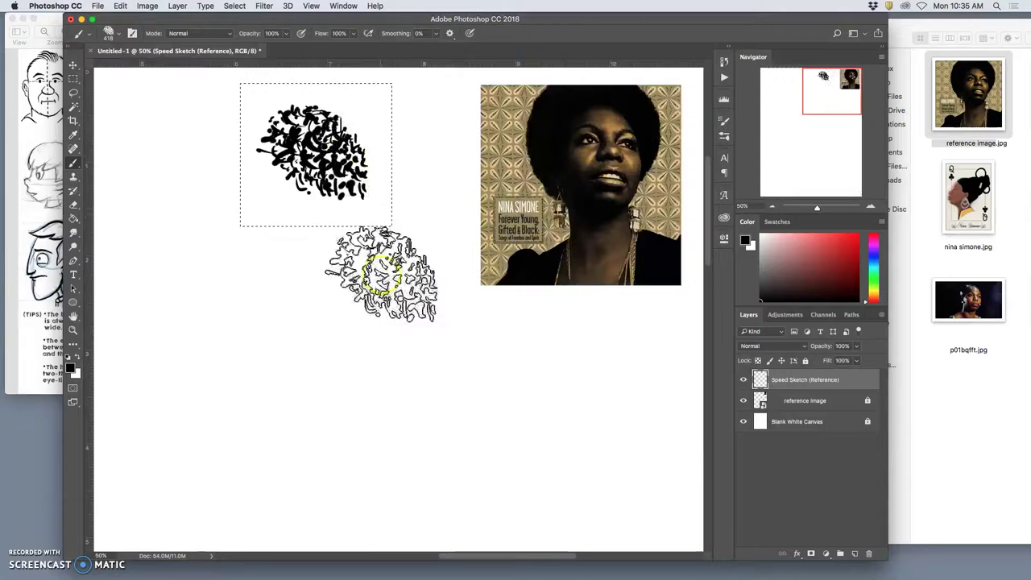
Step: Paint test stamps and broad black strokes with the custom 418 px brush on the Speed Sketch (Reference) layer
click(109, 34)
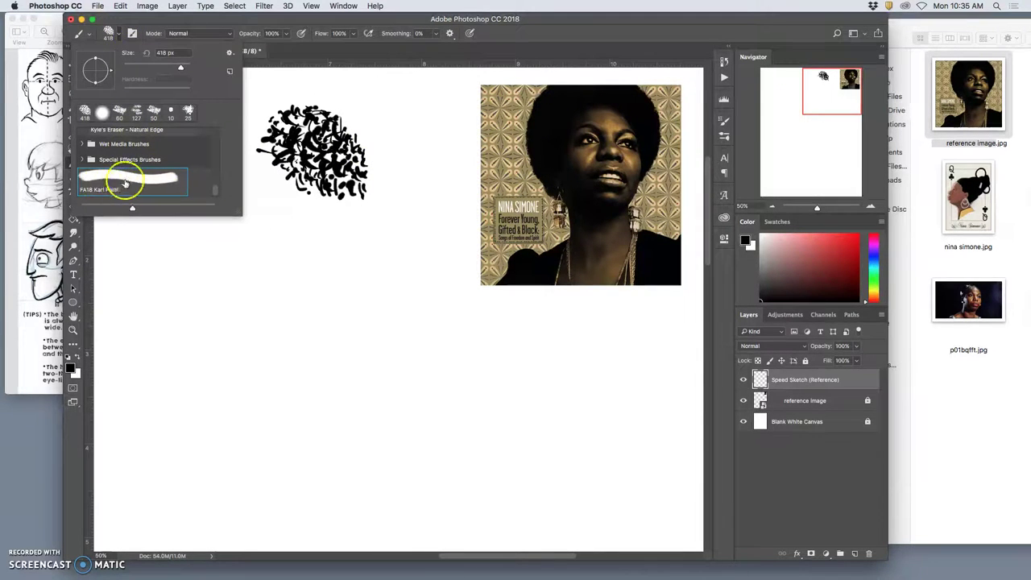
mouse_move(340, 294)
mouse_down()
mouse_move(346, 173)
mouse_move(362, 247)
mouse_move(349, 242)
mouse_move(330, 274)
mouse_move(396, 364)
mouse_move(230, 173)
mouse_move(212, 177)
mouse_move(347, 258)
mouse_up()
click(435, 379)
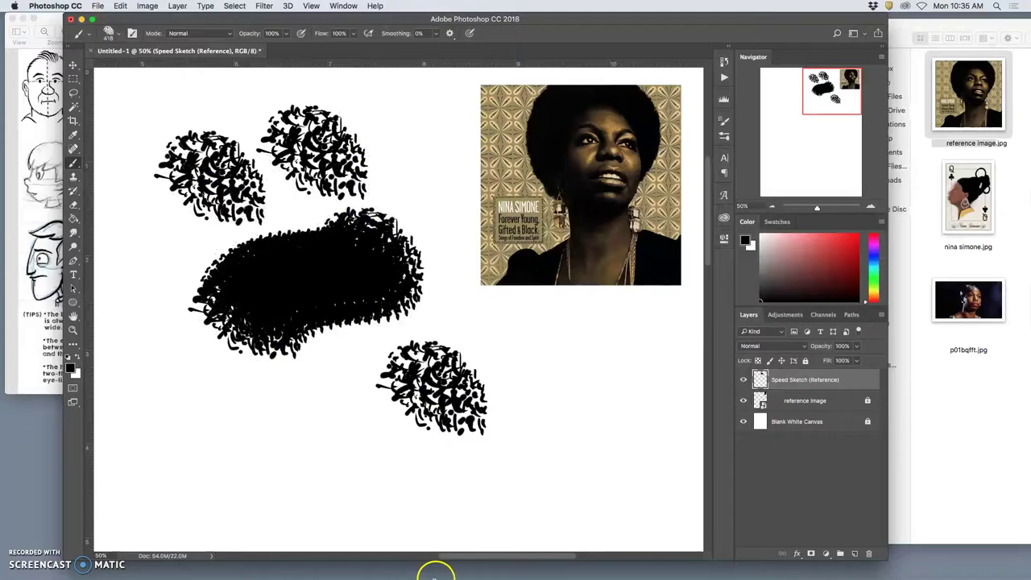
mouse_move(629, 354)
mouse_down()
mouse_move(564, 391)
mouse_move(250, 411)
mouse_move(218, 463)
mouse_up()
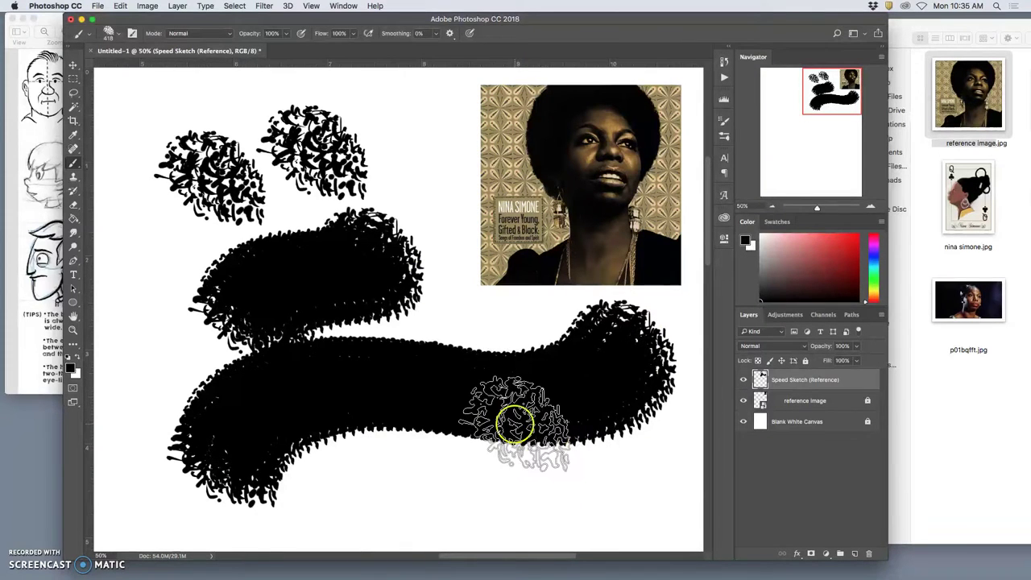
Step: Undo all the test stamps and strokes made with the custom brush, keeping the original dab cluster
key(super+z)
key(super+alt+z)
key(super+alt+z)
key(super+alt+z)
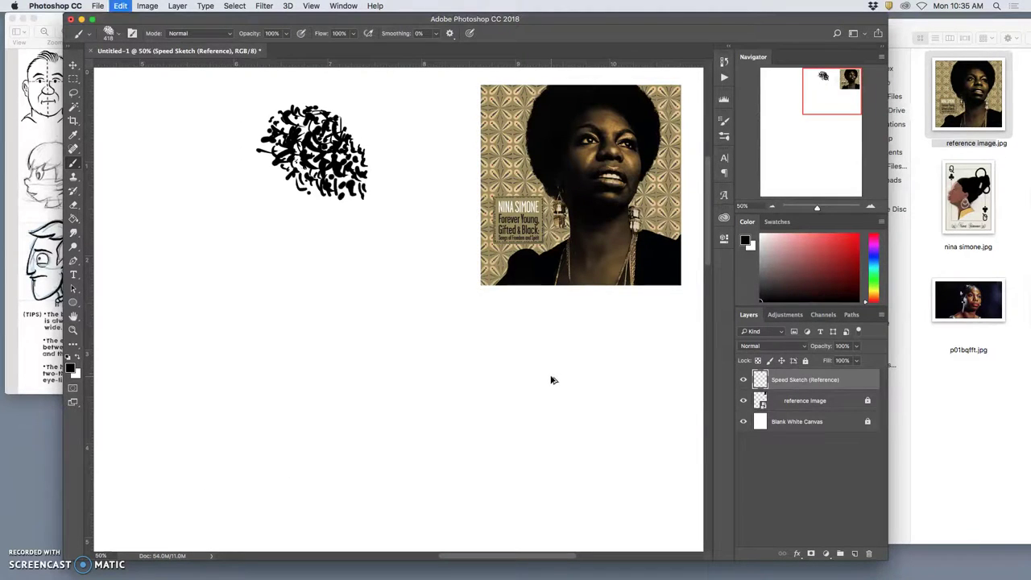
Step: Select the original dab cluster on the Speed Sketch (Reference) layer, delete it and clear the selection
click(74, 79)
drag(235, 93, 378, 224)
key(Delete)
click(506, 270)
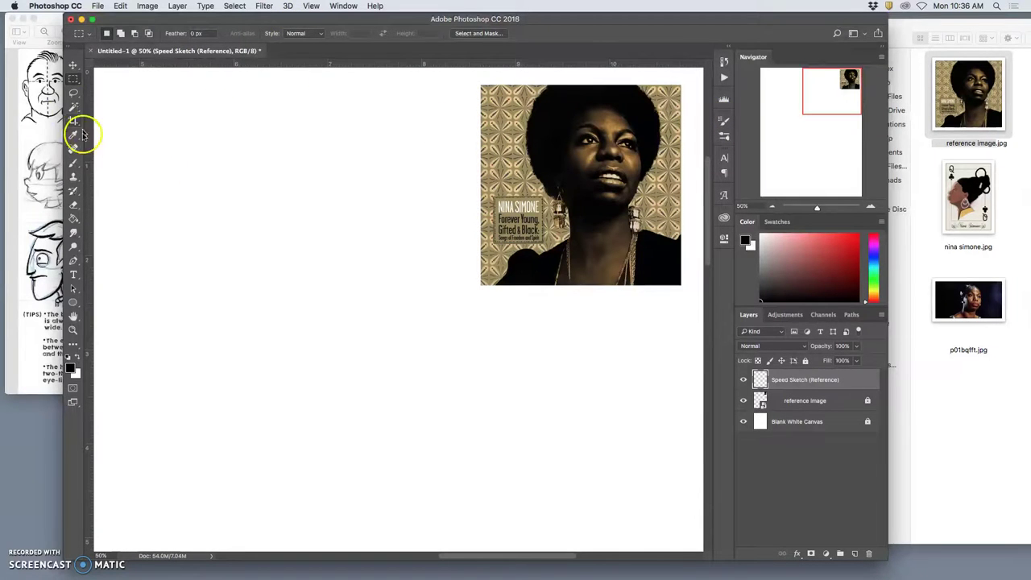
Step: Stamp the custom 418 px brush once in black on the blank canvas, well away from the reference portrait
click(73, 162)
drag(129, 113, 156, 141)
click(156, 141)
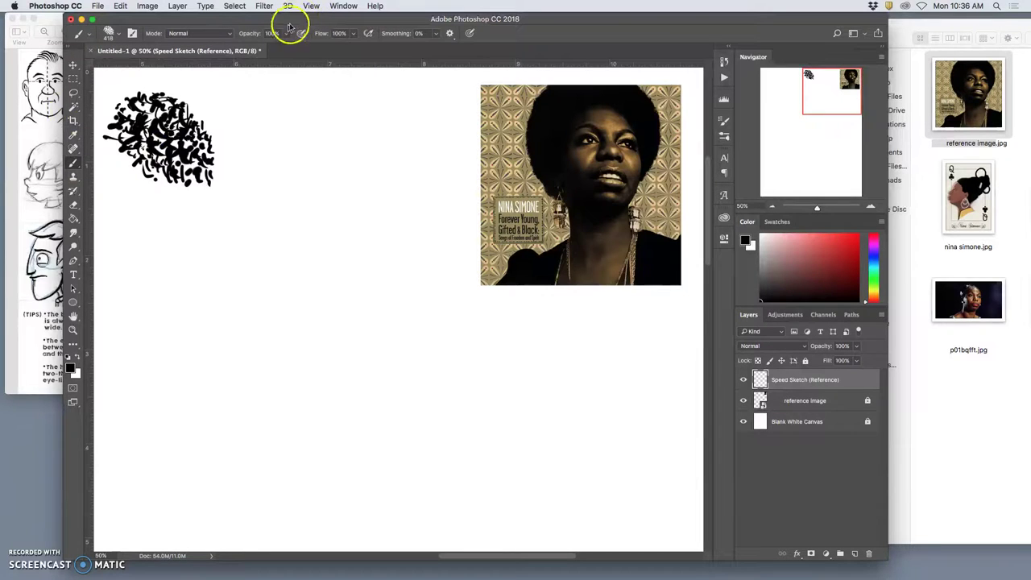
Step: Enable Shape Dynamics with Size Jitter controlled by Pen Pressure, and paint a large S-shaped test stroke
click(342, 6)
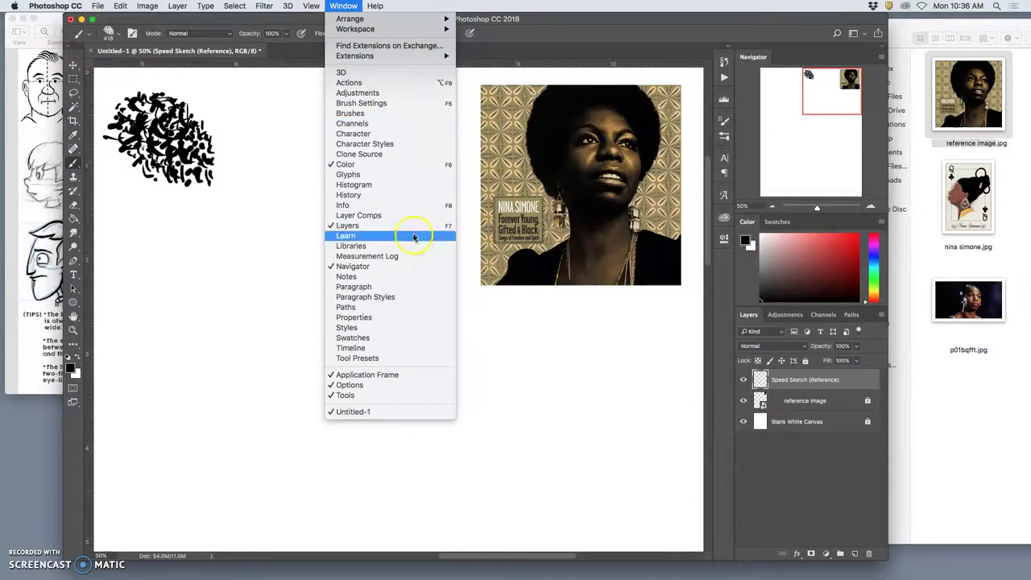
click(390, 103)
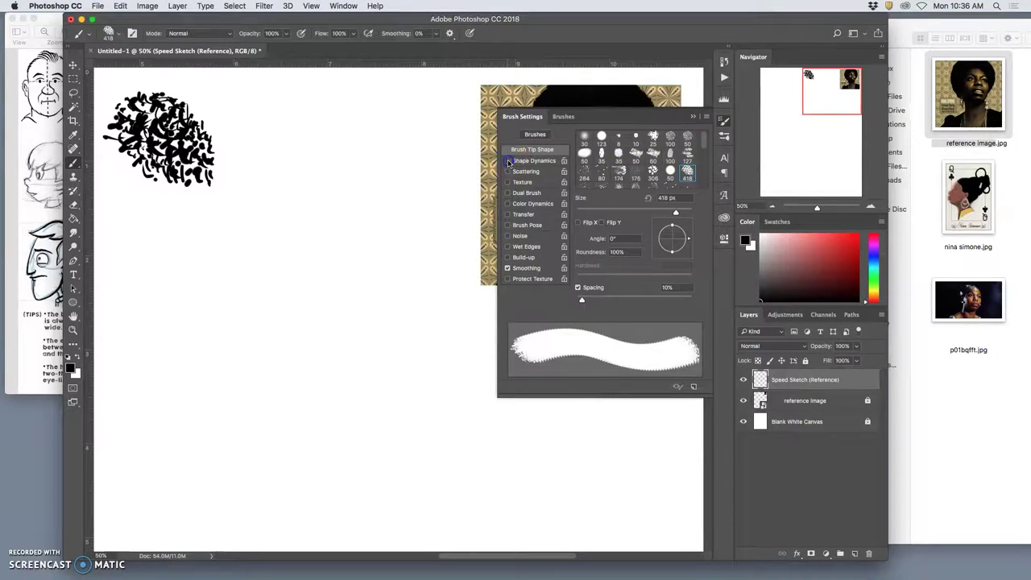
click(531, 161)
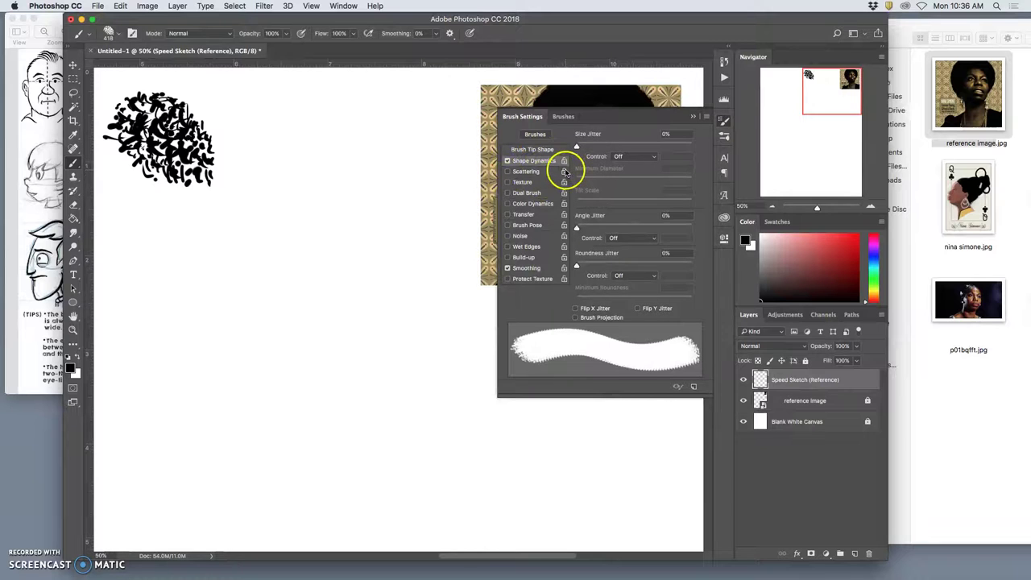
click(635, 157)
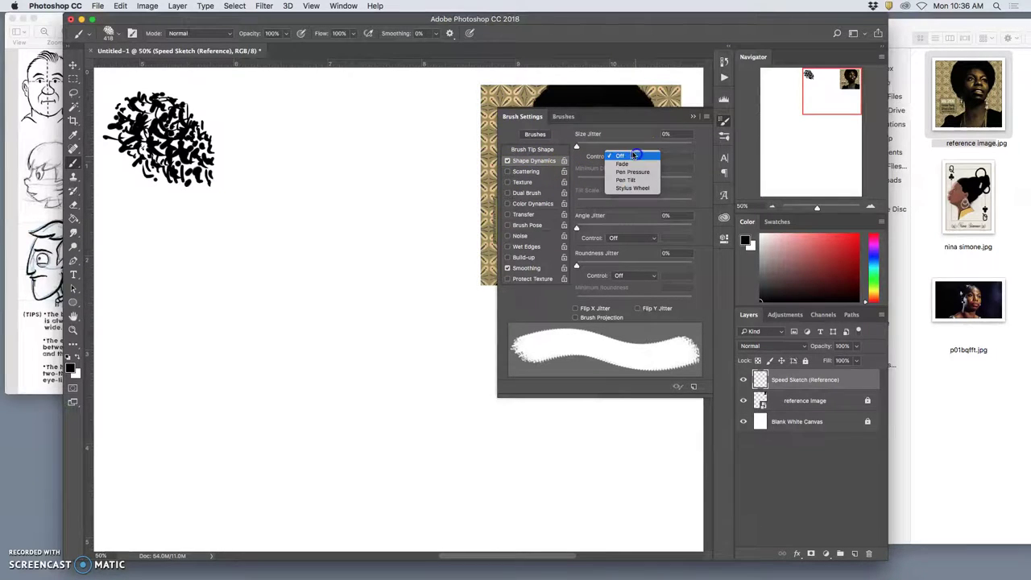
click(632, 172)
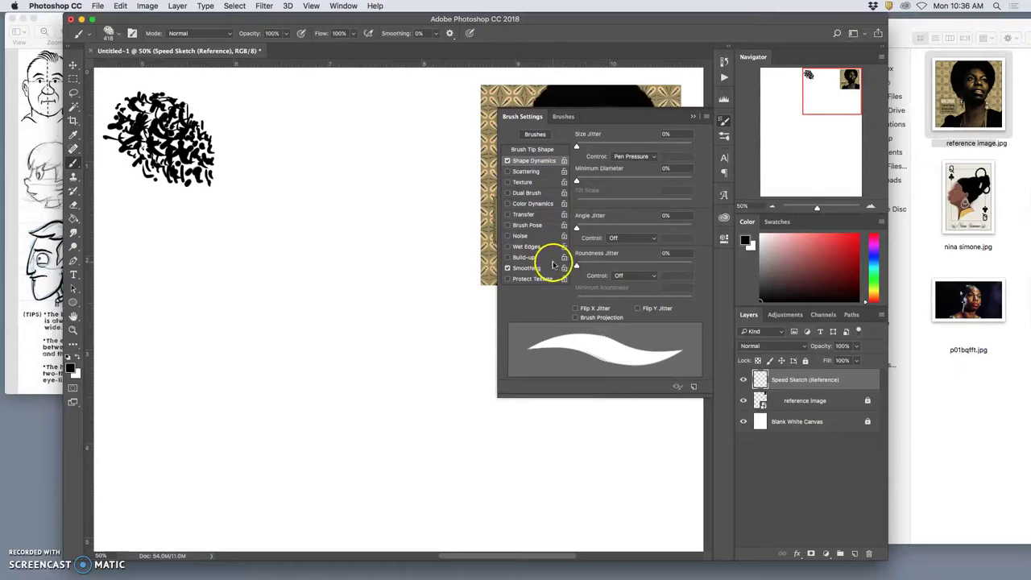
mouse_move(321, 158)
mouse_down()
mouse_move(231, 272)
mouse_move(270, 328)
mouse_move(270, 431)
mouse_up()
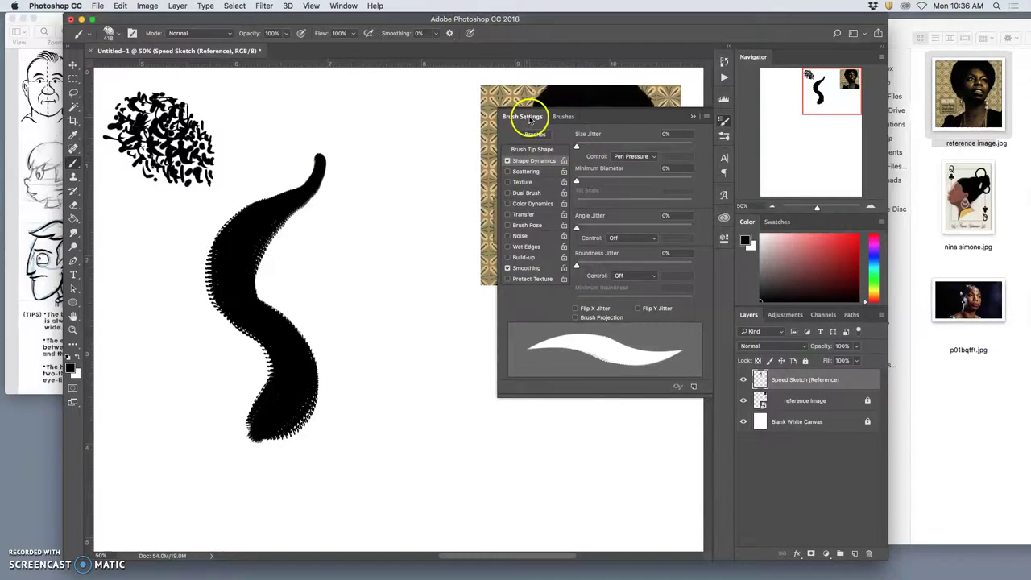
Step: Set Size Jitter to 23% and paint a long vertical test stroke beside the S-shaped one
click(508, 161)
drag(605, 147, 603, 147)
mouse_move(398, 127)
mouse_down()
mouse_move(383, 193)
mouse_move(360, 234)
mouse_move(379, 447)
mouse_up()
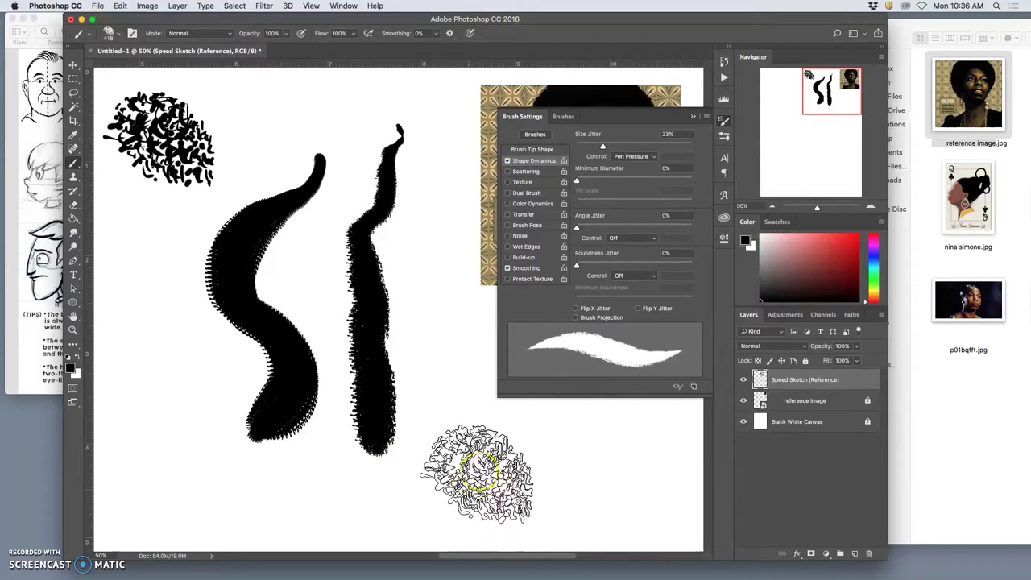
Step: Try Size Jitter at 80%, settle on 30%, and paint one long and several short test strokes
drag(603, 146, 668, 146)
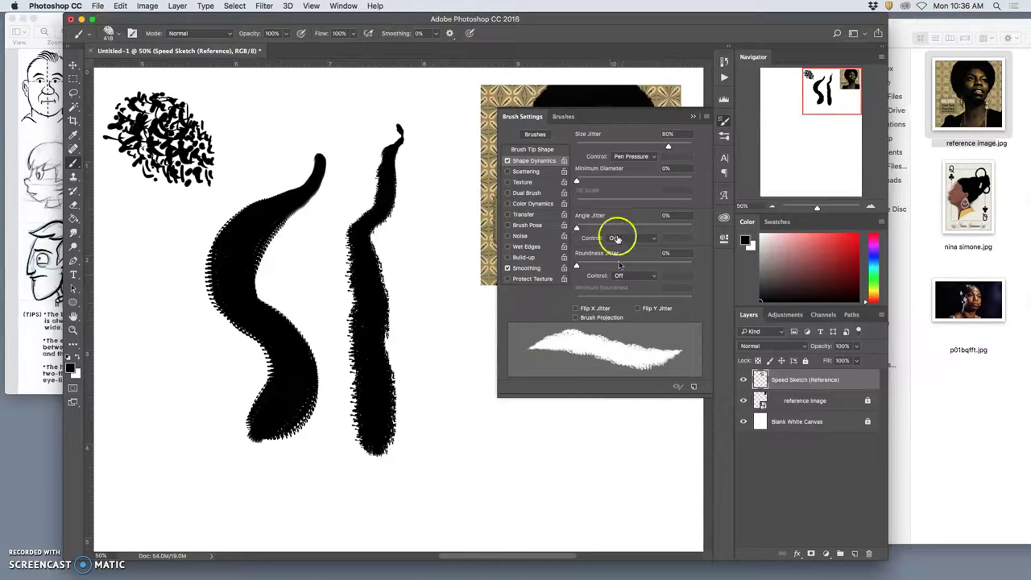
drag(668, 146, 612, 148)
mouse_move(427, 109)
mouse_down()
mouse_move(415, 206)
mouse_move(446, 466)
mouse_move(461, 473)
mouse_up()
click(344, 257)
drag(316, 228, 276, 271)
mouse_move(299, 272)
mouse_down()
mouse_move(305, 307)
mouse_move(318, 219)
mouse_move(343, 329)
mouse_up()
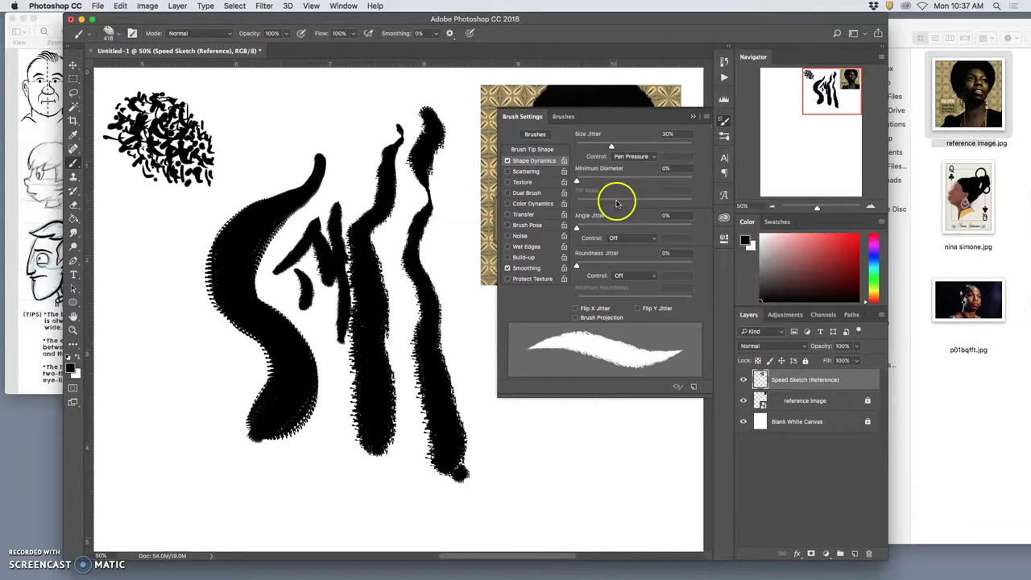
Step: Adjust the brush's Minimum Diameter to 20% and paint short, thick test strokes around the S-shaped stroke
mouse_move(576, 182)
mouse_down()
mouse_move(612, 180)
mouse_move(578, 182)
mouse_up()
drag(338, 113, 345, 145)
click(577, 182)
drag(577, 182, 598, 181)
drag(278, 113, 230, 226)
drag(603, 179, 597, 184)
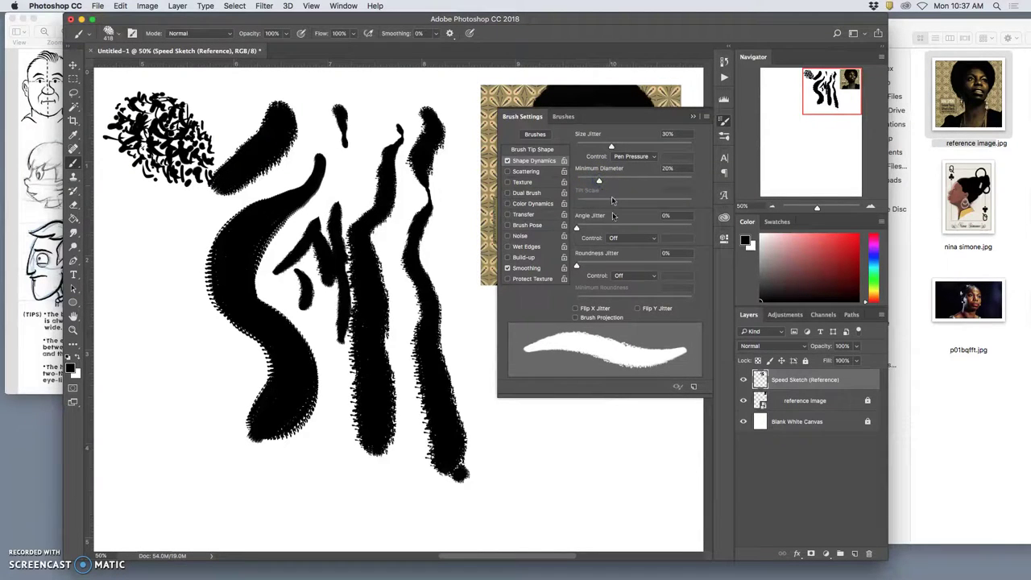
click(158, 146)
mouse_move(166, 222)
mouse_down()
mouse_move(149, 289)
mouse_move(157, 338)
mouse_up()
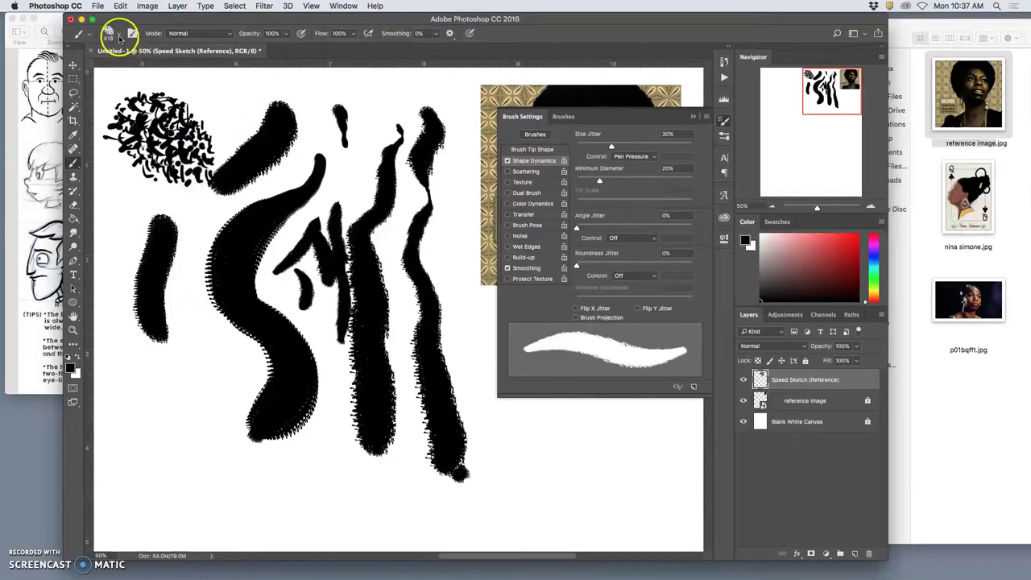
Step: Set Minimum Diameter to 3% and paint test strokes with the brush at 15 px and at 86 px
click(120, 38)
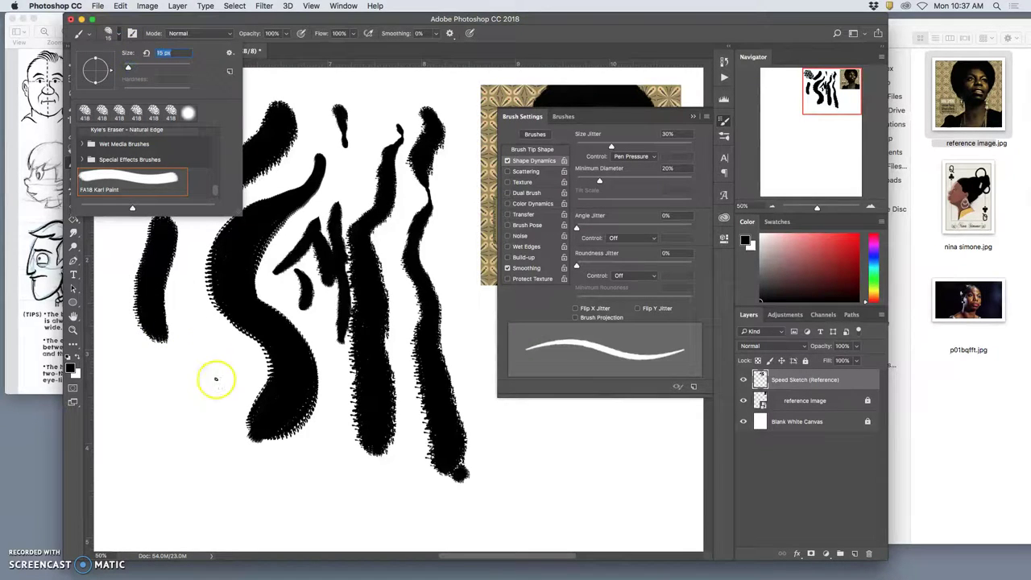
click(205, 328)
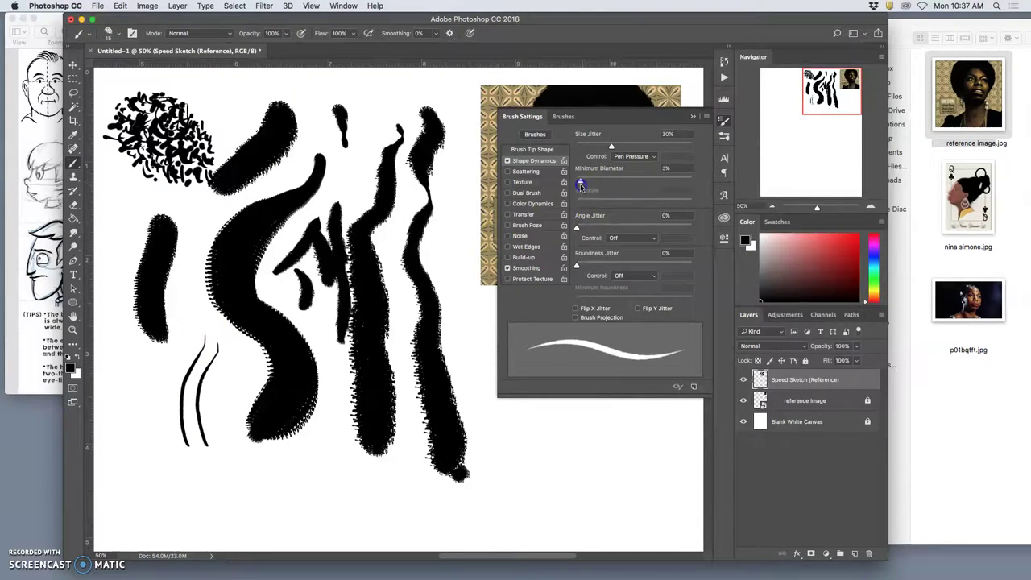
click(121, 34)
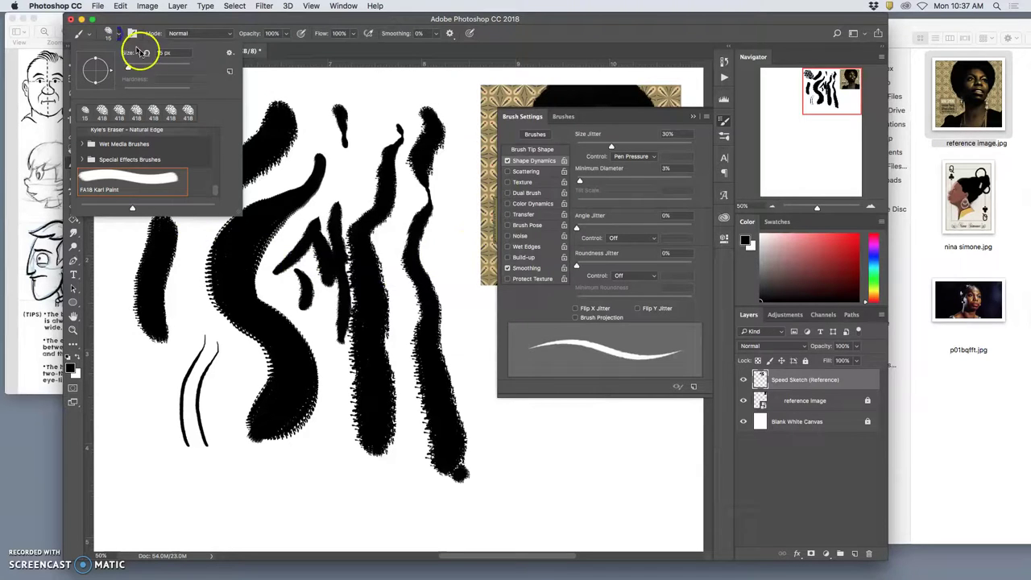
click(152, 68)
click(147, 369)
drag(146, 367, 146, 440)
mouse_move(183, 340)
mouse_down()
mouse_move(157, 380)
mouse_move(173, 470)
mouse_up()
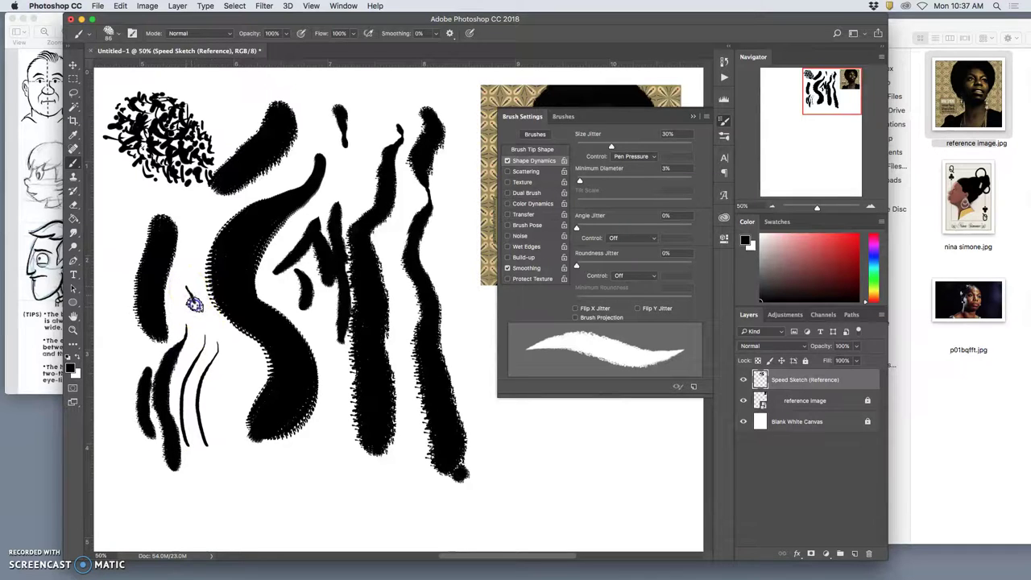
mouse_move(224, 394)
mouse_down()
mouse_move(220, 434)
mouse_move(244, 493)
mouse_up()
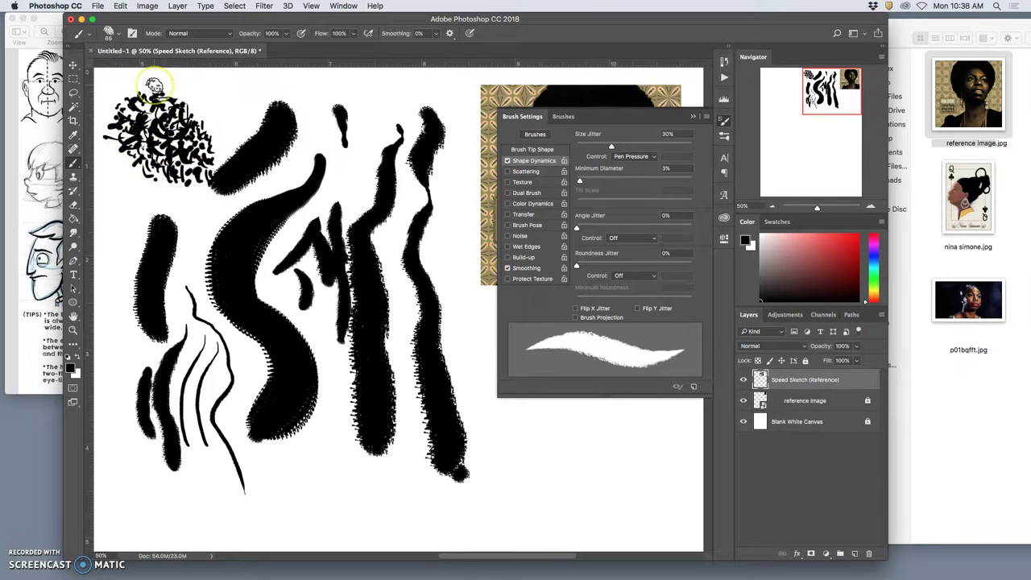
drag(123, 186, 113, 290)
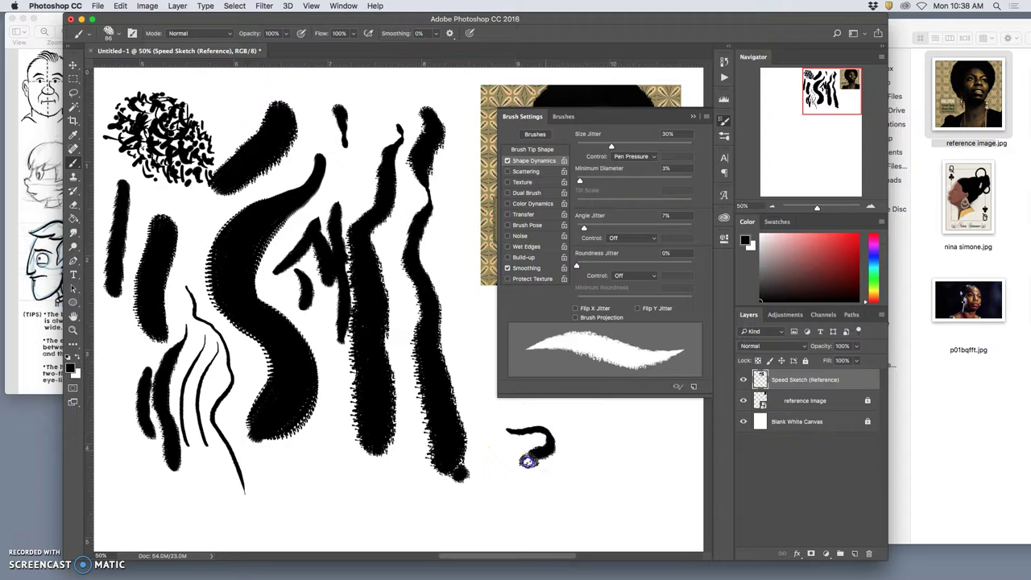
Step: Paint a row of curved and slanted test strokes below the earlier ones with Angle Jitter at 7%
drag(528, 461, 588, 497)
mouse_move(583, 431)
mouse_down()
mouse_move(614, 483)
mouse_move(640, 501)
mouse_up()
mouse_move(465, 333)
mouse_down()
mouse_move(484, 462)
mouse_move(496, 414)
mouse_move(481, 495)
mouse_up()
drag(470, 465, 437, 506)
drag(429, 479, 399, 504)
mouse_move(394, 473)
mouse_down()
mouse_move(377, 507)
mouse_move(345, 513)
mouse_up()
drag(332, 432, 325, 513)
drag(338, 409, 329, 364)
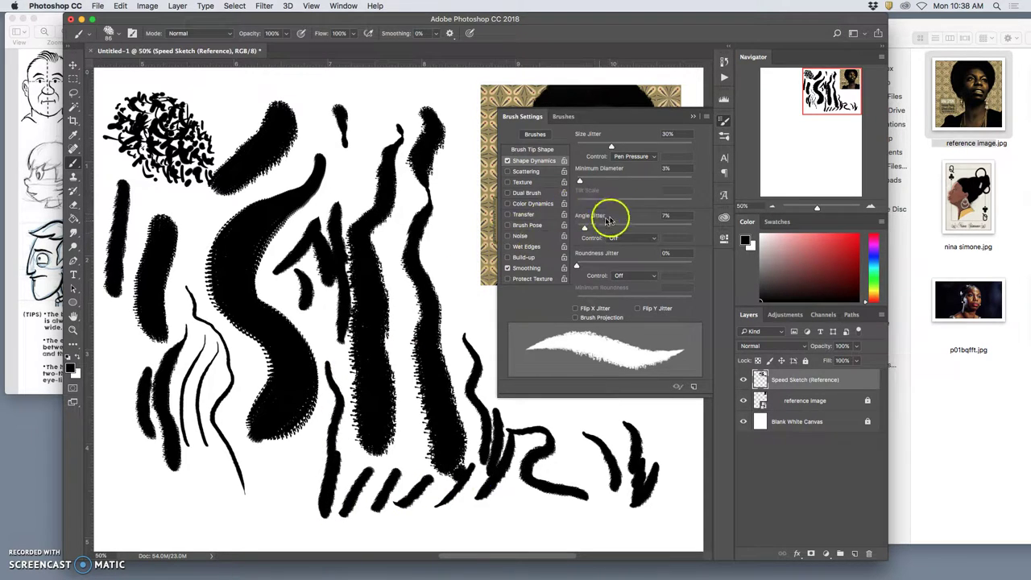
Step: Set the Angle Jitter control to Pen Pressure and paint test strokes above and between the existing ones
click(633, 239)
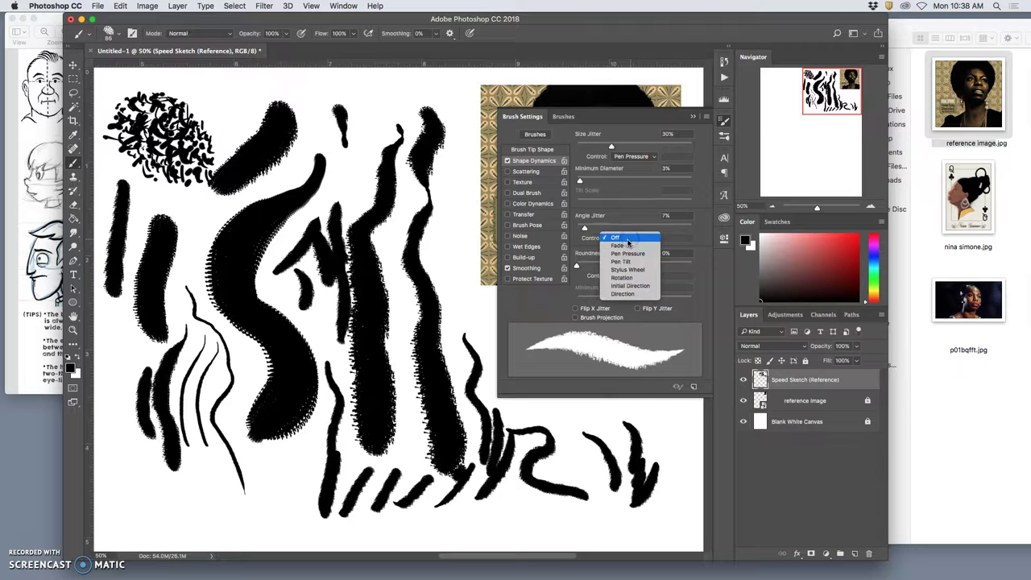
click(629, 239)
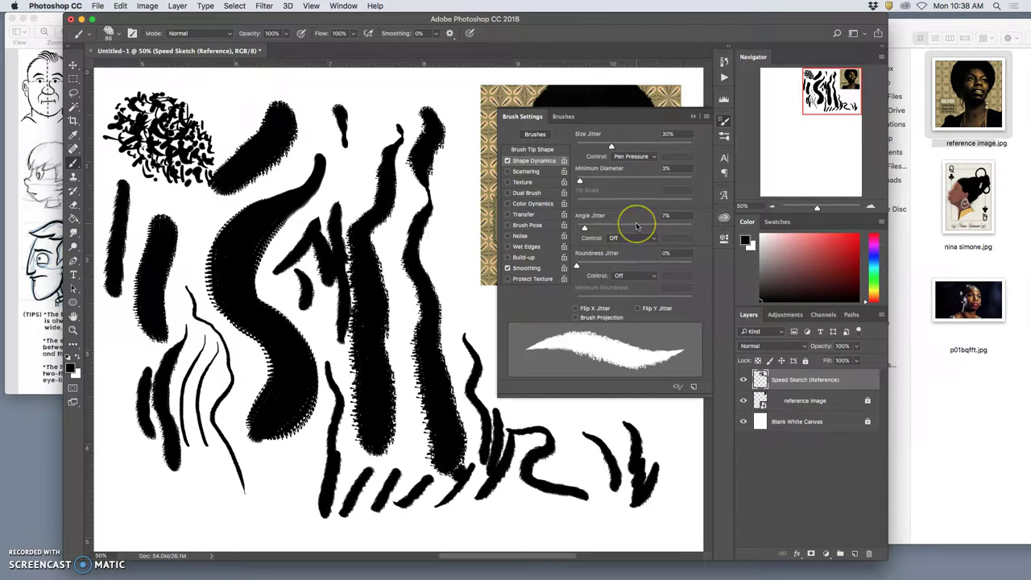
click(635, 239)
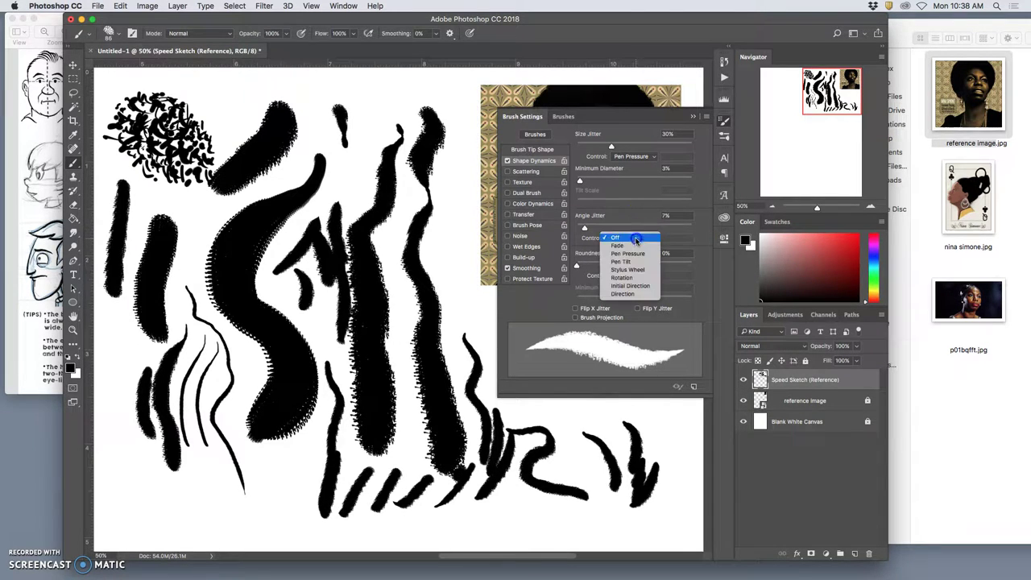
click(635, 255)
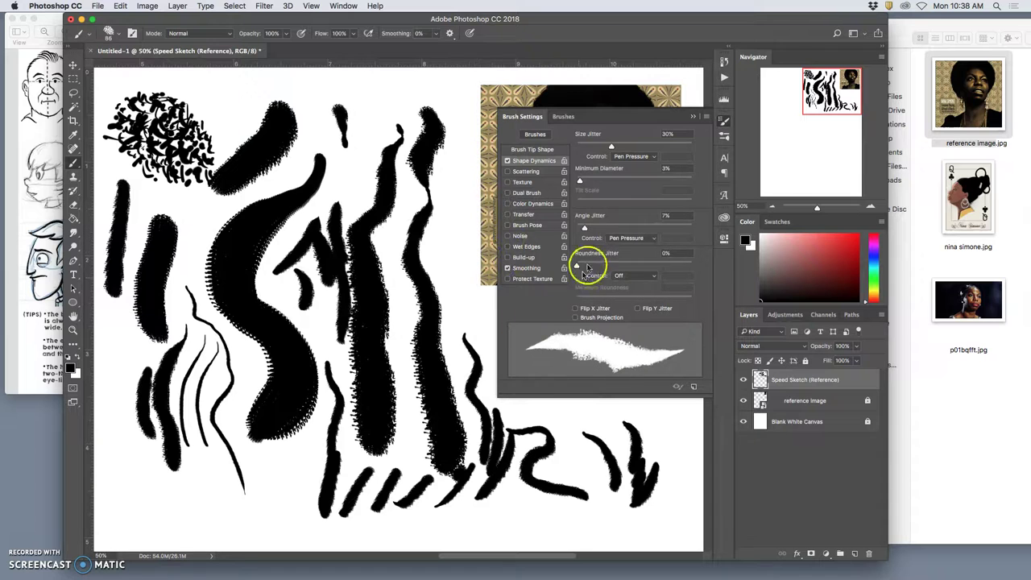
mouse_move(334, 84)
mouse_down()
mouse_move(381, 121)
mouse_move(397, 86)
mouse_move(337, 211)
mouse_up()
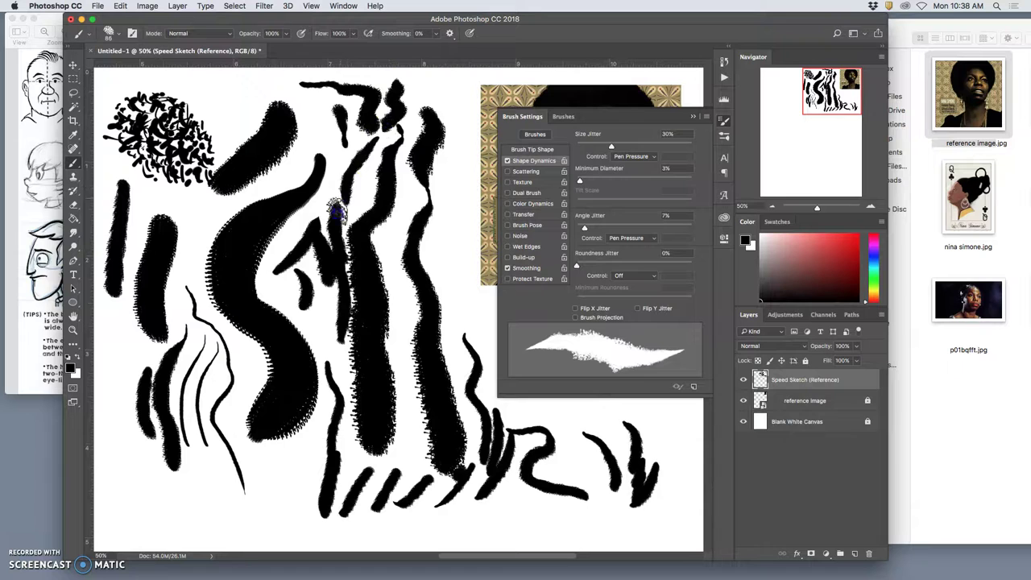
mouse_move(306, 98)
mouse_down()
mouse_move(324, 145)
mouse_move(310, 144)
mouse_move(276, 172)
mouse_up()
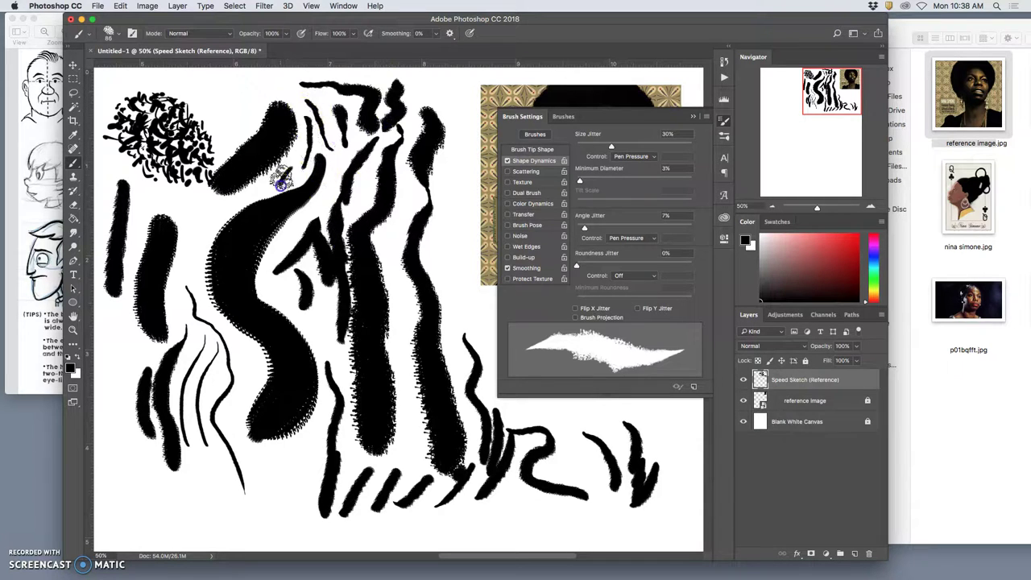
Step: Test a long wavy stroke with the Angle Jitter control on Rotation, and return the control to Pen Pressure
click(653, 238)
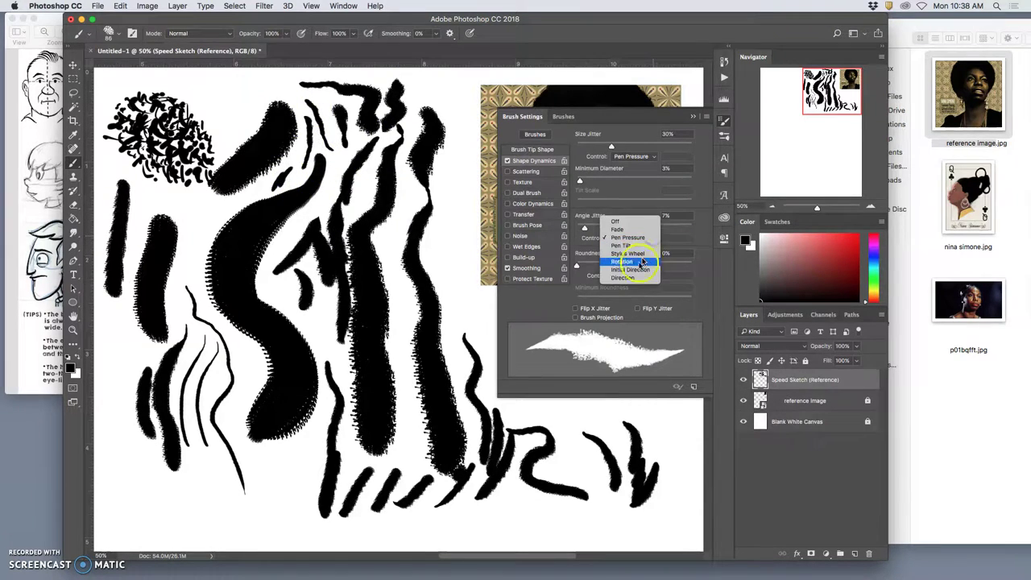
click(622, 261)
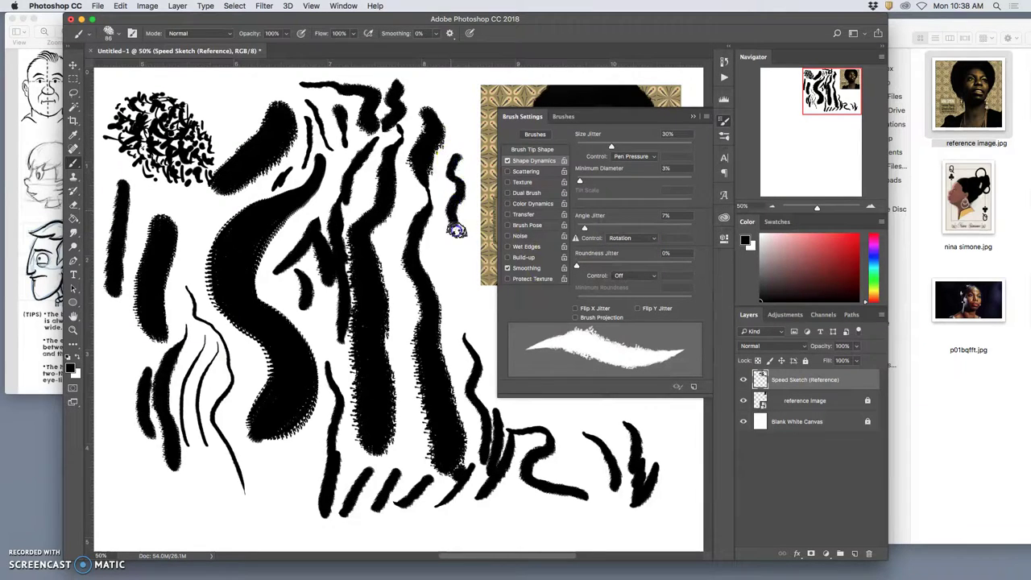
mouse_move(456, 231)
mouse_down()
mouse_move(434, 266)
mouse_move(463, 321)
mouse_up()
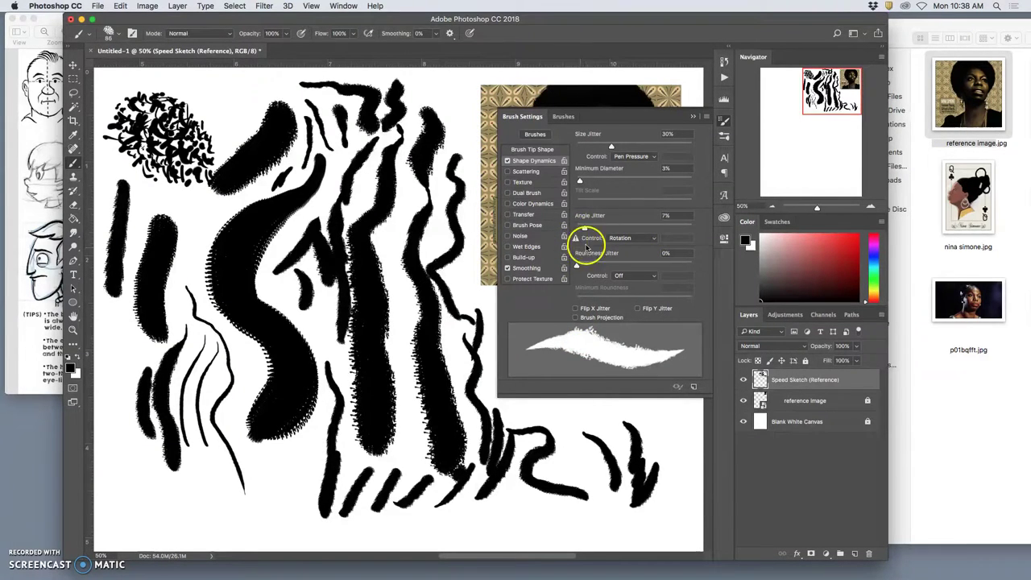
click(618, 238)
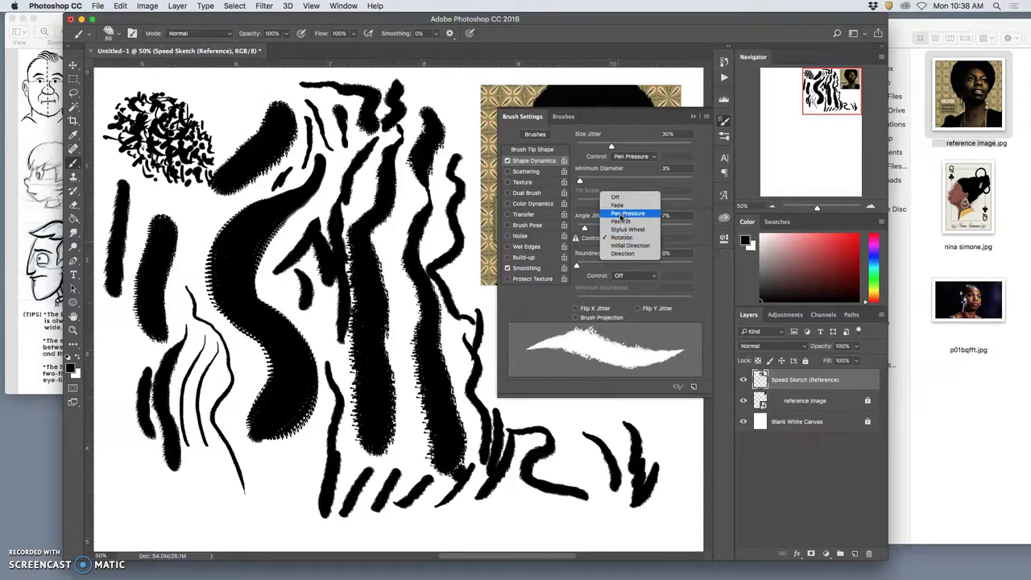
click(620, 215)
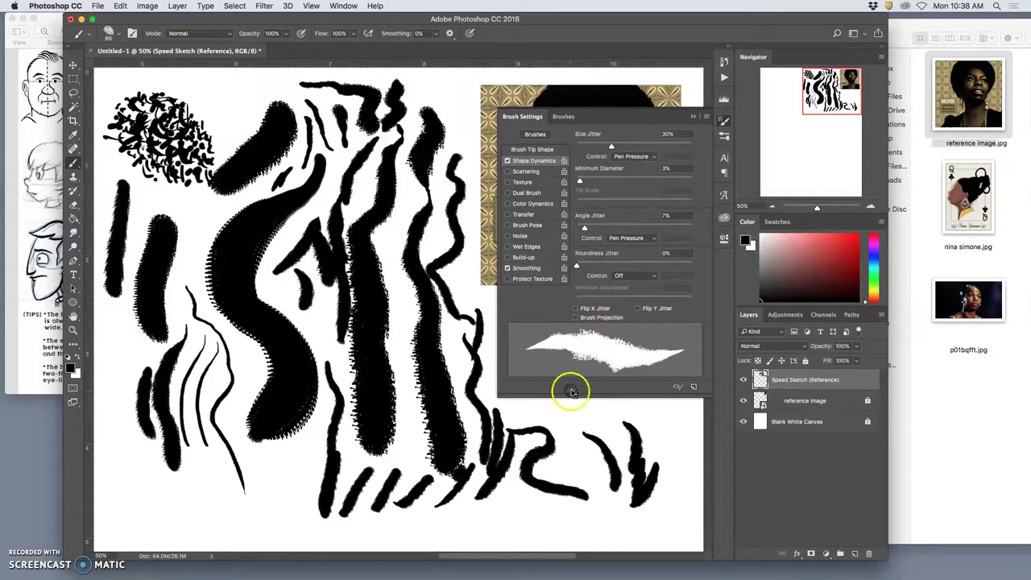
Step: Set Roundness Jitter to 95%, paint short test strokes, and examine the texture of the one beside the dab stamp
drag(579, 266, 591, 266)
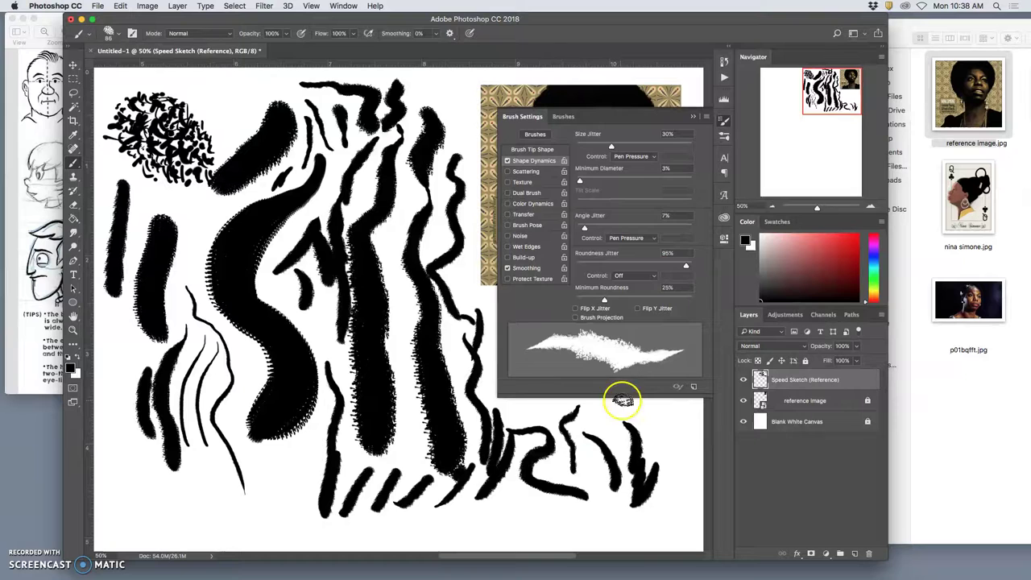
drag(606, 427, 564, 467)
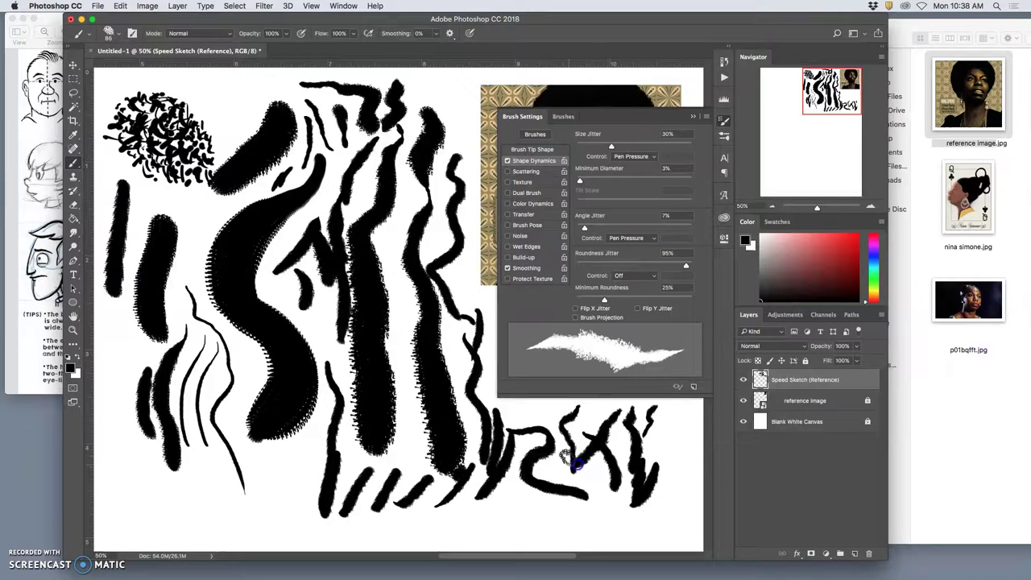
drag(221, 90, 205, 157)
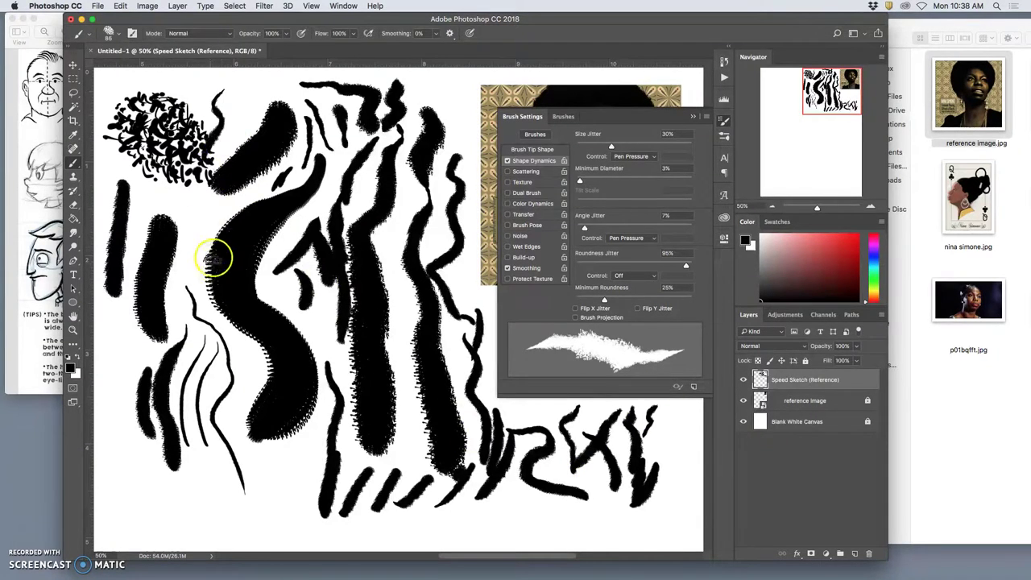
key(super+=)
key(super+=)
key(super+=)
drag(247, 226, 411, 391)
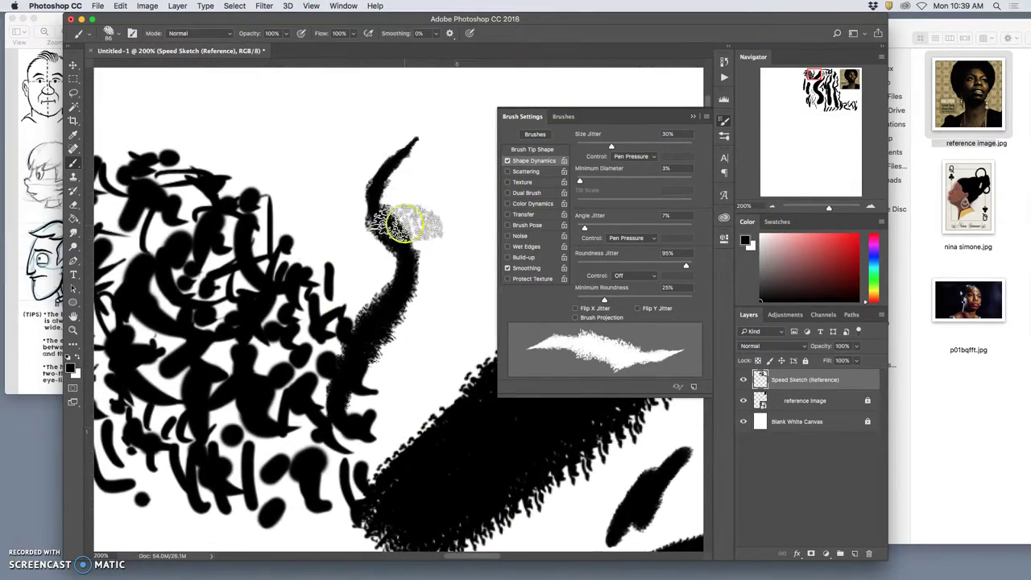
Step: Paint thick slanted test strokes beside the dab stamp at close range with the Roundness Jitter control off
key(super+equal)
key(super+equal)
key(super+equal)
drag(400, 207, 163, 205)
mouse_move(346, 137)
mouse_down()
mouse_move(334, 194)
mouse_move(294, 237)
mouse_move(221, 435)
mouse_up()
mouse_move(258, 359)
mouse_down()
mouse_move(391, 240)
mouse_move(443, 153)
mouse_up()
key(ctrl+z)
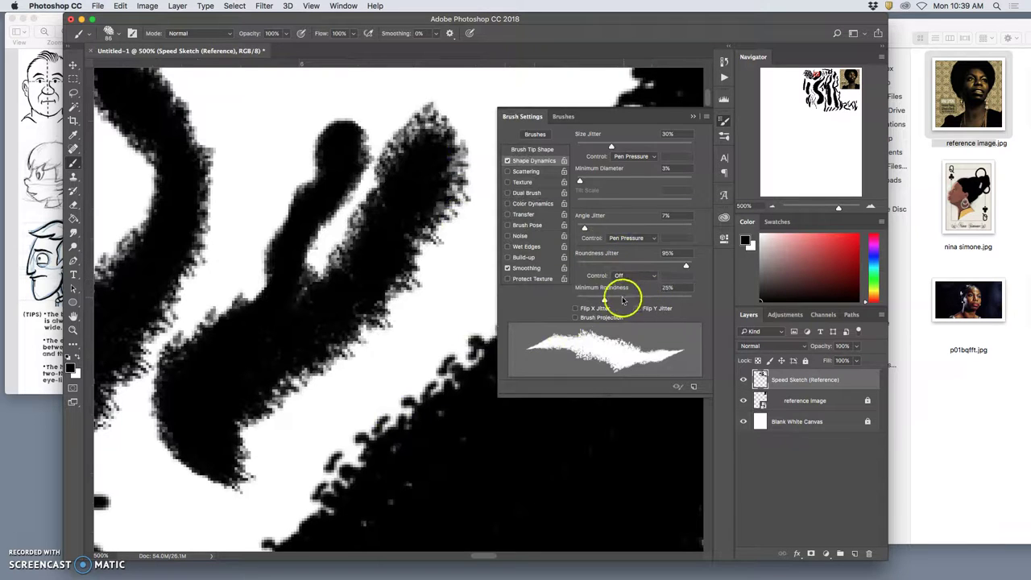
Step: Set the Roundness Jitter control to Pen Pressure and paint a thick test stroke over the slanted ones
click(654, 278)
click(633, 292)
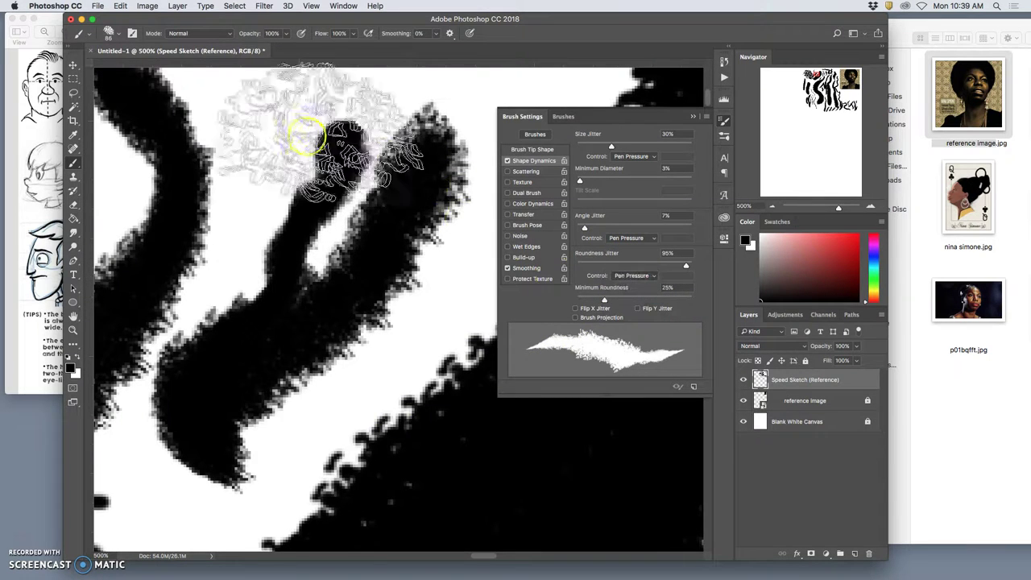
mouse_move(268, 113)
mouse_down()
mouse_move(236, 234)
mouse_move(301, 173)
mouse_move(407, 129)
mouse_move(387, 203)
mouse_move(382, 278)
mouse_move(338, 345)
mouse_move(331, 428)
mouse_up()
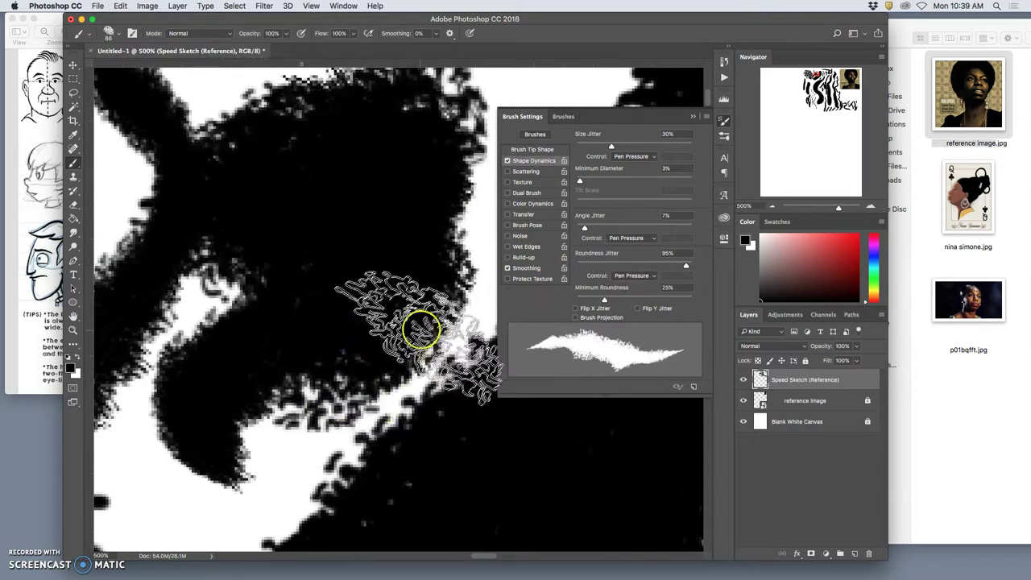
Step: Enable the brush Texture with Scale 127%, Brightness 34, Contrast 85 and Depth 17%, trying a wavy stroke beside the earlier ones
key(super+minus)
key(super+minus)
key(super+minus)
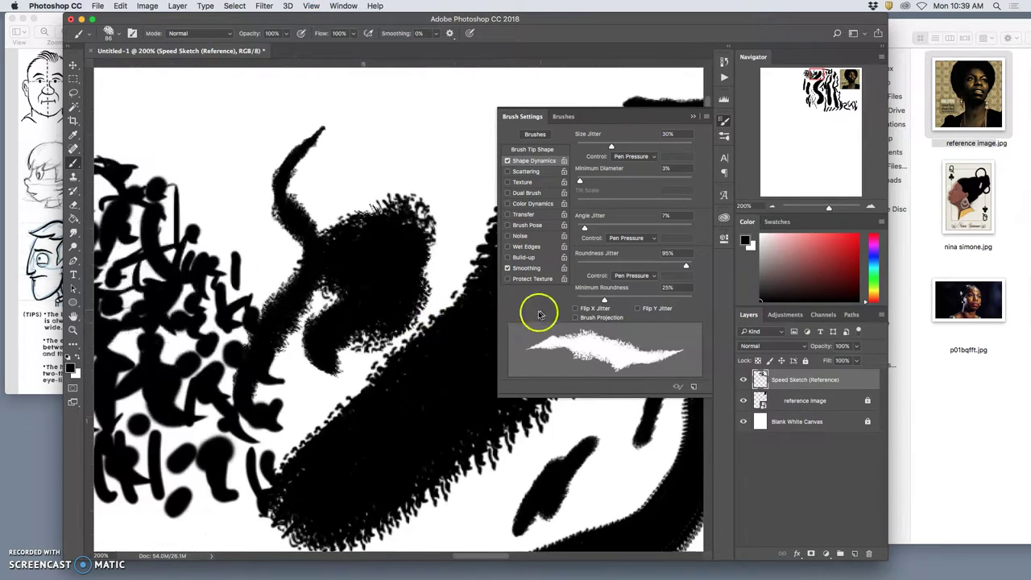
key(super+minus)
key(super+minus)
key(super+minus)
key(super+minus)
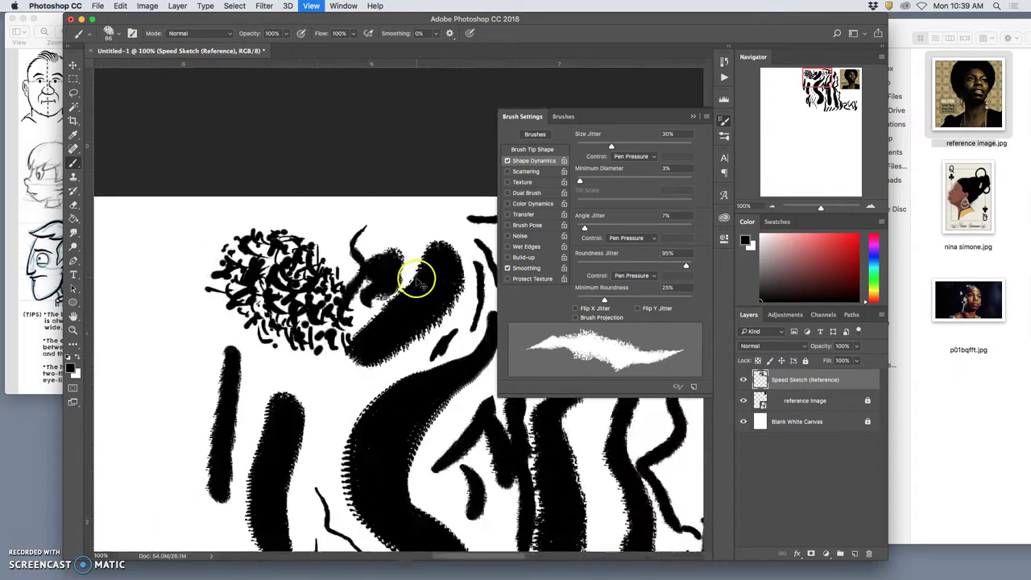
drag(419, 283, 472, 278)
drag(407, 299, 382, 184)
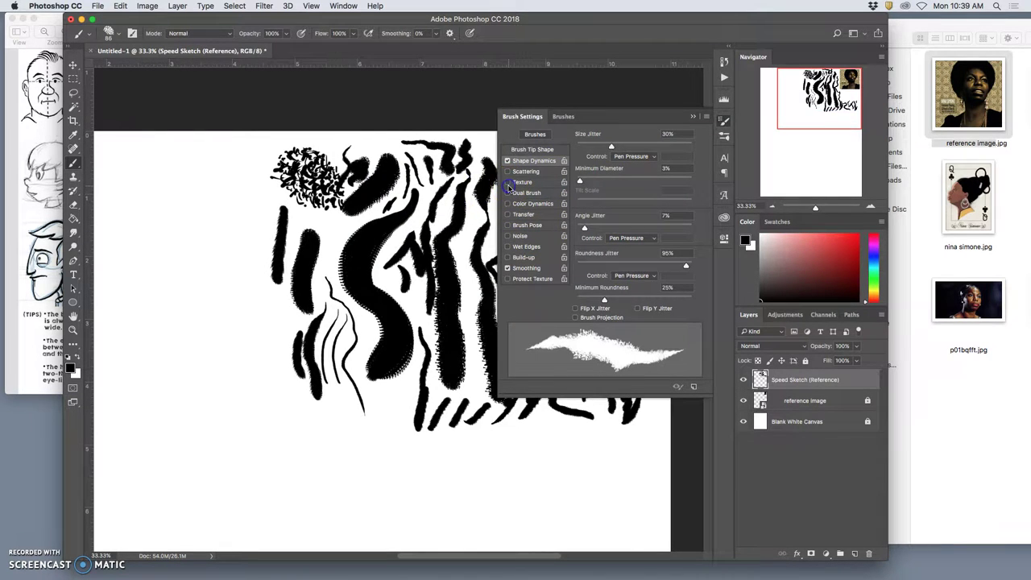
click(508, 183)
click(522, 182)
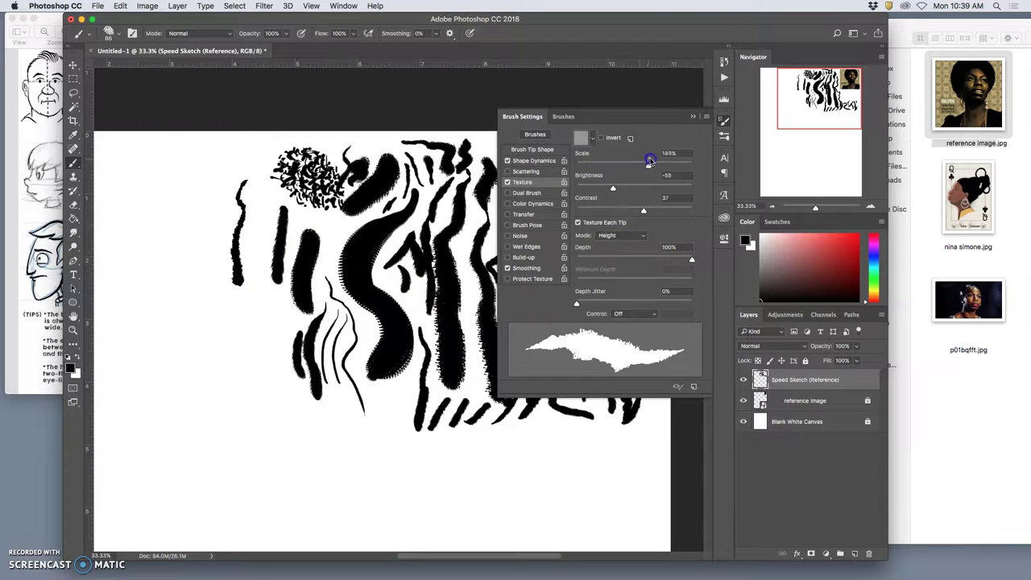
click(614, 188)
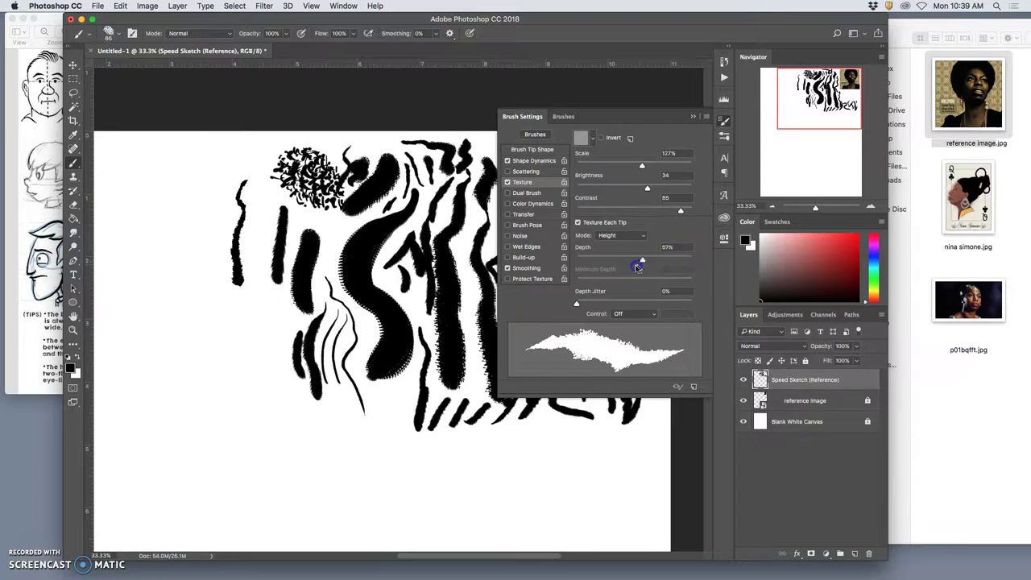
drag(610, 271, 596, 272)
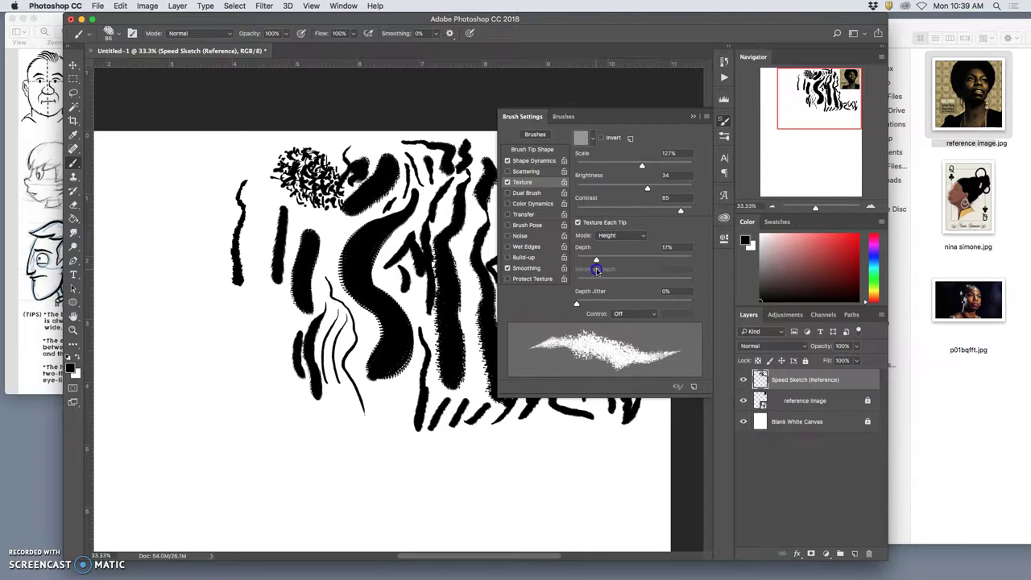
click(597, 262)
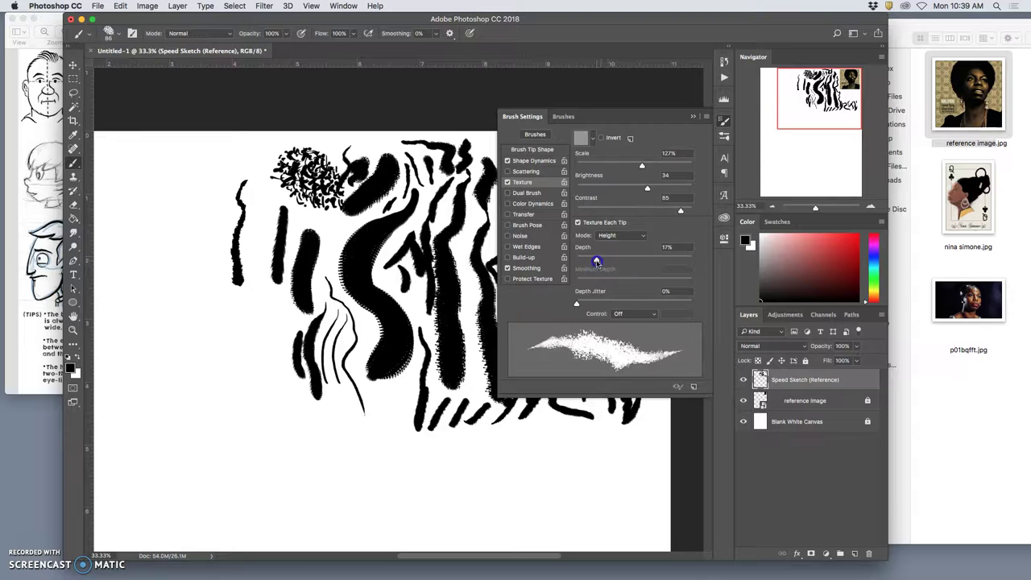
Step: Keep the texture Mode on Height and paint long vertical test strokes on the blank area beside the existing ones
click(641, 236)
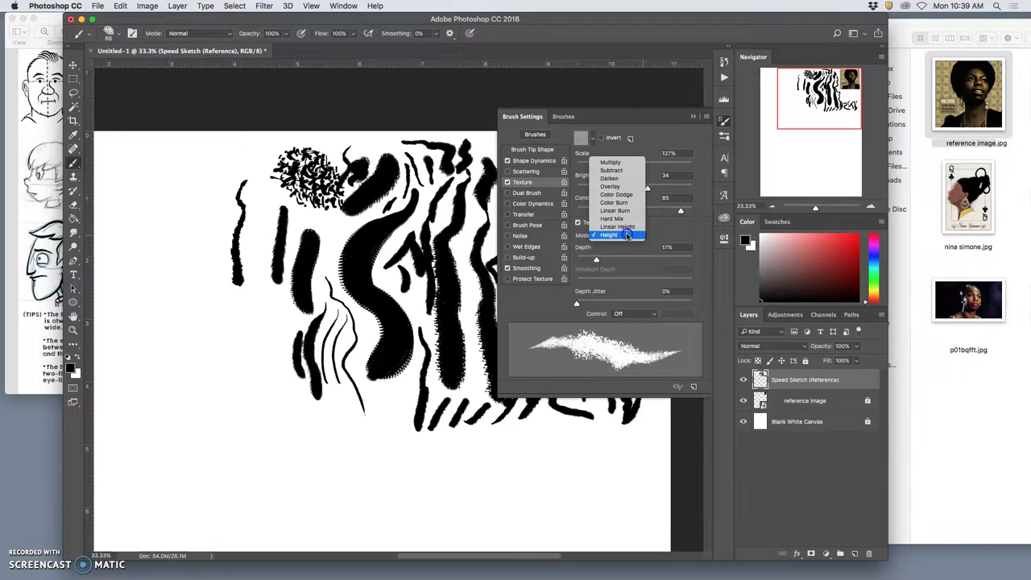
click(627, 235)
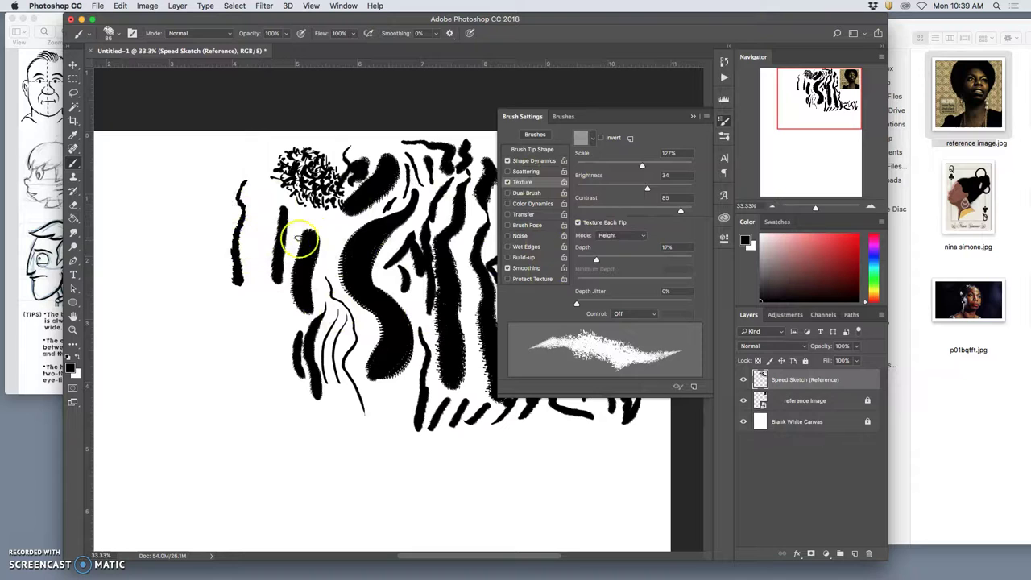
drag(193, 161, 197, 272)
mouse_move(196, 190)
mouse_down()
mouse_move(204, 373)
mouse_move(216, 403)
mouse_up()
mouse_move(157, 276)
mouse_down()
mouse_move(188, 341)
mouse_move(207, 348)
mouse_move(321, 260)
mouse_move(604, 255)
mouse_up()
Step: Examine the grain of the new textured strokes up close and paint an overlapping slanted stroke between them
key(super+plus)
key(super+plus)
key(super+plus)
key(super+plus)
key(super+plus)
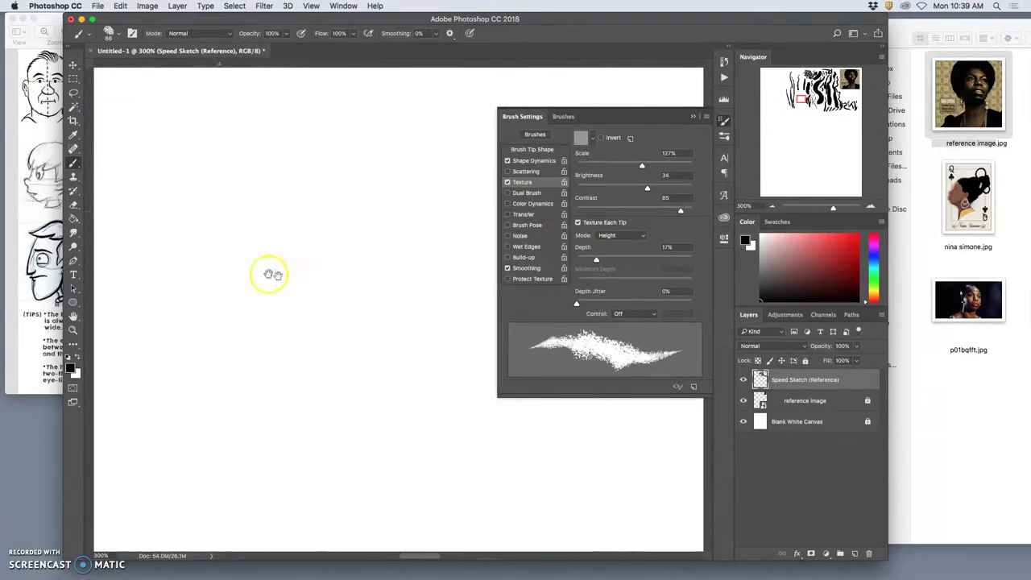
drag(268, 274, 583, 243)
drag(325, 280, 319, 280)
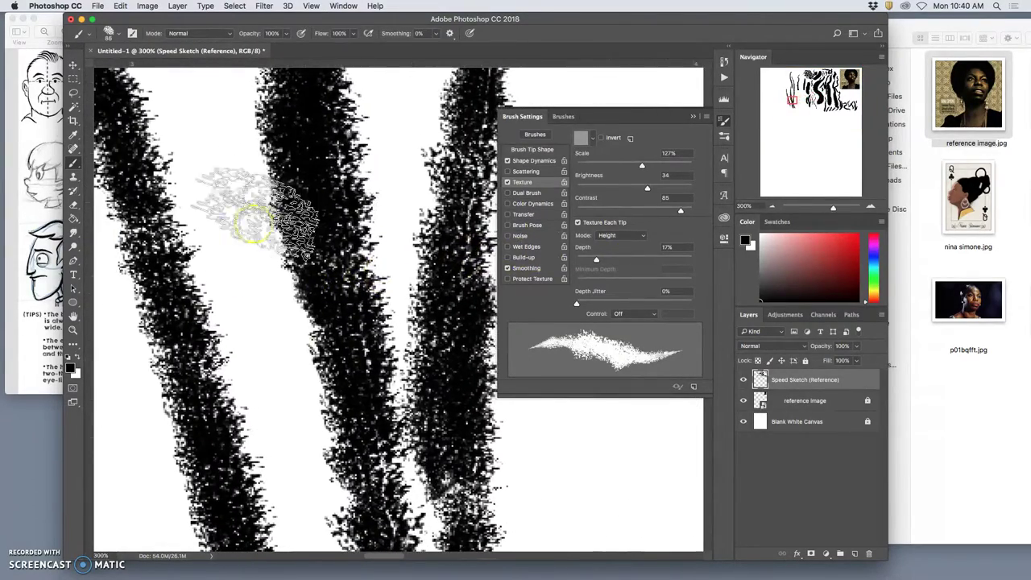
drag(203, 177, 290, 467)
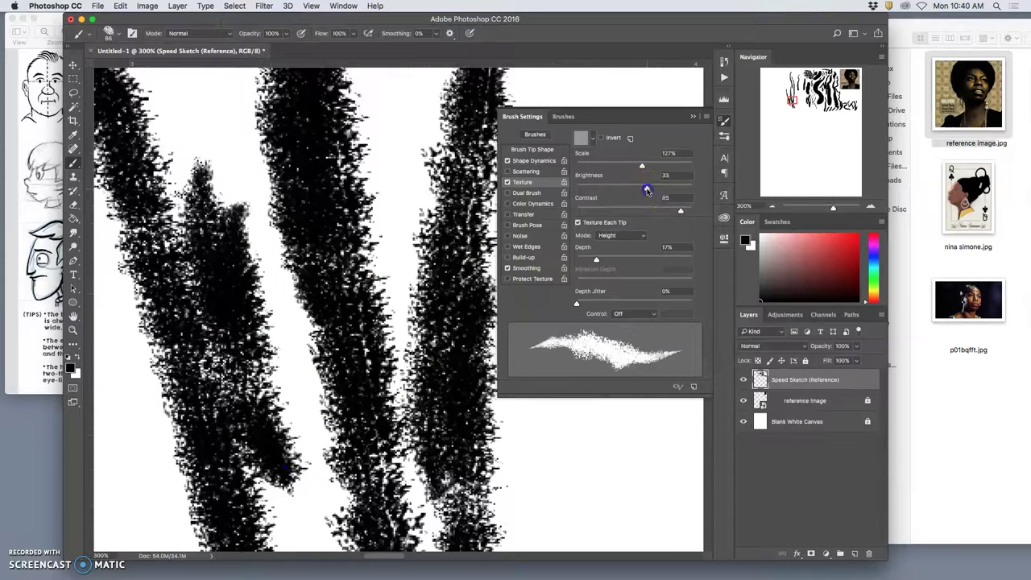
Step: Try texture Brightness 9, Contrast 13, Depth 35% and Depth Jitter 15% with short test strokes around the long ones
drag(680, 212, 646, 216)
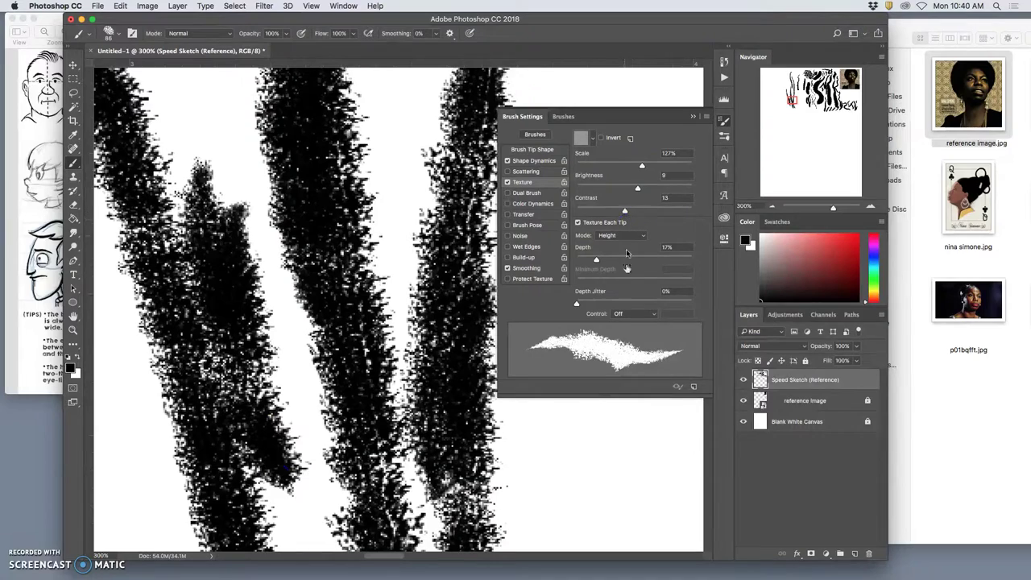
mouse_move(585, 451)
mouse_down()
mouse_move(559, 486)
mouse_move(609, 452)
mouse_up()
drag(598, 260, 617, 259)
drag(657, 427, 636, 491)
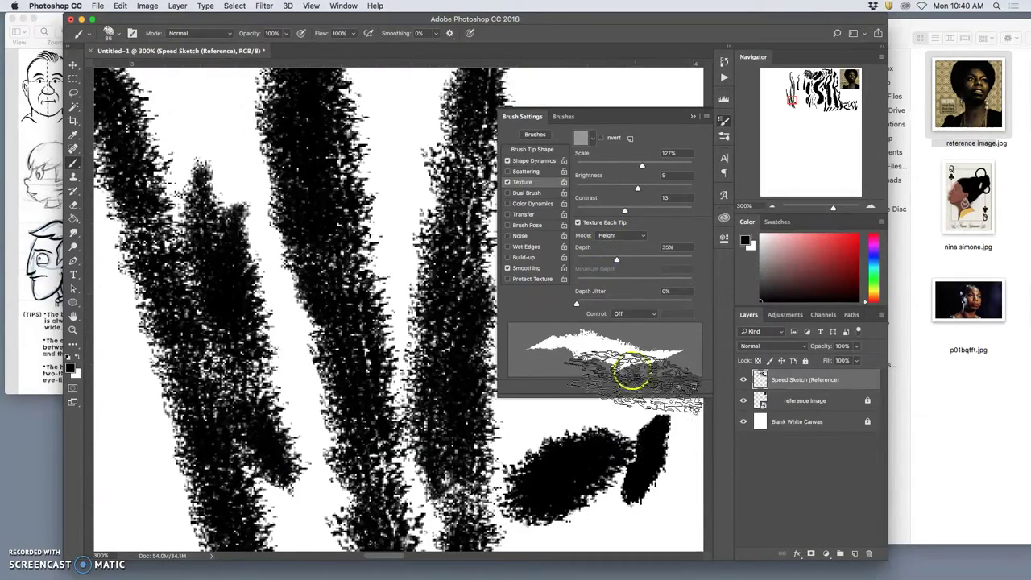
mouse_move(401, 92)
mouse_down()
mouse_move(395, 235)
mouse_move(399, 161)
mouse_up()
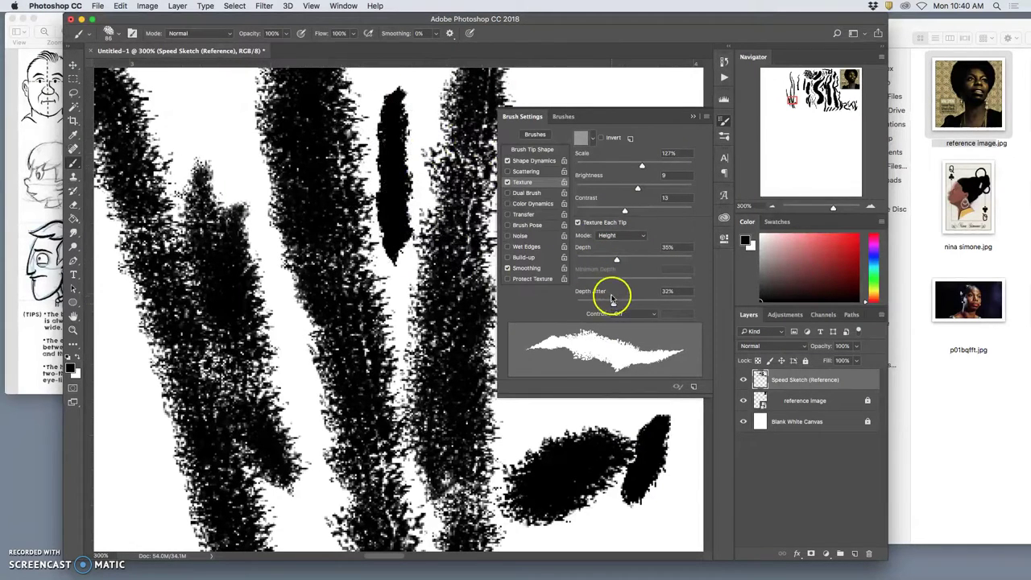
drag(603, 304, 594, 304)
mouse_move(211, 102)
mouse_down()
mouse_move(207, 126)
mouse_move(266, 240)
mouse_move(282, 305)
mouse_up()
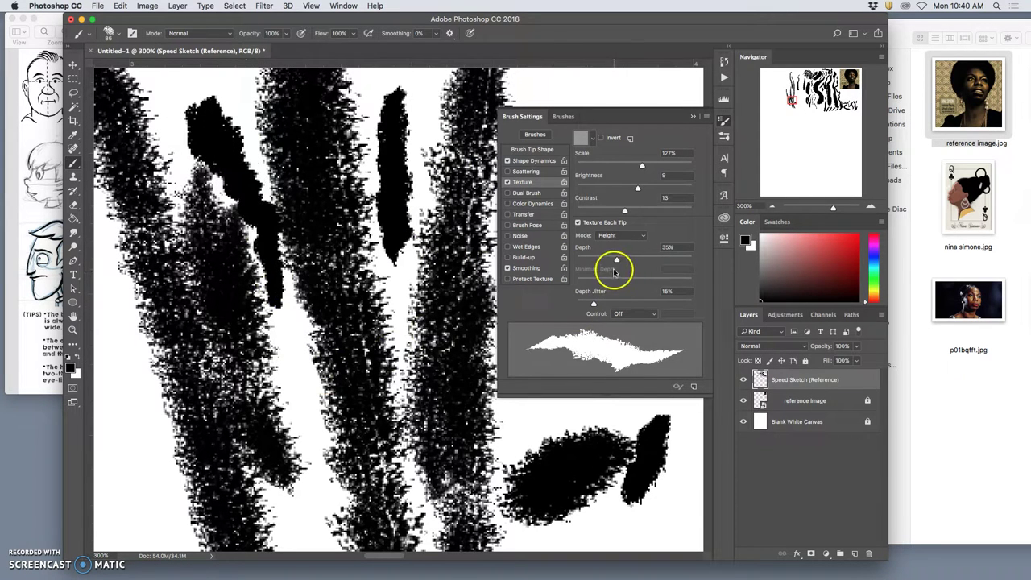
Step: Set the texture Scale to 164%, Brightness to 2, Contrast to -6 and Depth to 55%, and paint test strokes
drag(639, 256, 641, 257)
drag(638, 187, 636, 191)
drag(556, 74, 548, 99)
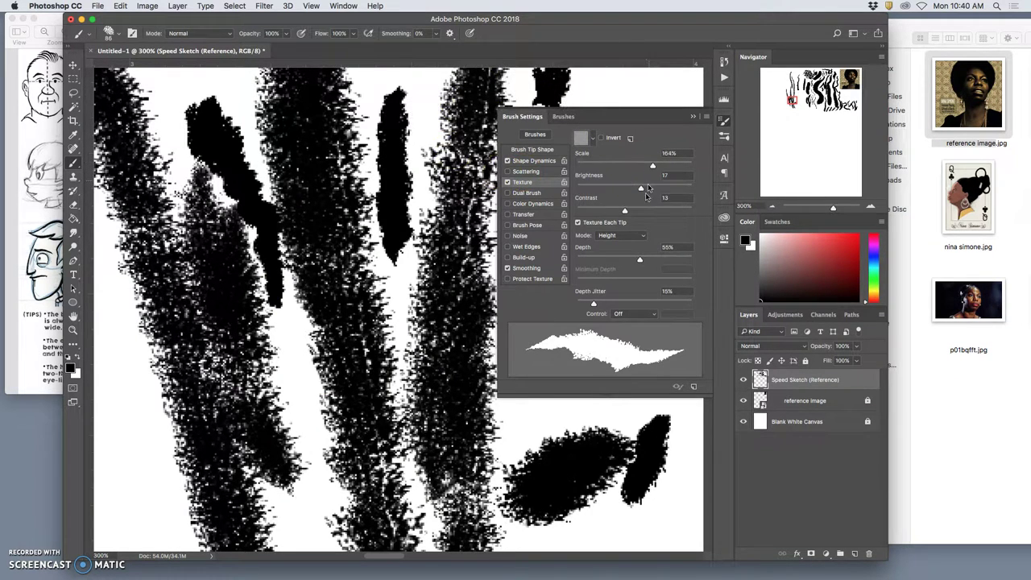
mouse_move(677, 415)
mouse_down()
mouse_move(673, 490)
mouse_move(645, 528)
mouse_move(580, 537)
mouse_move(572, 445)
mouse_move(520, 443)
mouse_up()
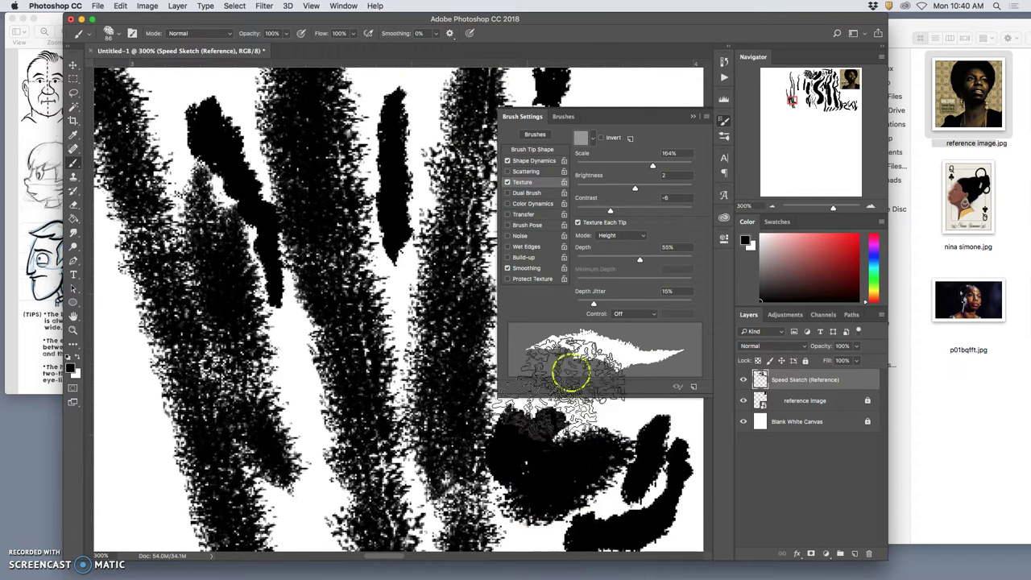
Step: Set the Depth Jitter control to Pen Pressure with Depth 59% and Depth Jitter 51%, and paint test strokes over the long ones
click(639, 315)
click(637, 287)
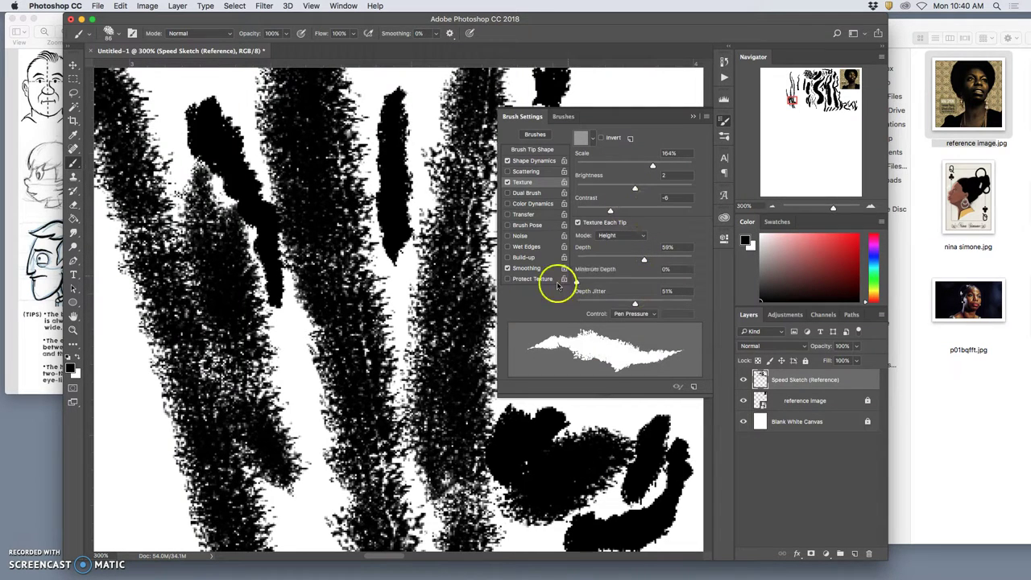
drag(143, 394, 149, 530)
drag(132, 347, 148, 386)
drag(121, 300, 212, 492)
drag(282, 352, 387, 482)
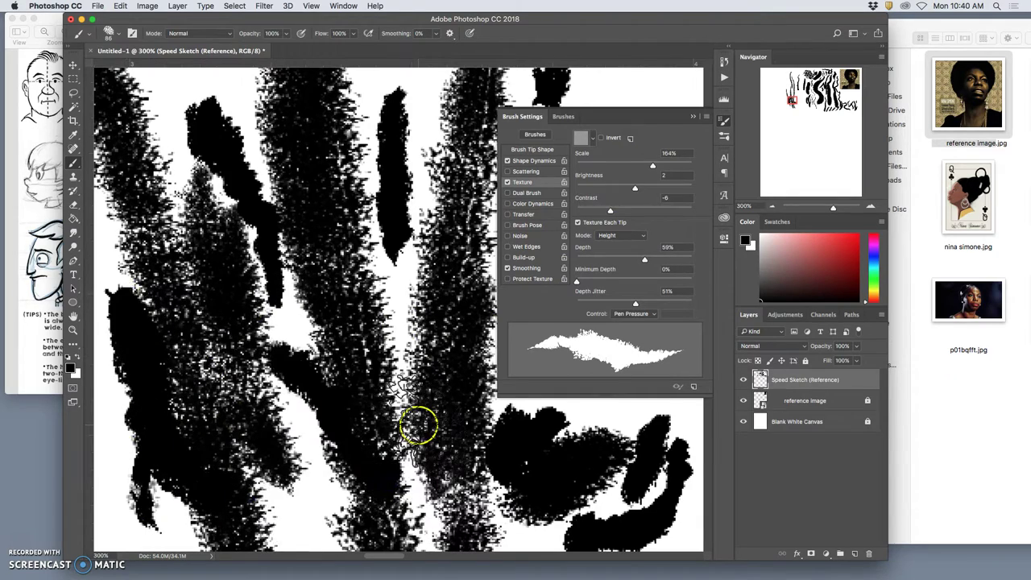
Step: Collapse the brush settings, lasso all the test strokes around the reference image, delete them and deselect
key(super+minus)
key(super+minus)
key(super+minus)
key(super+minus)
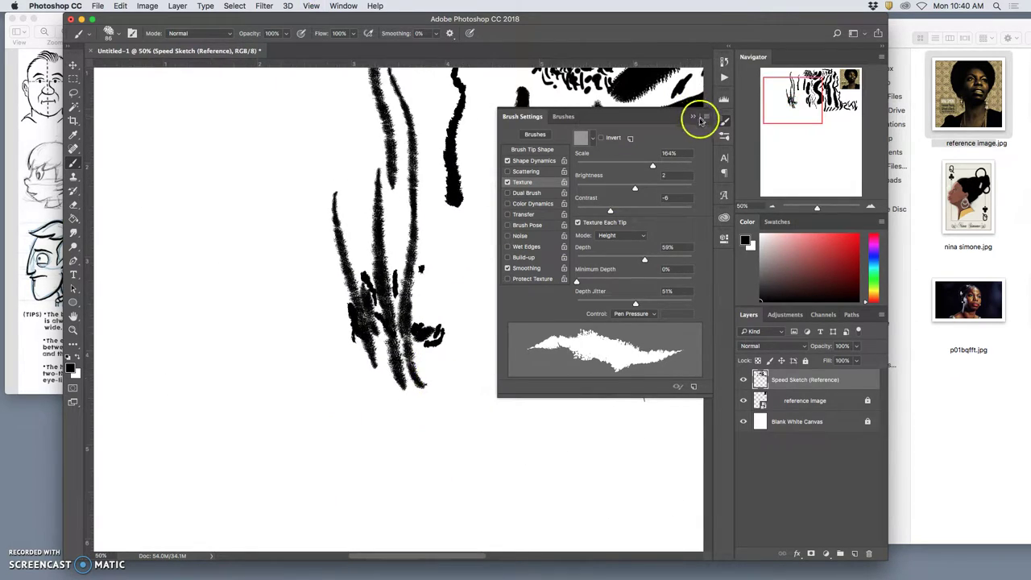
click(694, 117)
mouse_move(627, 153)
mouse_down()
mouse_move(486, 217)
mouse_move(448, 209)
mouse_up()
key(super+minus)
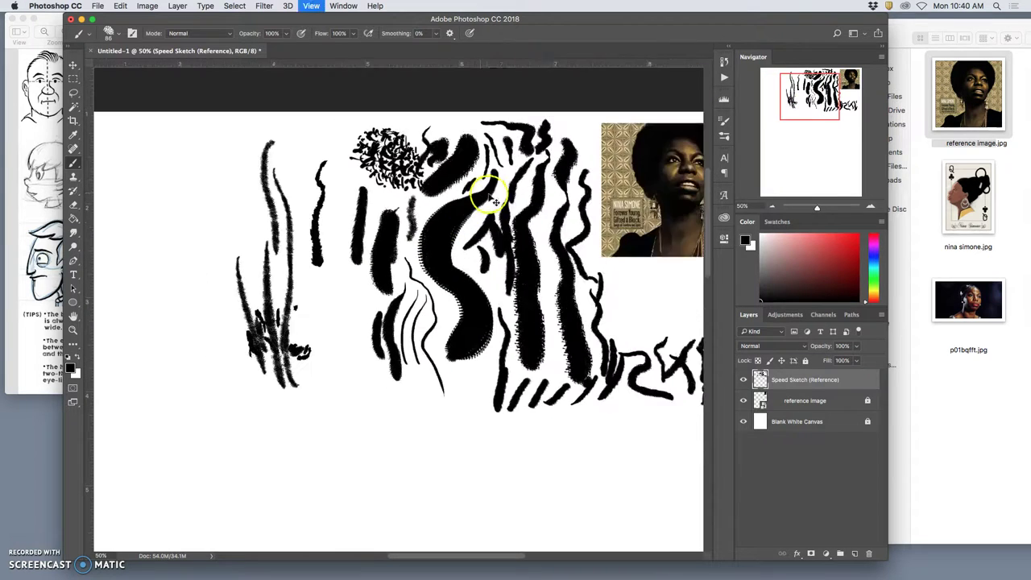
key(super+minus)
click(72, 95)
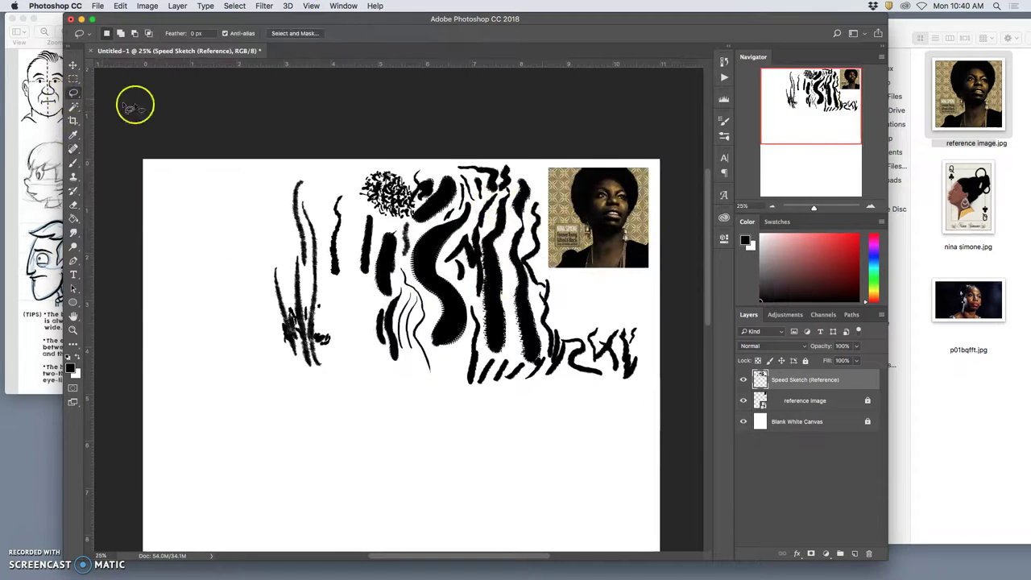
mouse_move(397, 156)
mouse_down()
mouse_move(243, 367)
mouse_move(469, 436)
mouse_move(722, 388)
mouse_move(601, 279)
mouse_up()
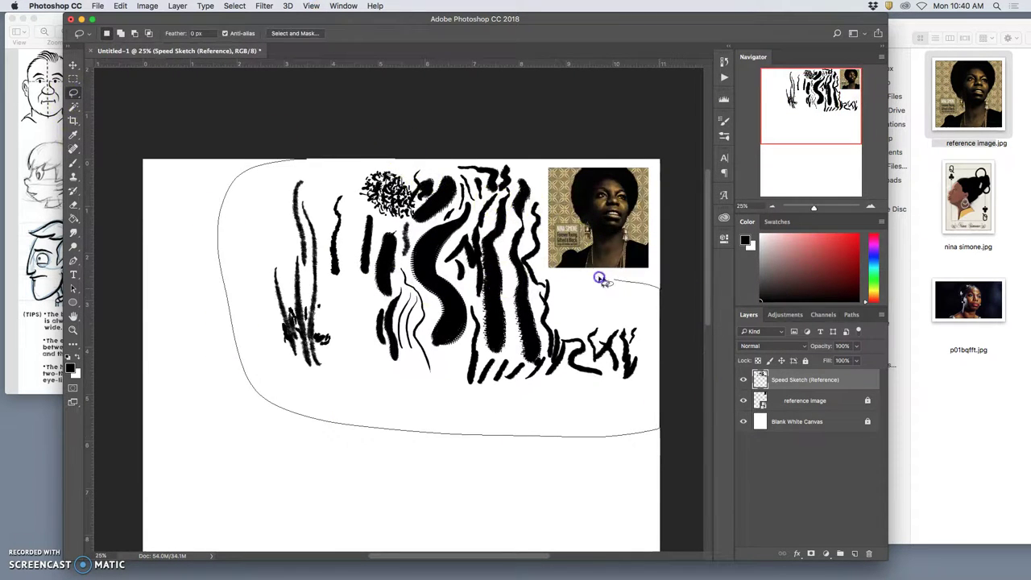
drag(325, 135, 330, 134)
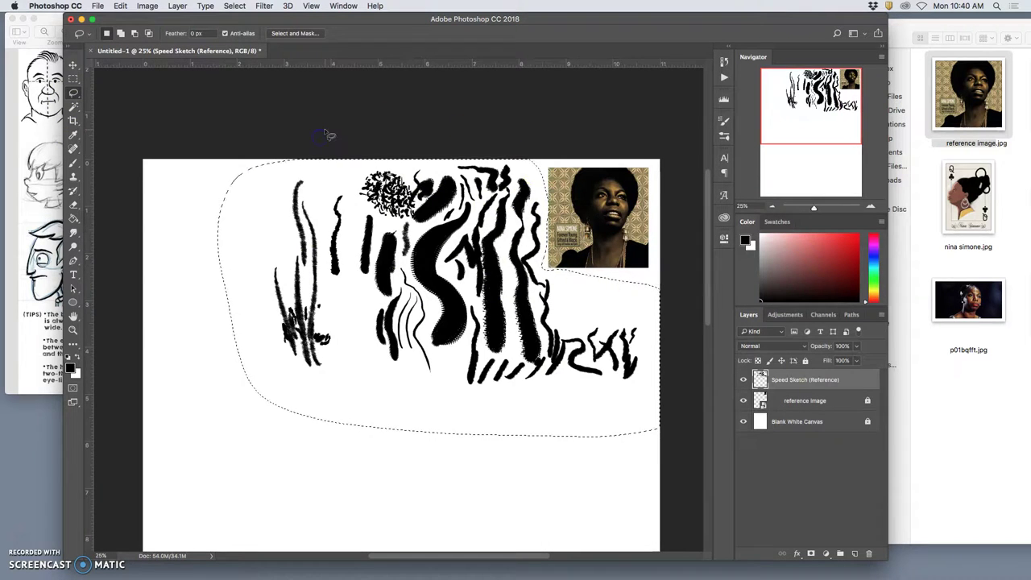
key(Delete)
key(super+d)
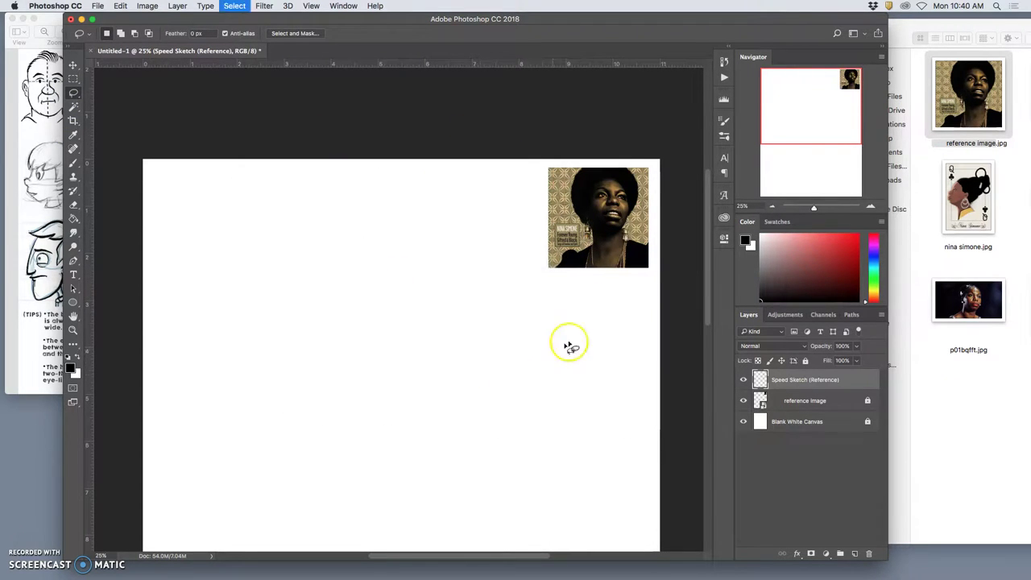
Step: Try the finished brush with loose wavy lines and a large curved outline on the cleared canvas
click(73, 162)
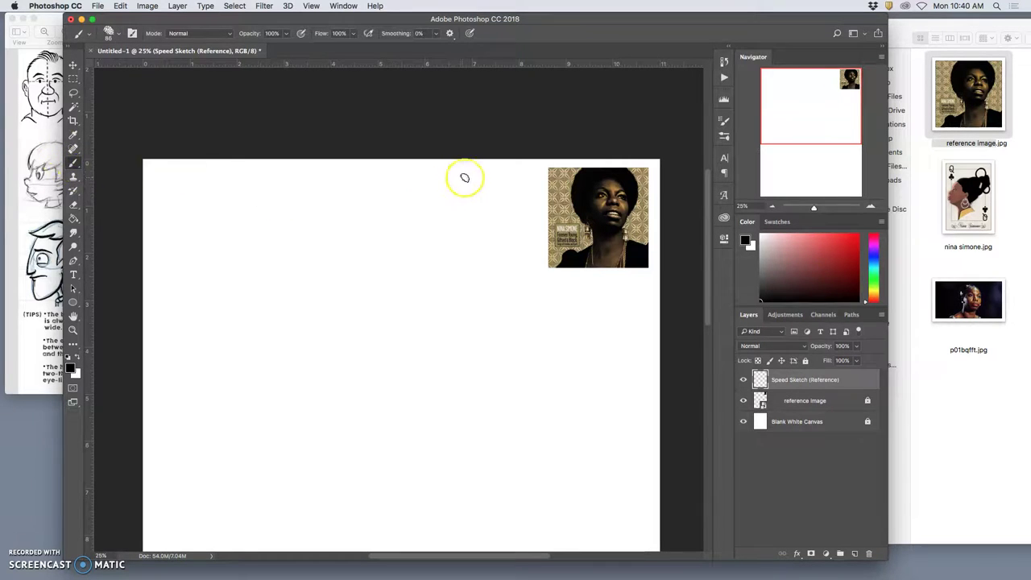
drag(485, 206, 486, 295)
drag(492, 308, 517, 372)
mouse_move(423, 219)
mouse_down()
mouse_move(449, 292)
mouse_move(336, 435)
mouse_move(330, 327)
mouse_up()
mouse_move(370, 287)
mouse_down()
mouse_move(380, 352)
mouse_move(341, 340)
mouse_move(336, 230)
mouse_move(373, 233)
mouse_move(448, 382)
mouse_move(475, 347)
mouse_move(491, 437)
mouse_up()
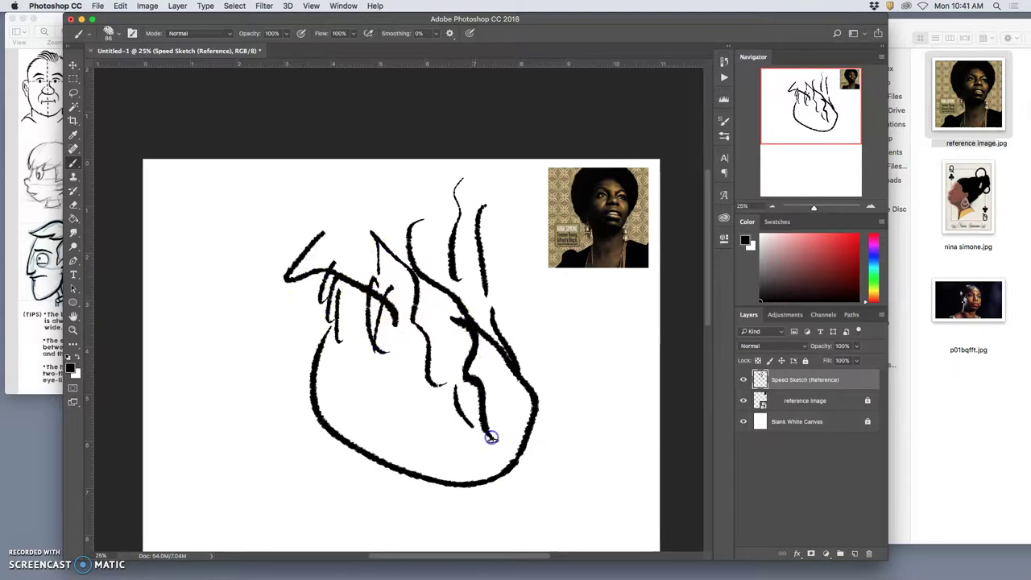
Step: Undo all the freehand brush lines until the sketch layer is blank
key(super+alt+z)
key(super+alt+z)
key(super+alt+z)
key(super+alt+z)
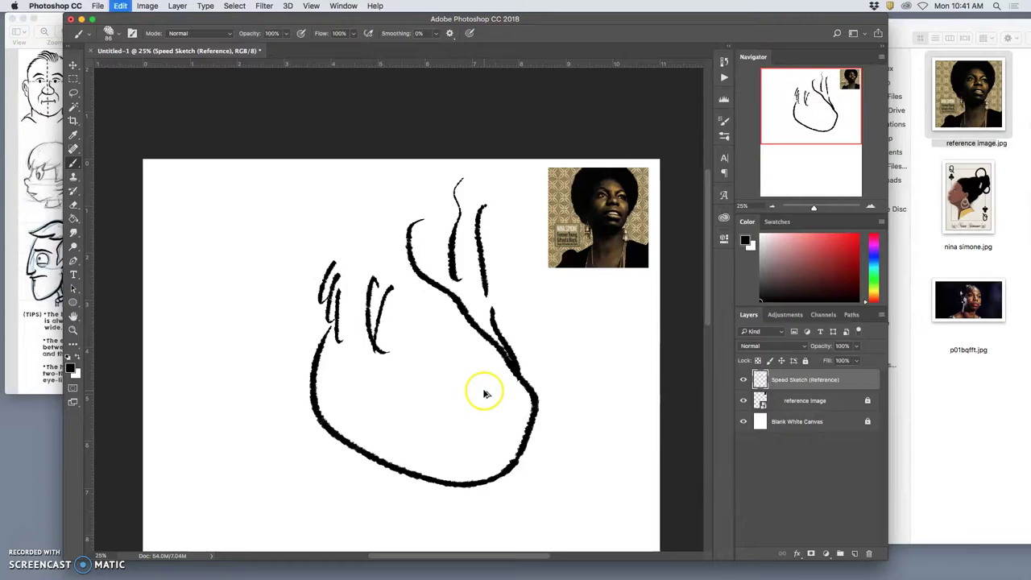
key(super+alt+z)
key(super+alt+z)
key(super+alt+z)
key(super+alt+z)
key(super+alt+z)
key(super+alt+z)
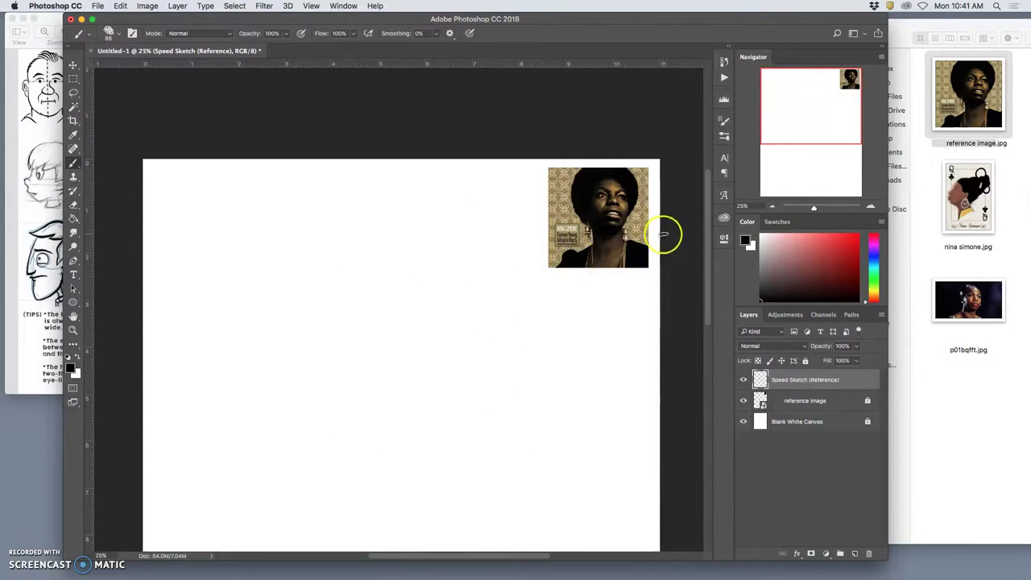
Step: Frame the reference portrait up close and choose a bright teal green as the foreground color
key(super+plus)
key(super+plus)
key(super+plus)
drag(623, 145, 186, 379)
drag(452, 191, 577, 149)
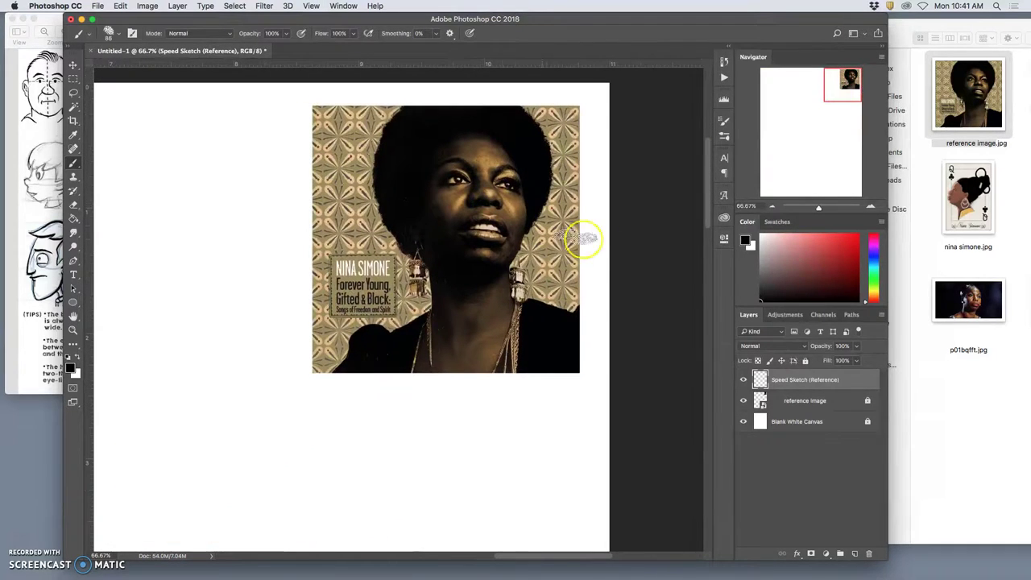
click(874, 270)
click(811, 272)
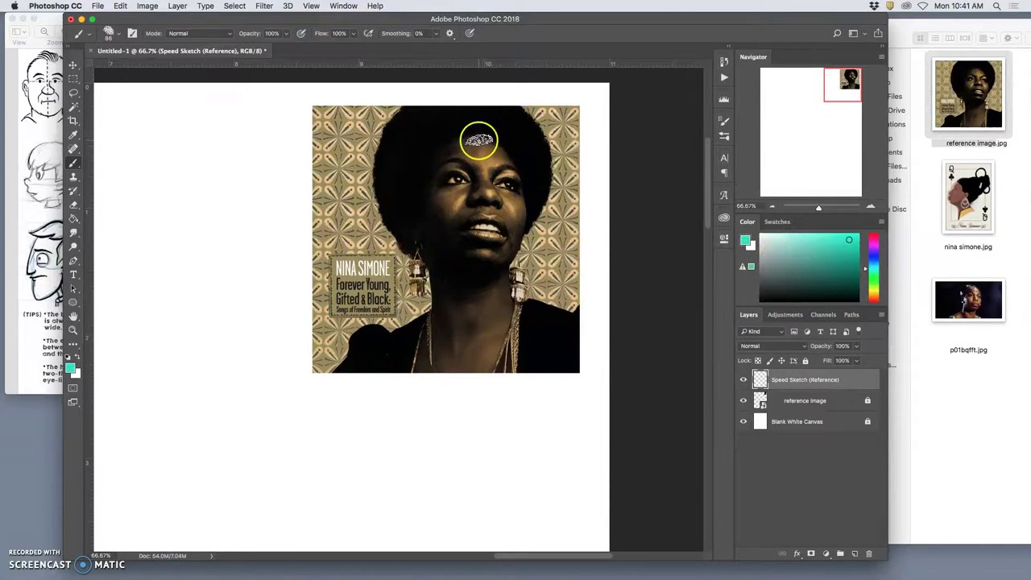
Step: Set the brush size to 35 px and sketch the face's center line, hairline, cranium oval, eye line and jaw over the portrait
click(110, 34)
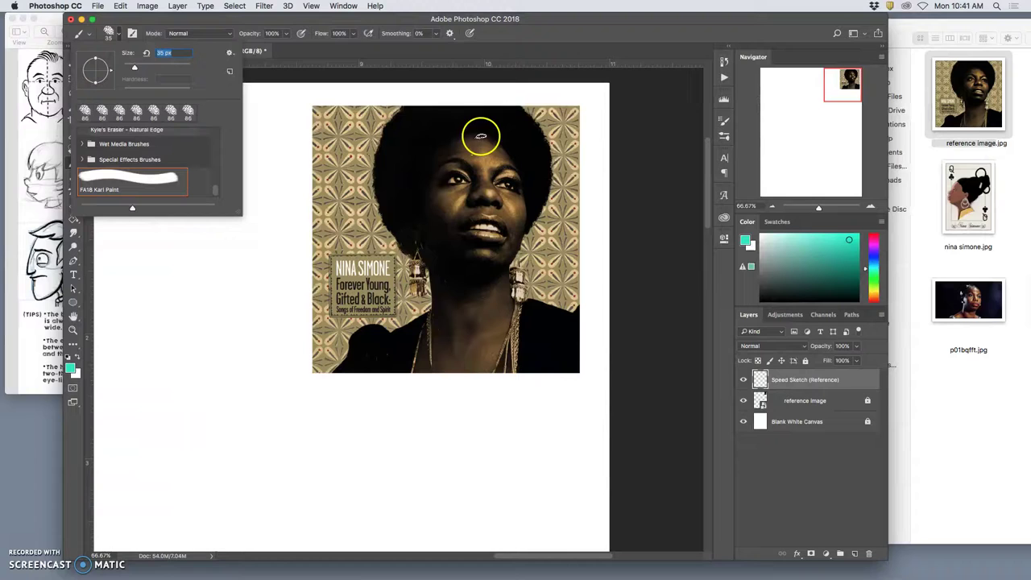
drag(479, 141, 492, 194)
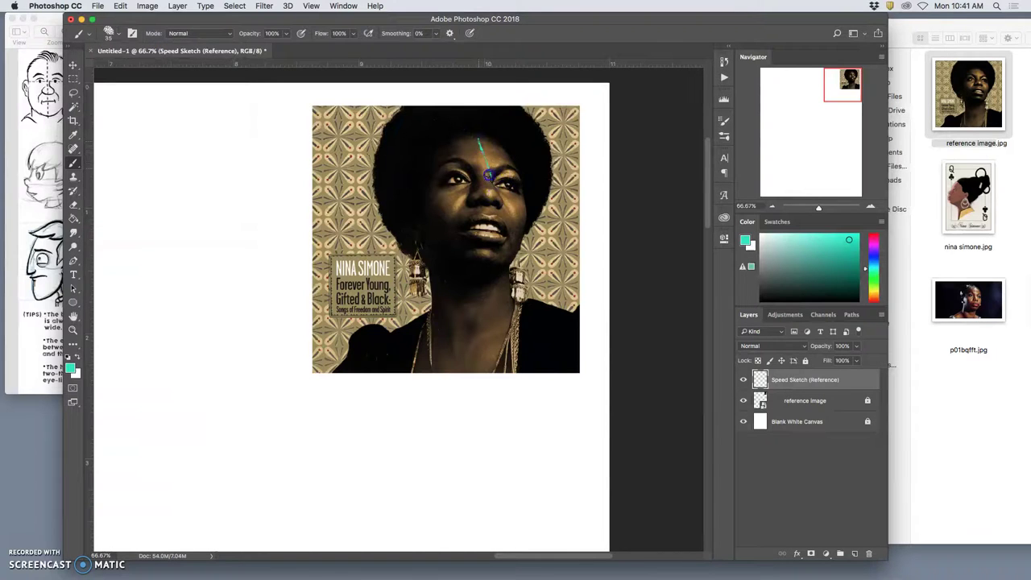
mouse_move(484, 134)
mouse_down()
mouse_move(442, 149)
mouse_move(426, 178)
mouse_up()
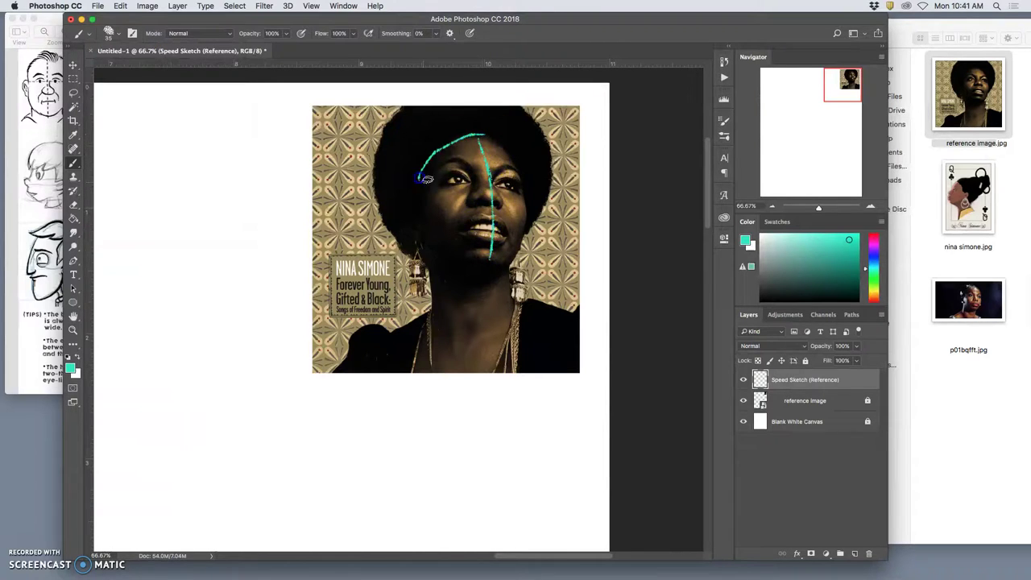
mouse_move(516, 157)
mouse_down()
mouse_move(435, 131)
mouse_move(396, 205)
mouse_move(501, 177)
mouse_move(526, 190)
mouse_move(422, 235)
mouse_up()
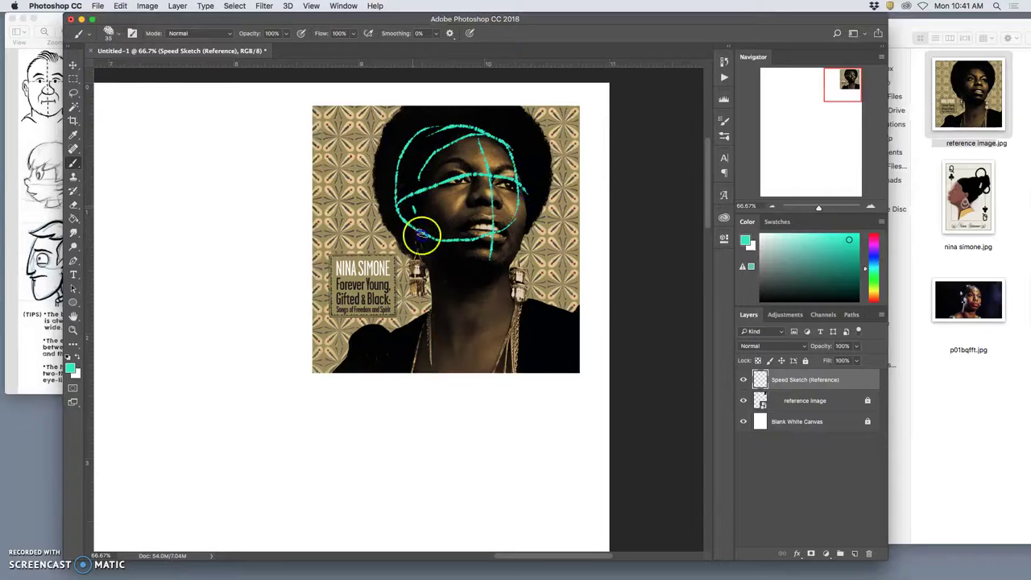
drag(520, 188, 520, 258)
Step: Sketch both eyes, the nose and the parted lips over the portrait's features
click(445, 189)
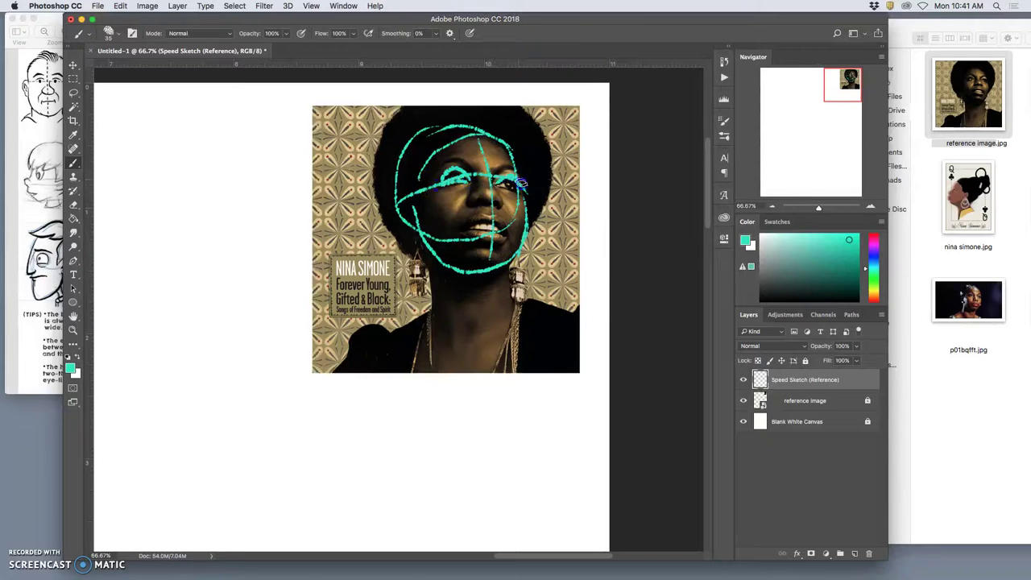
click(467, 207)
drag(461, 184, 467, 205)
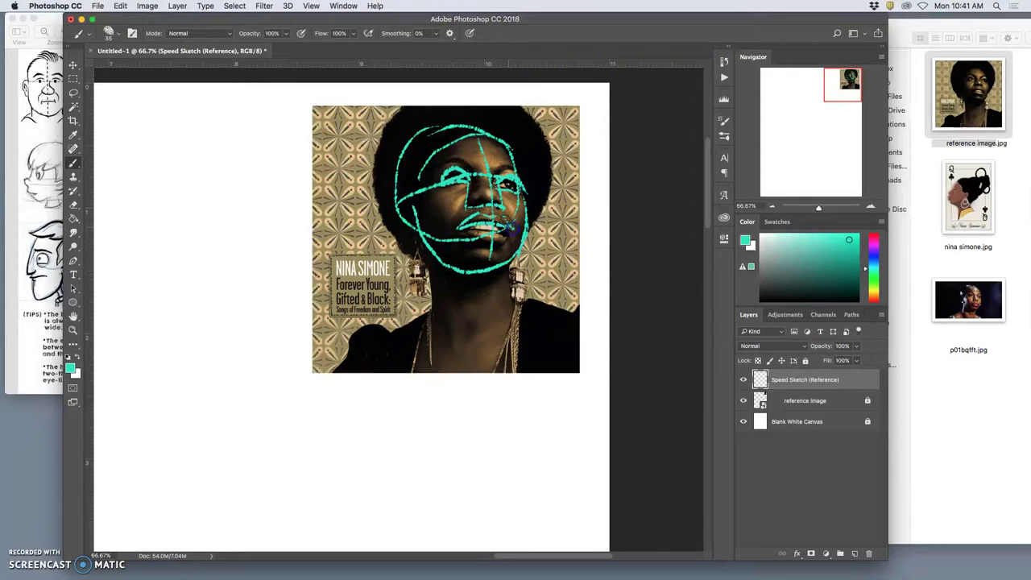
drag(468, 236, 504, 234)
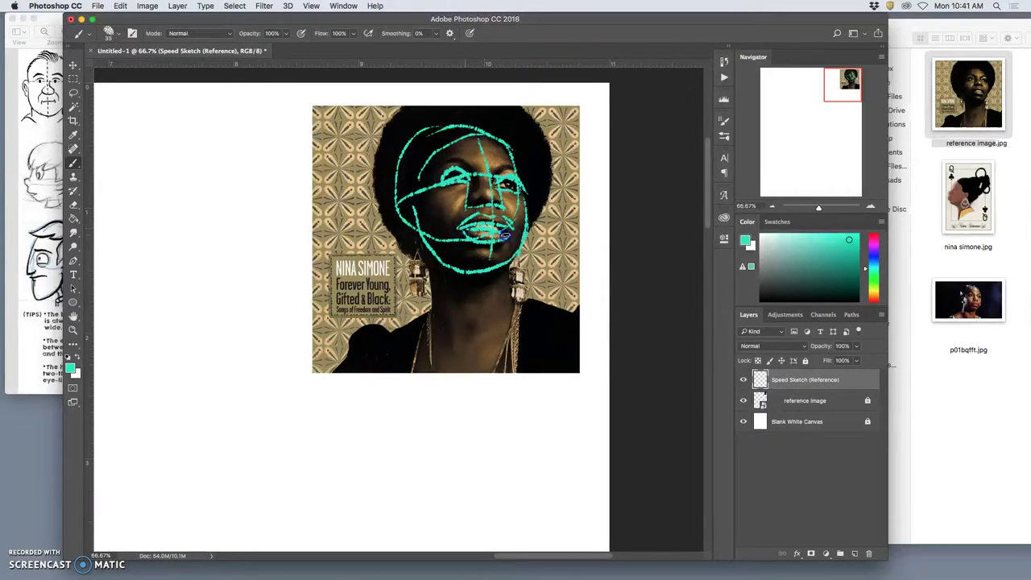
Step: Outline the large rounded hair, draw the neck, shoulders and earrings, and extend the center line up through the hair
mouse_move(403, 256)
mouse_down()
mouse_move(372, 228)
mouse_move(361, 146)
mouse_move(408, 90)
mouse_move(522, 107)
mouse_up()
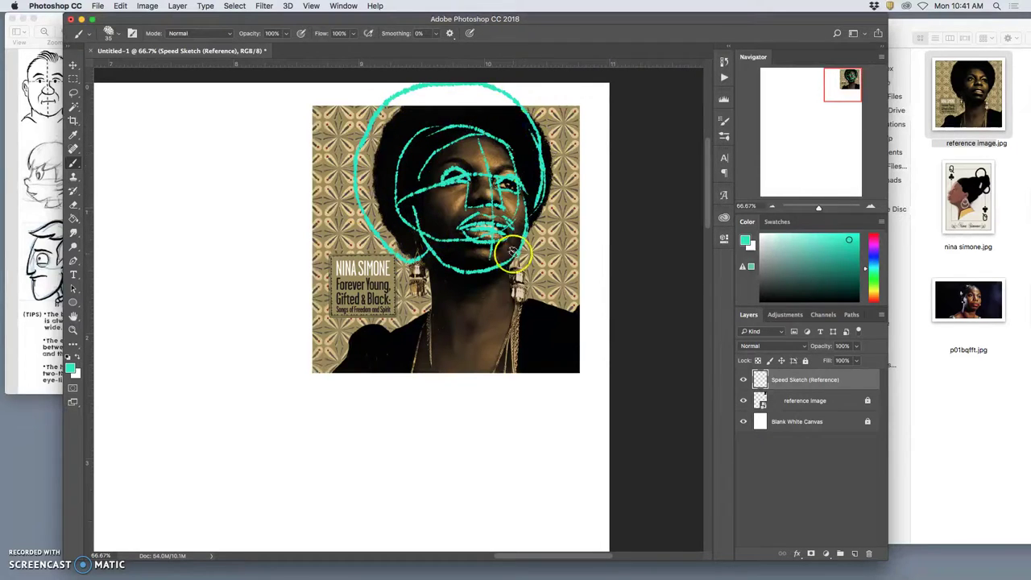
drag(427, 255, 440, 312)
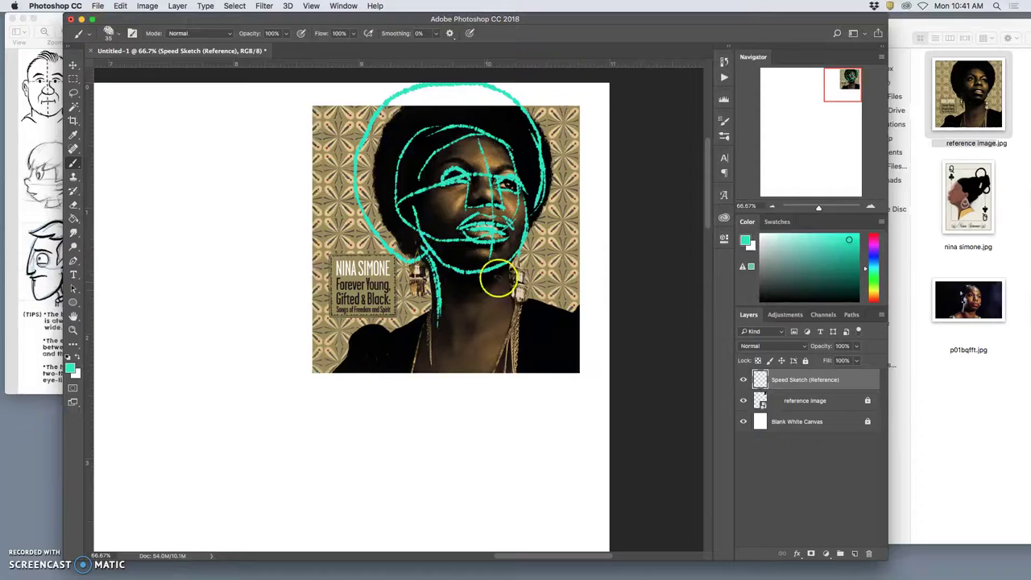
drag(378, 356, 479, 304)
drag(506, 303, 597, 322)
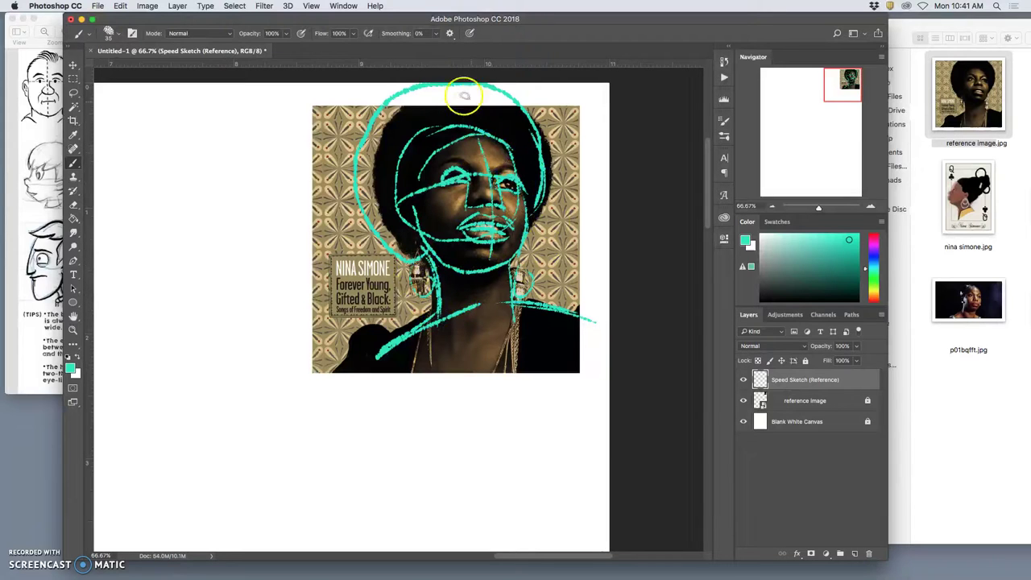
drag(460, 110, 482, 157)
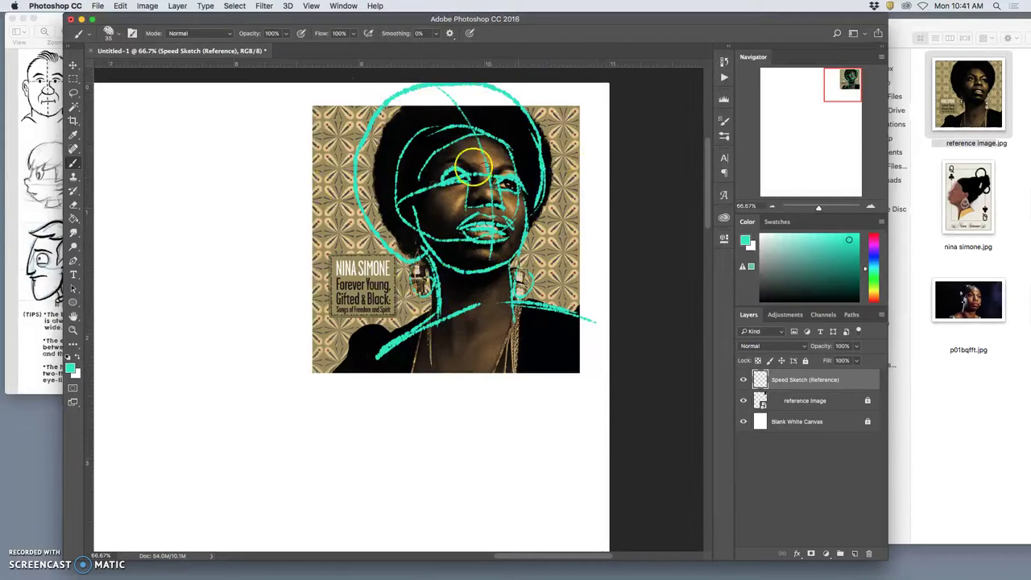
Step: Lasso the whole sketch, move it off the portrait onto the blank canvas beside it, and deselect it
key(super+minus)
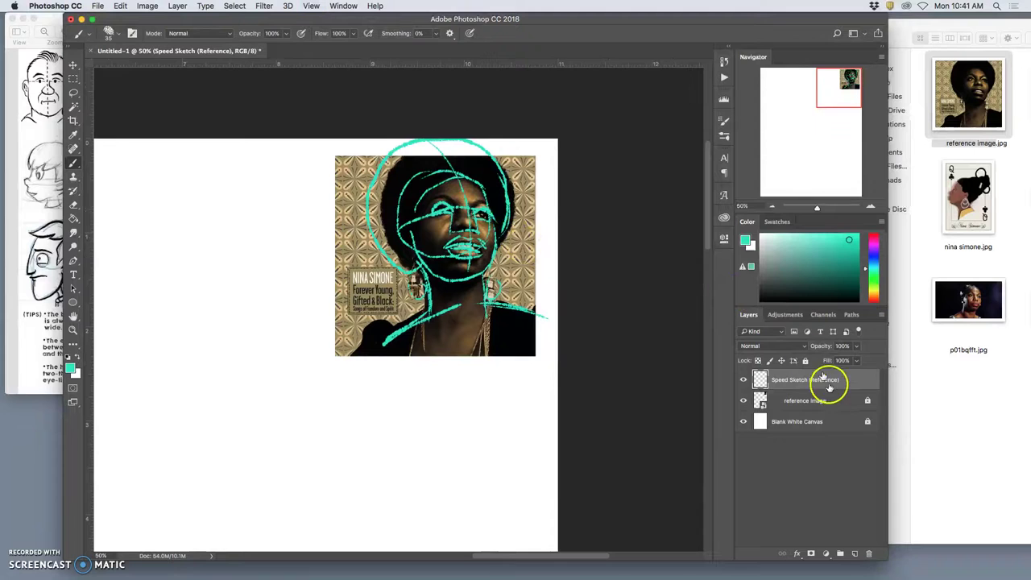
click(72, 94)
mouse_move(342, 108)
mouse_down()
mouse_move(610, 410)
mouse_move(490, 138)
mouse_up()
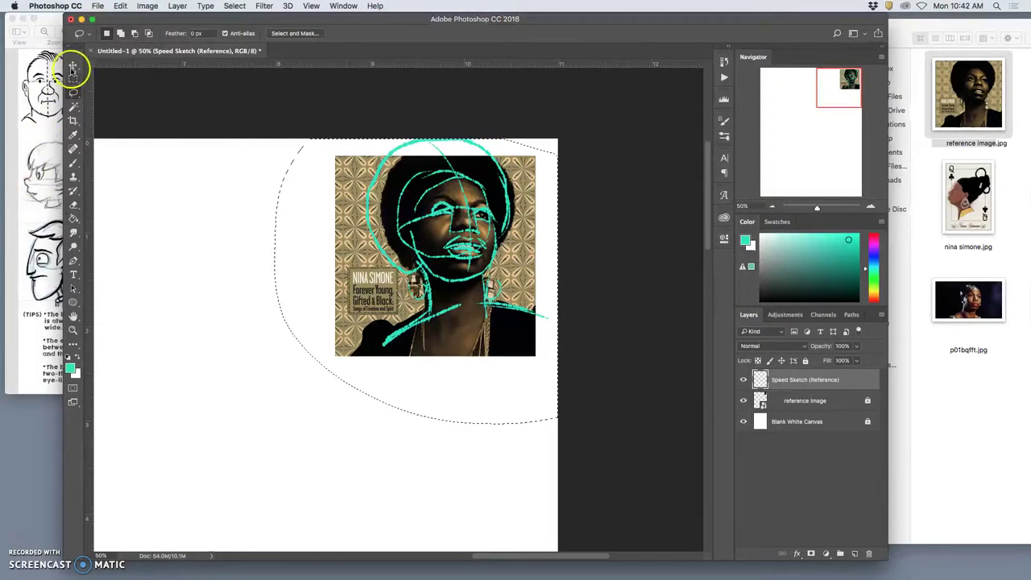
click(72, 66)
drag(392, 231, 186, 391)
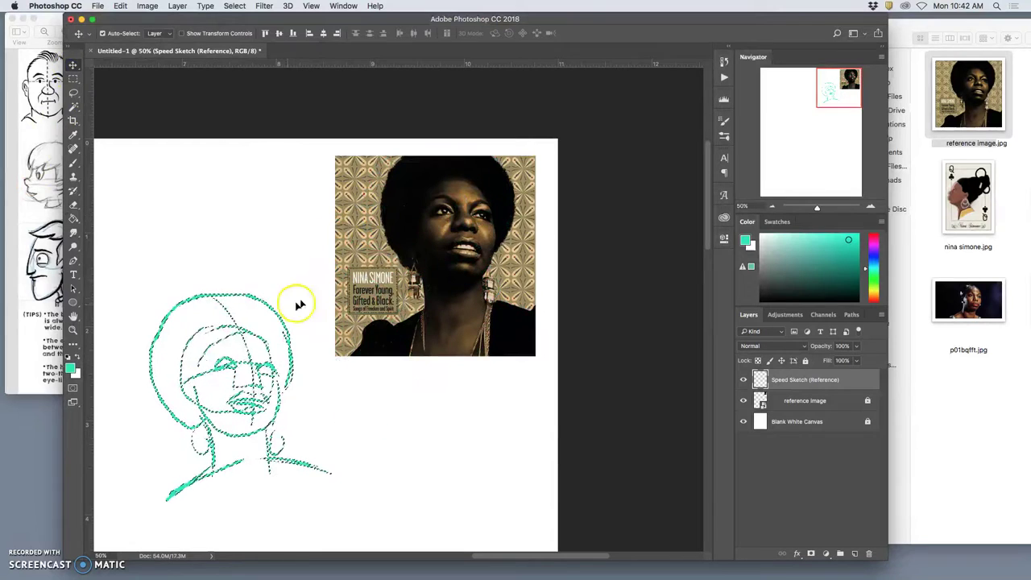
key(super+minus)
key(super+minus)
key(super+minus)
drag(469, 205, 467, 201)
click(217, 171)
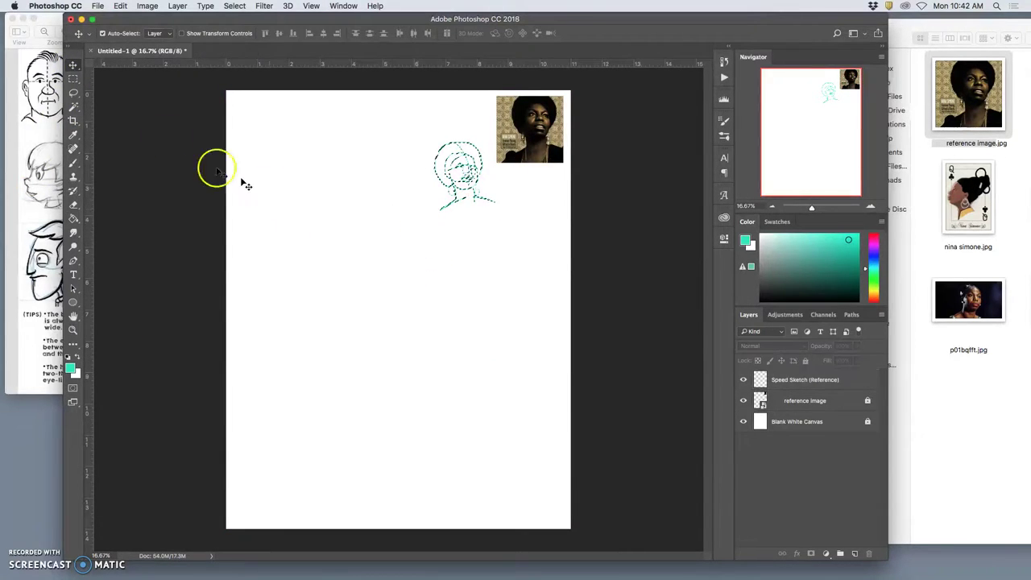
key(super+d)
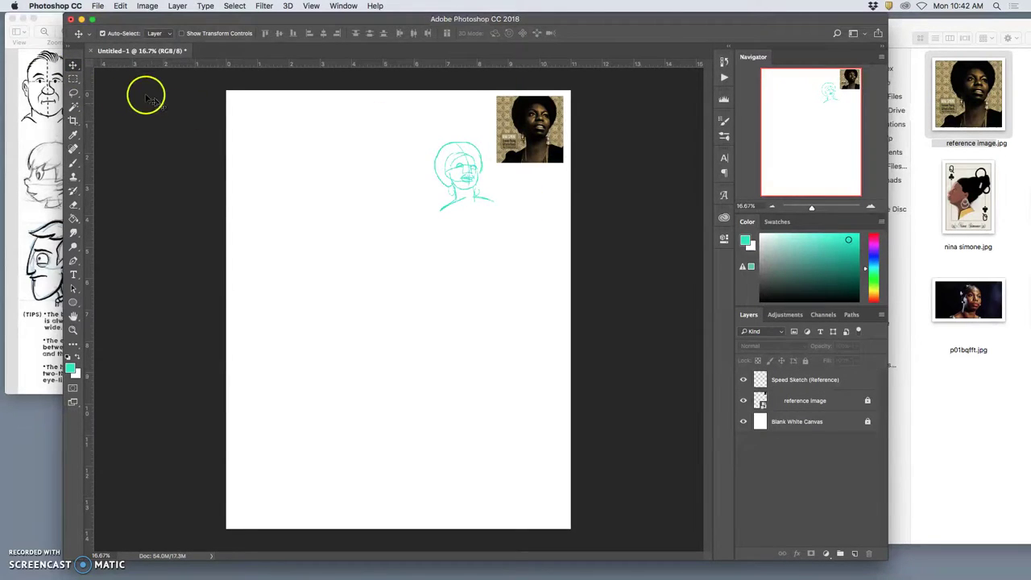
Step: Marquee-select the small sketch on the Speed Sketch (Reference) layer, scale it to about 392% by 410%, and position it mid-page
click(73, 78)
mouse_move(378, 127)
mouse_down()
mouse_move(529, 237)
mouse_move(527, 249)
mouse_up()
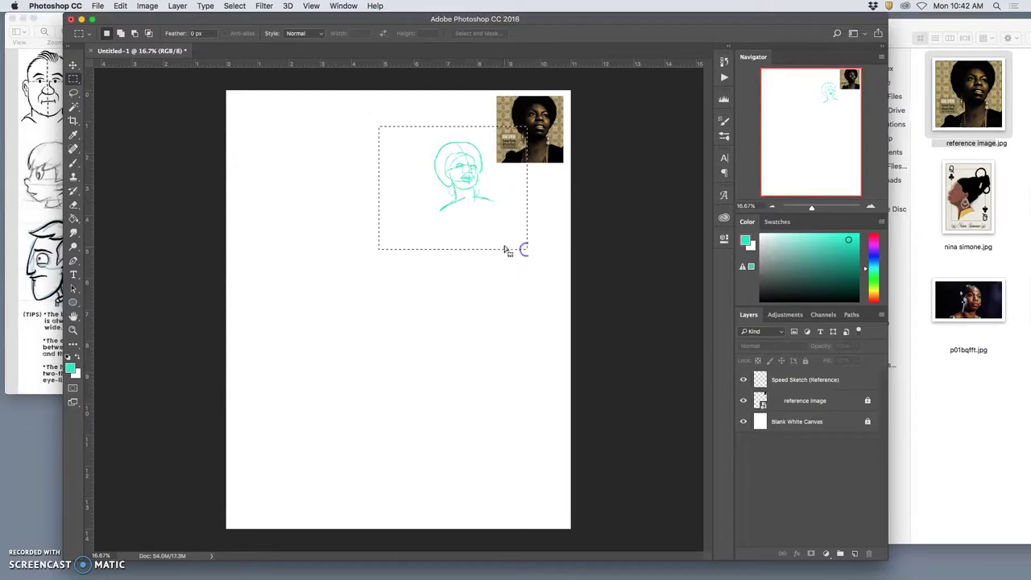
click(783, 378)
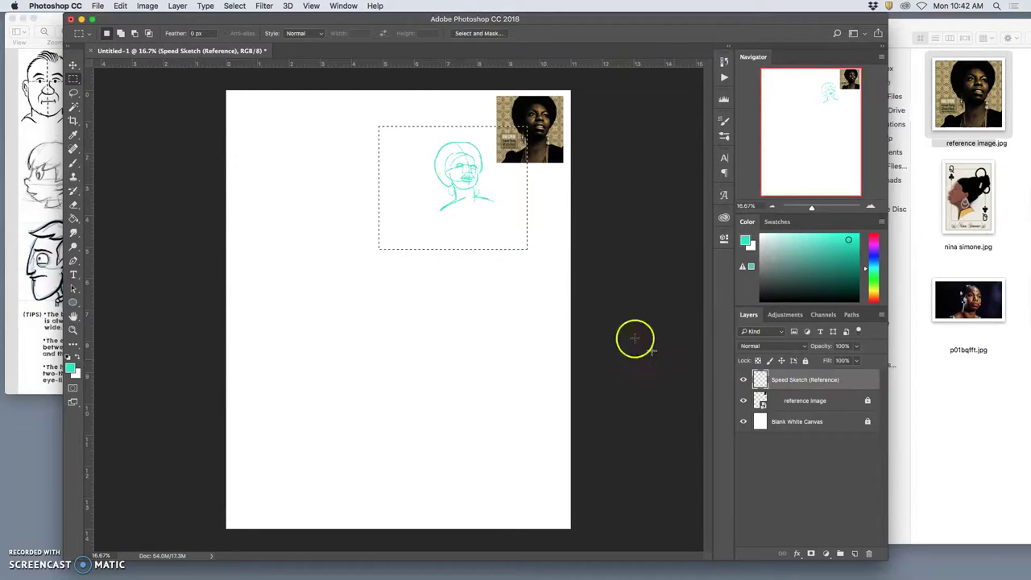
key(ctrl+t)
mouse_move(377, 251)
mouse_down()
mouse_move(189, 511)
mouse_move(95, 487)
mouse_up()
drag(526, 486, 649, 576)
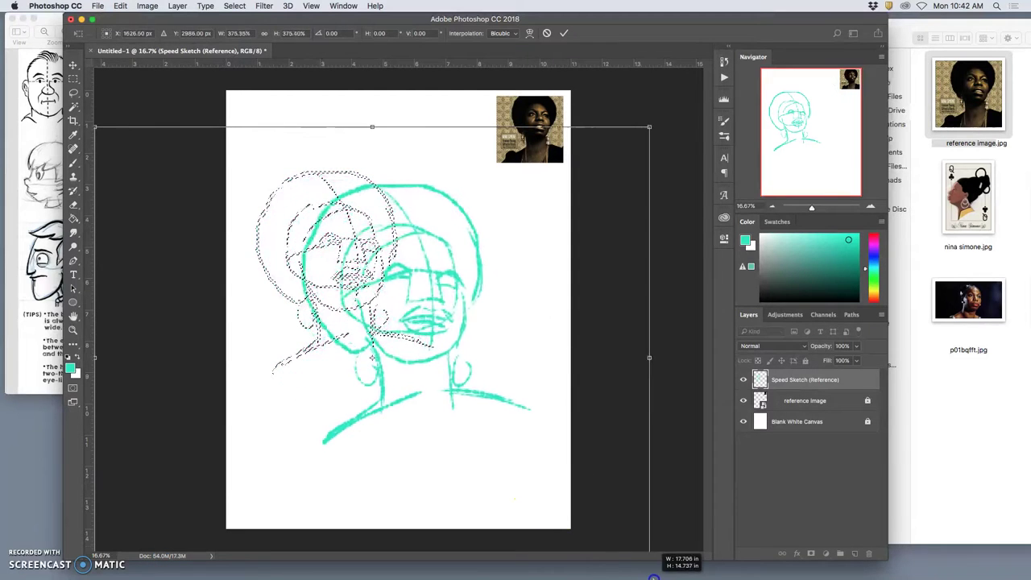
drag(367, 126, 360, 84)
mouse_move(650, 335)
mouse_down()
mouse_move(680, 323)
mouse_move(674, 335)
mouse_up()
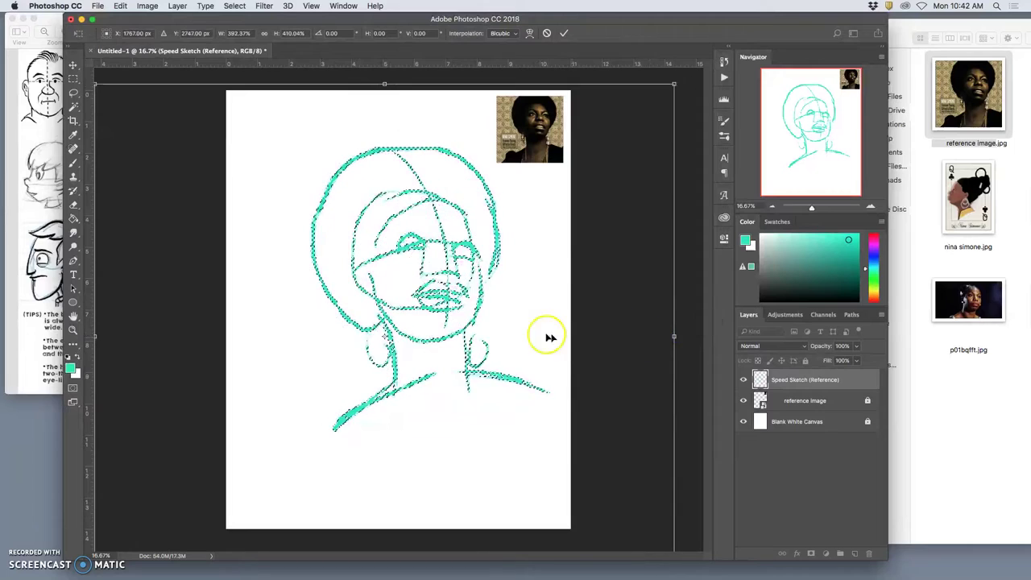
mouse_move(426, 283)
mouse_down()
mouse_move(391, 305)
mouse_move(382, 285)
mouse_up()
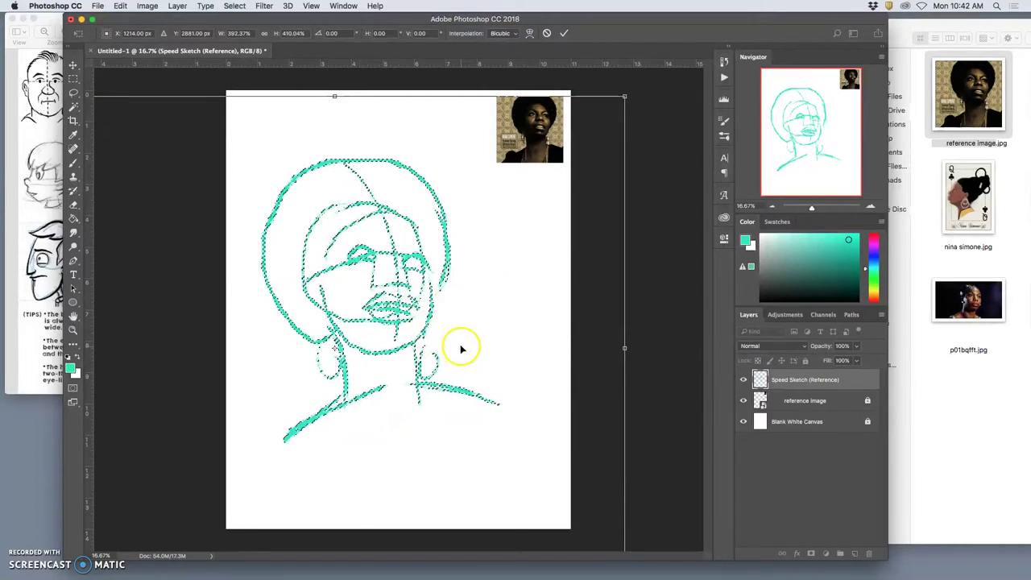
key(Return)
Step: Consult the head design sheet and examine the edge quality of the enlarged sketch's strokes at up to 400% magnification
click(40, 209)
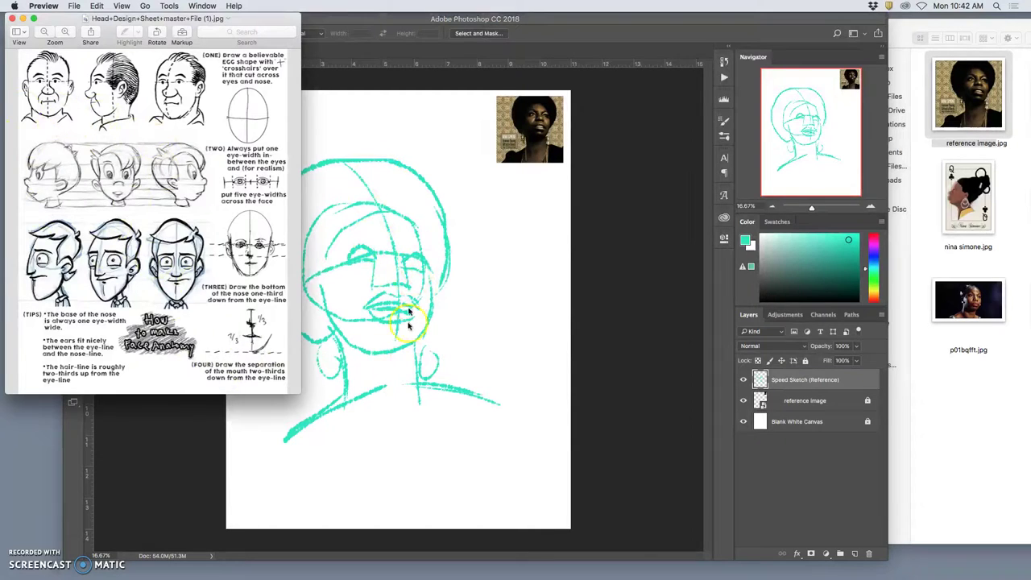
click(511, 334)
key(super+equal)
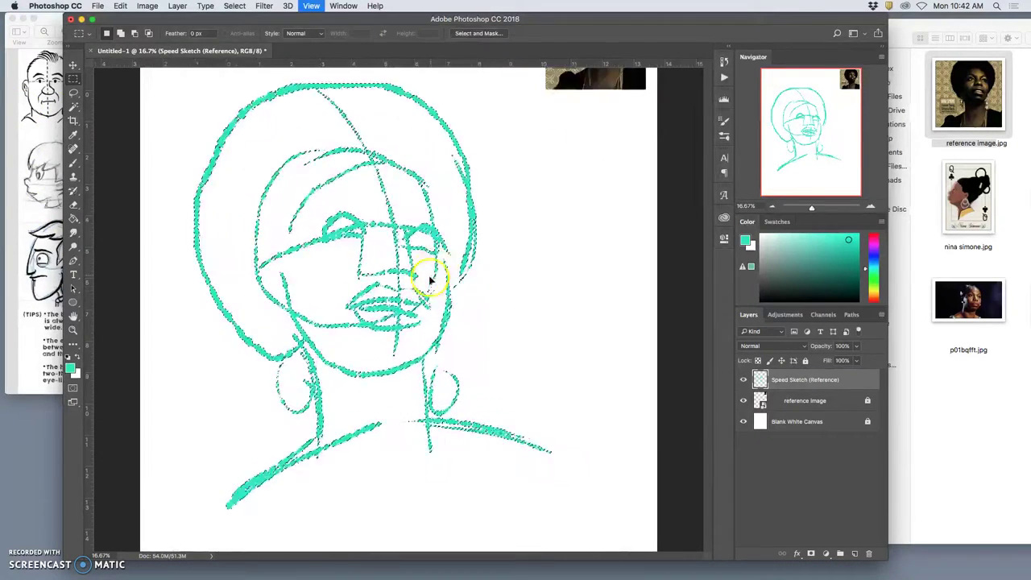
key(super+equal)
key(super+equal)
key(super+equal)
key(super+equal)
key(super+equal)
key(super+equal)
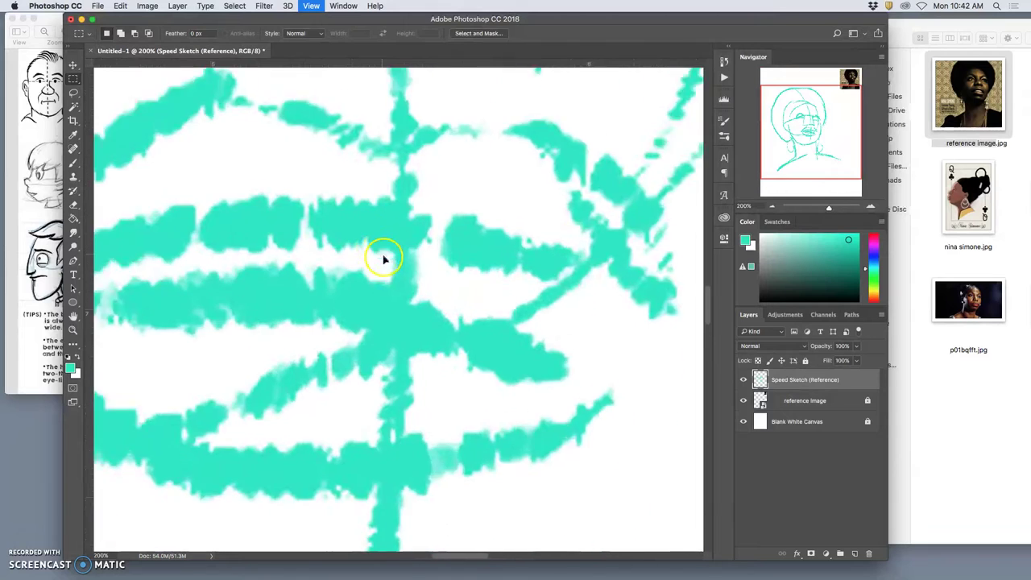
key(super+equal)
key(super+equal)
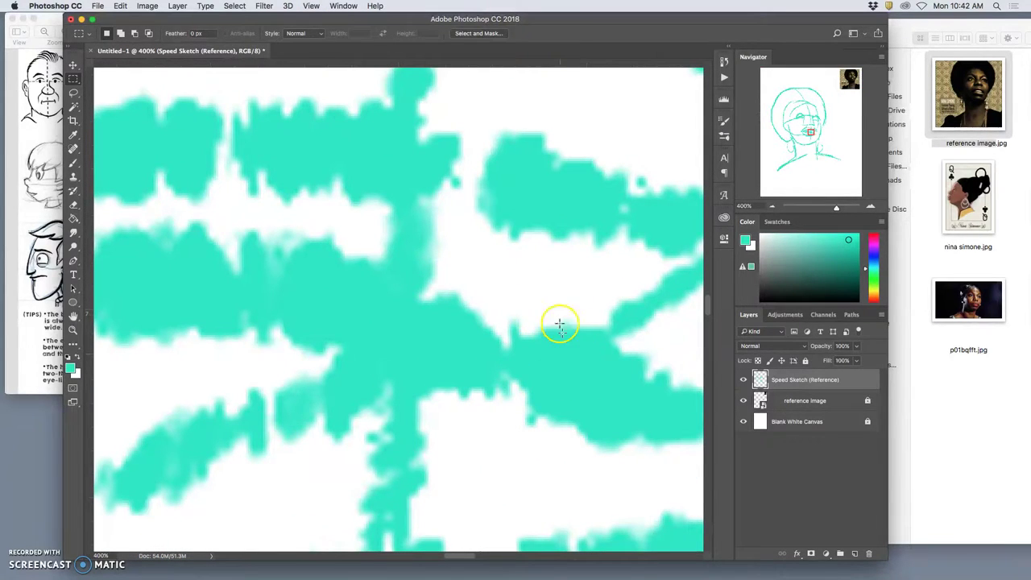
key(super+minus)
key(super+minus)
key(super+minus)
key(super+minus)
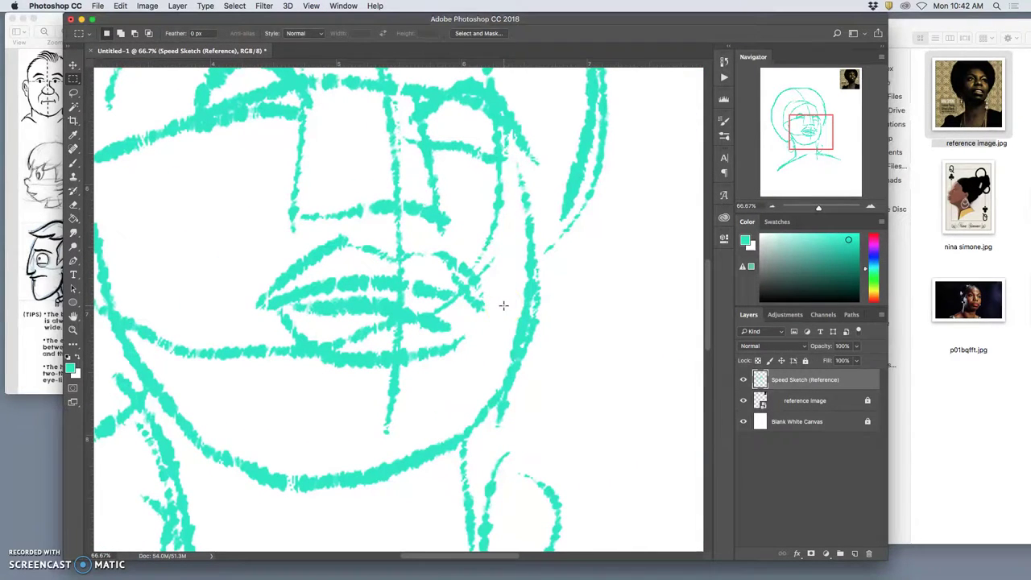
key(super+minus)
key(super+minus)
key(super+minus)
key(super+minus)
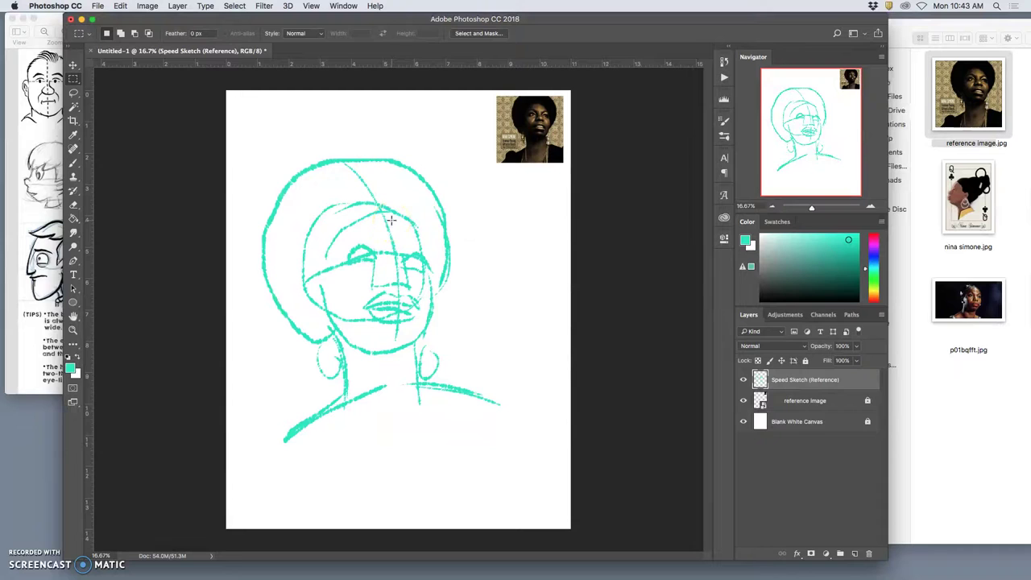
Step: Check the Speed Sketch (Reference) layer by hiding and showing it, and display the document's edit history
click(746, 379)
click(746, 380)
click(725, 60)
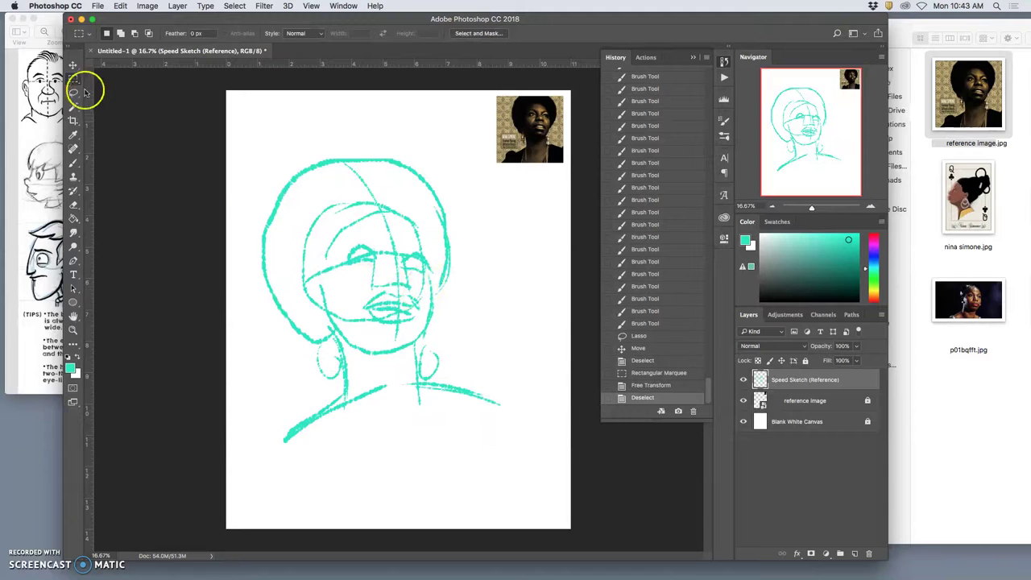
Step: Nudge the sketch slightly upward and enlarge it with Free Transform to fill more of the page
click(73, 64)
drag(376, 193, 374, 179)
key(super+t)
drag(496, 428, 547, 489)
key(Return)
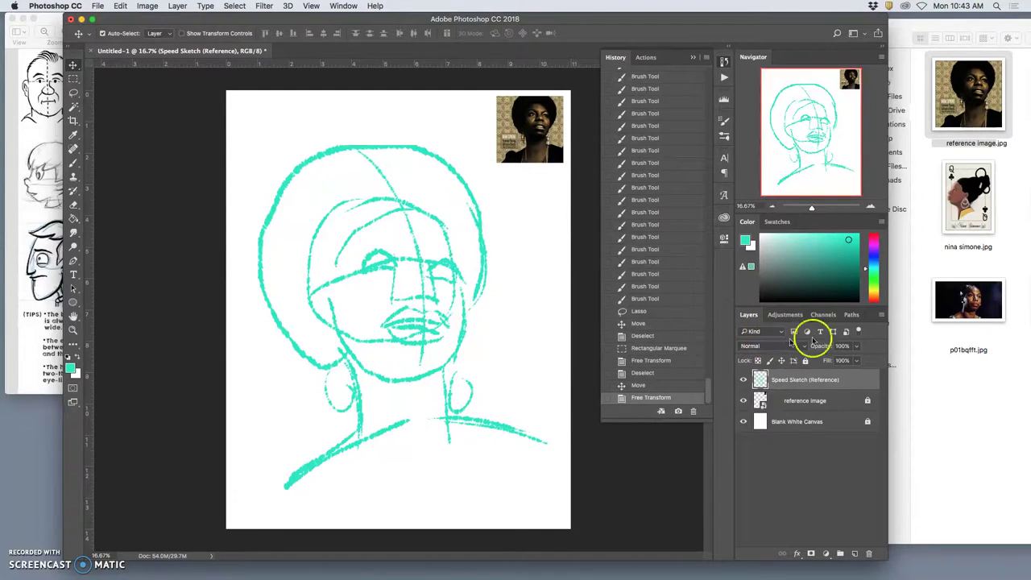
Step: Duplicate the Speed Sketch (Reference) layer, hide the original, and warp the copy to narrow the hair and face and lower the chin
key(super+j)
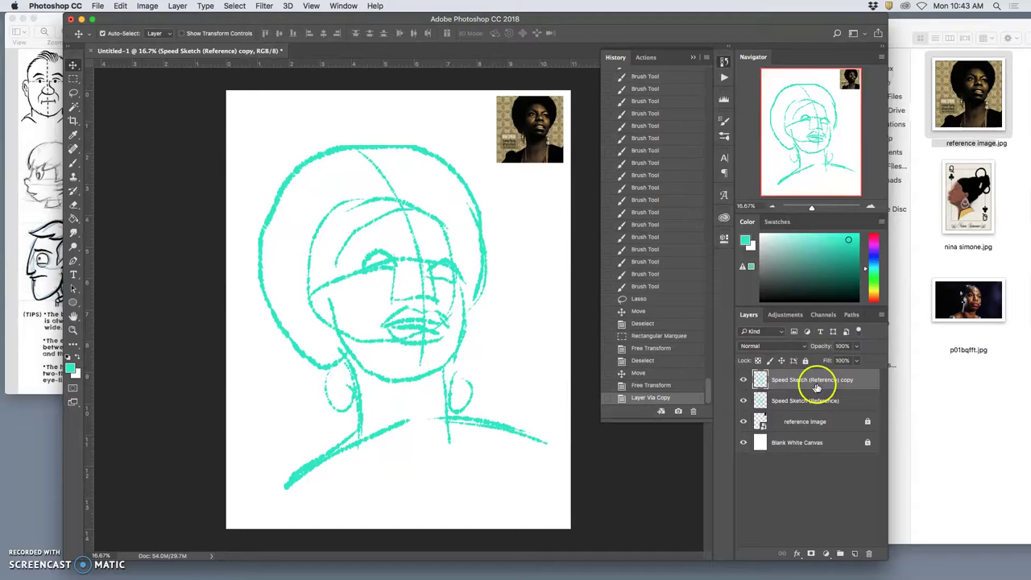
key(super+t)
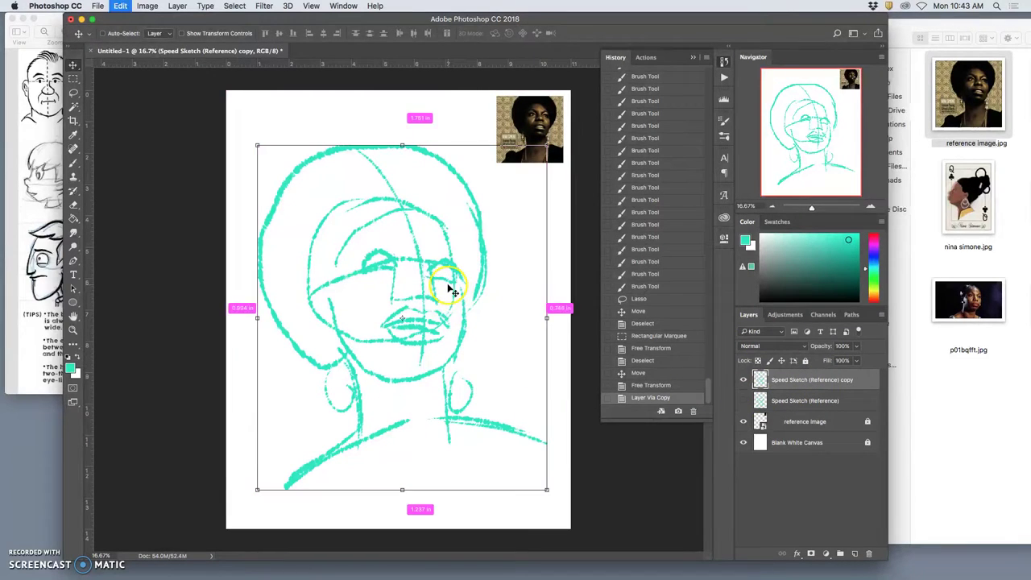
right_click(438, 284)
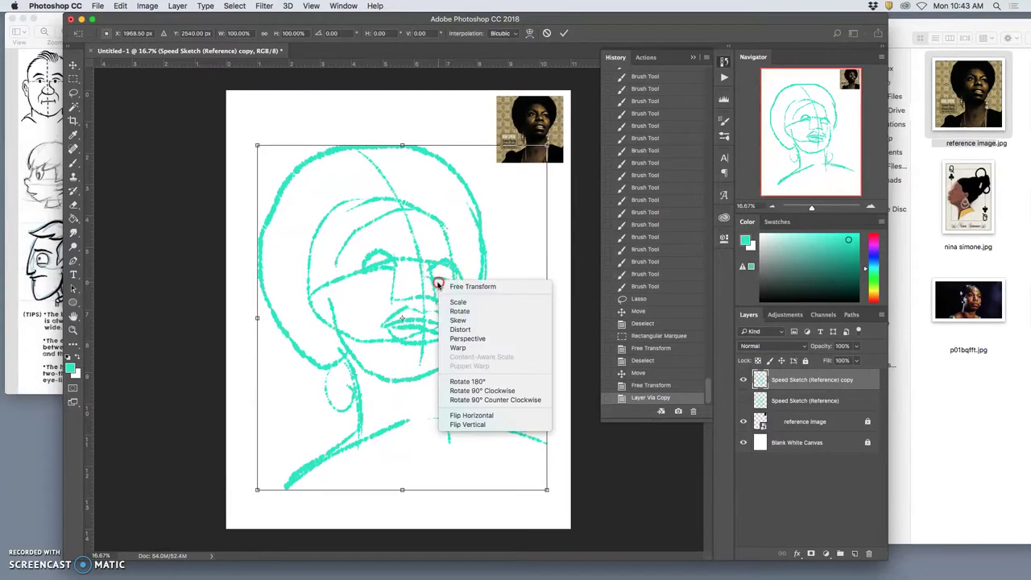
click(454, 346)
mouse_move(447, 271)
mouse_down()
mouse_move(444, 260)
mouse_move(411, 270)
mouse_move(363, 261)
mouse_move(373, 239)
mouse_up()
drag(465, 245, 446, 224)
mouse_move(421, 321)
mouse_down()
mouse_move(429, 368)
mouse_move(406, 389)
mouse_up()
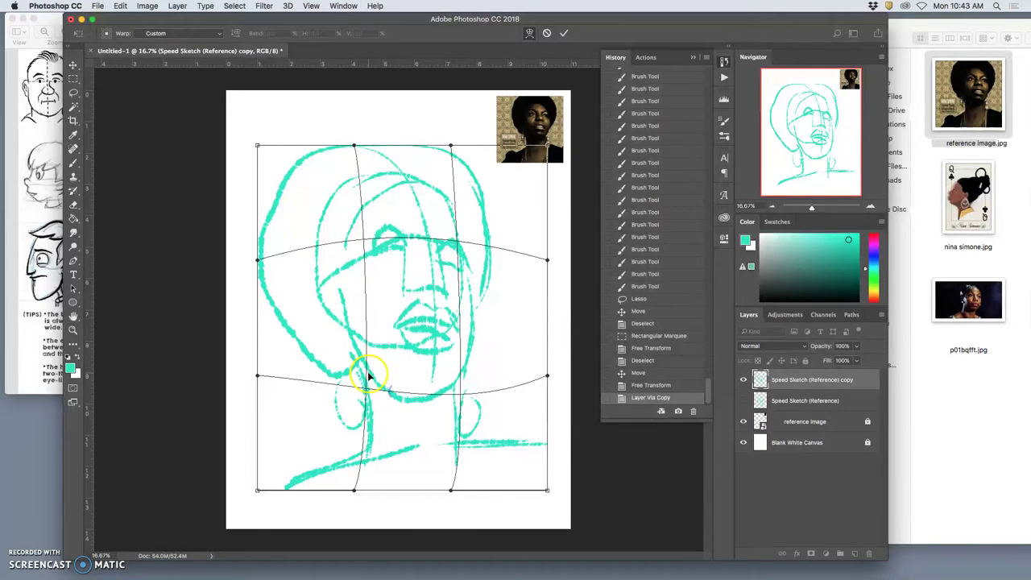
drag(370, 376, 369, 372)
mouse_move(303, 370)
mouse_down()
mouse_move(490, 320)
mouse_move(483, 301)
mouse_up()
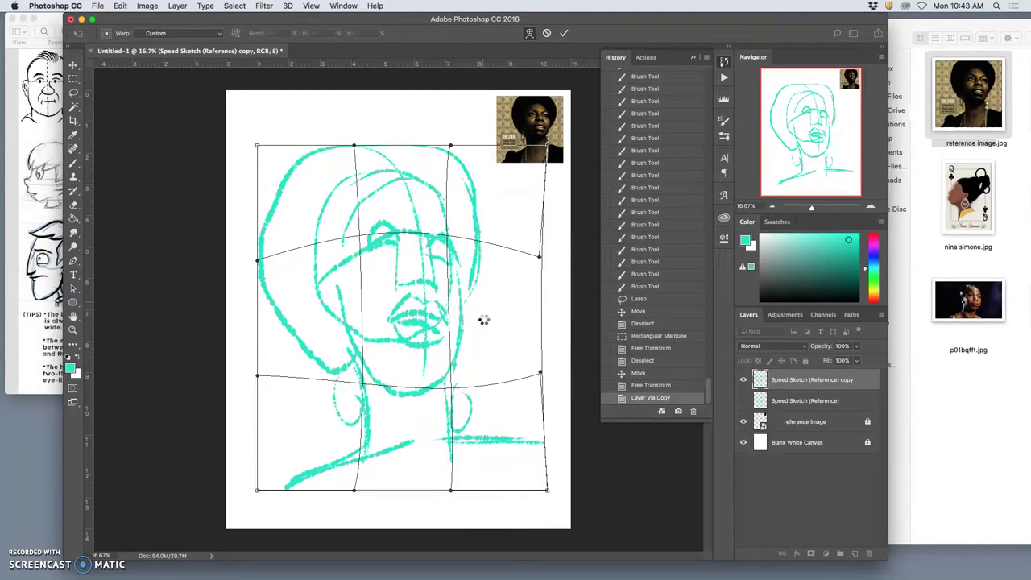
key(Return)
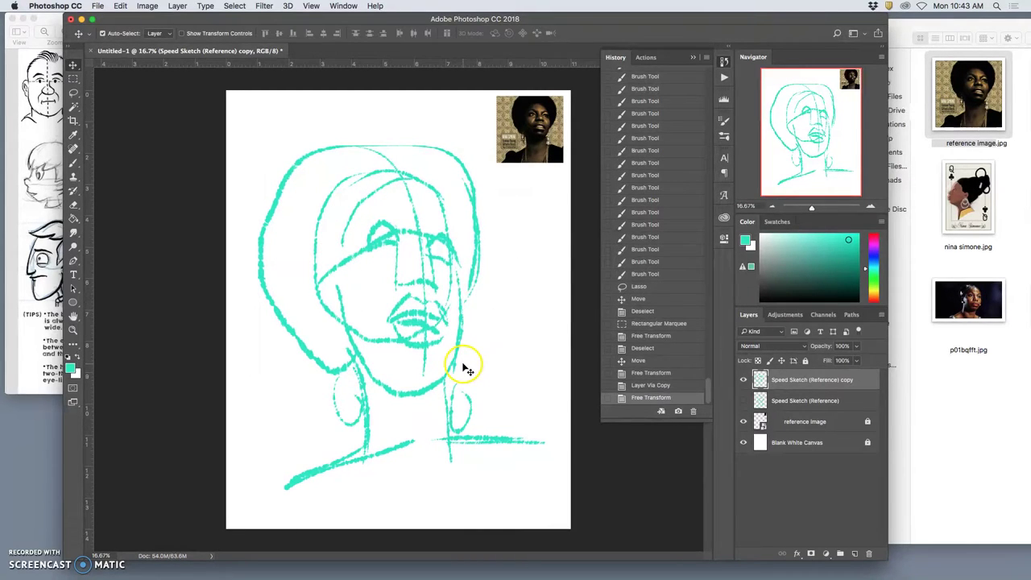
Step: Undo the last warp of the Speed Sketch (Reference) copy
key(super+z)
key(super+z)
key(super+z)
key(super+z)
key(super+z)
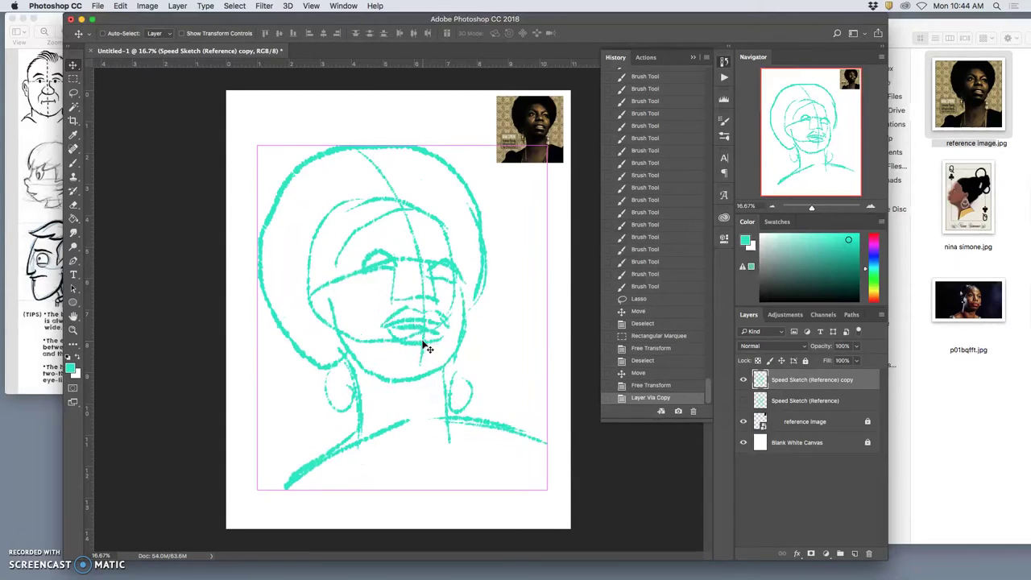
click(429, 343)
click(418, 278)
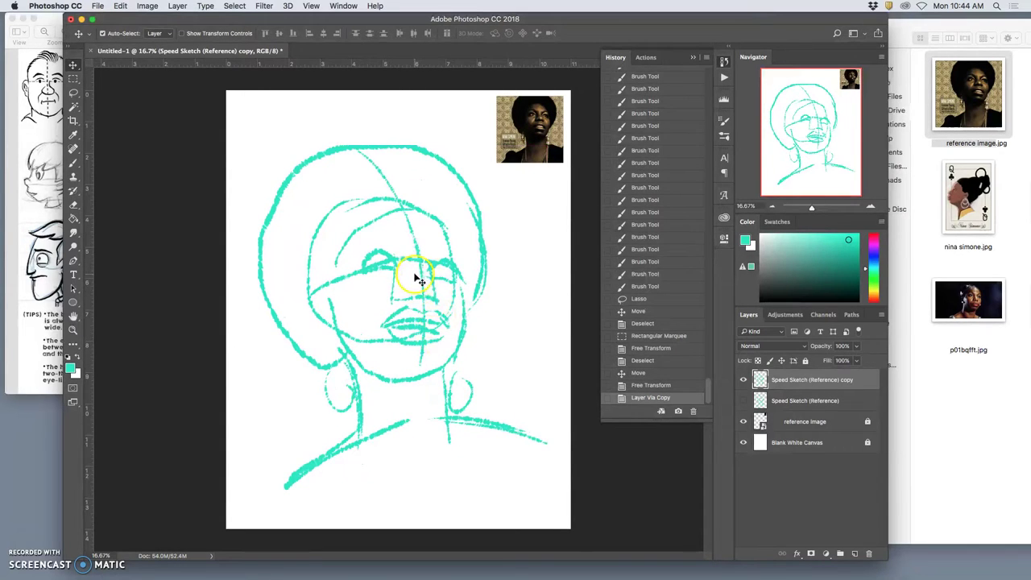
Step: Shift the sketch copy about 0.3 in to the right and 0.1 in up with Free Transform
key(super+t)
right_click(384, 289)
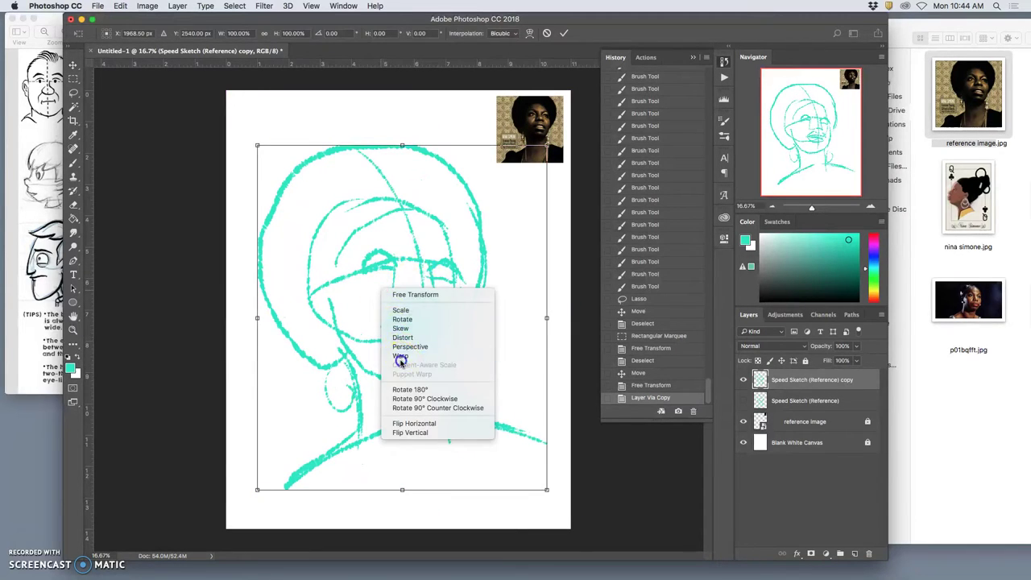
click(400, 357)
drag(334, 314, 343, 311)
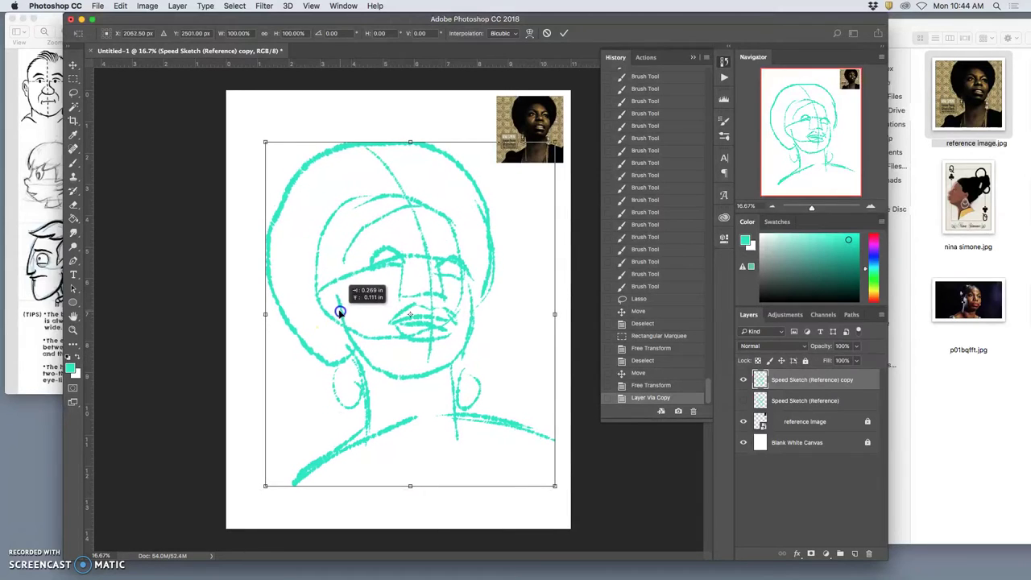
Step: Warp the sketch copy to raise the face and chin, pull in the jaw and neck at the right, and push the upper-right hair outward
right_click(383, 319)
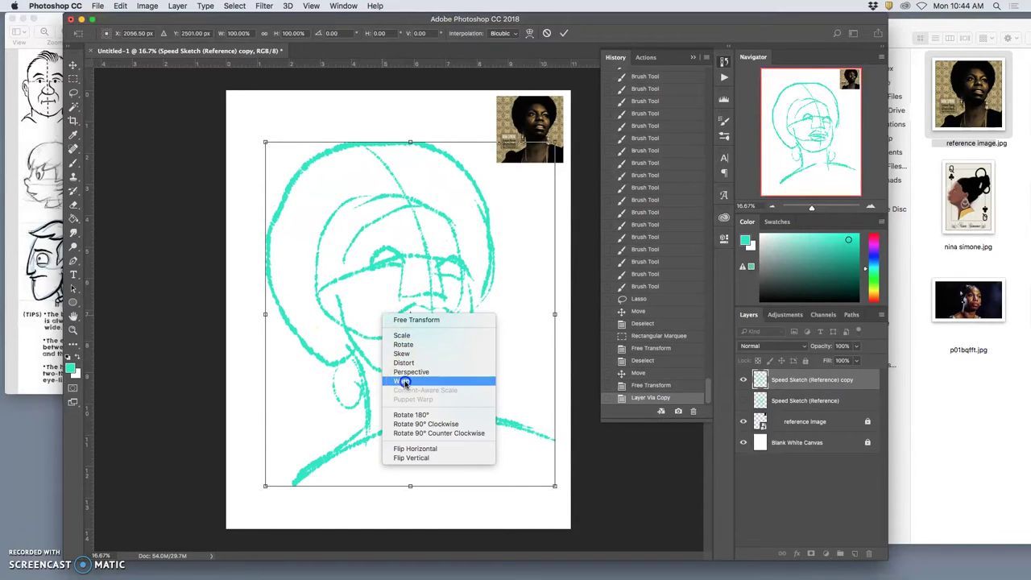
click(401, 381)
drag(376, 342, 381, 338)
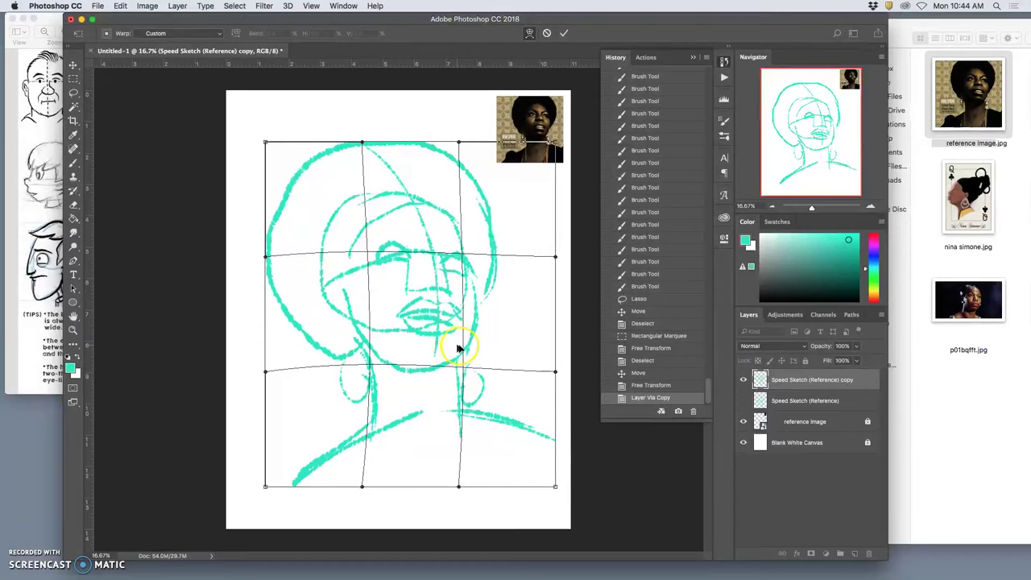
drag(459, 346, 458, 350)
drag(452, 226, 463, 219)
drag(493, 328, 481, 325)
drag(481, 212, 490, 208)
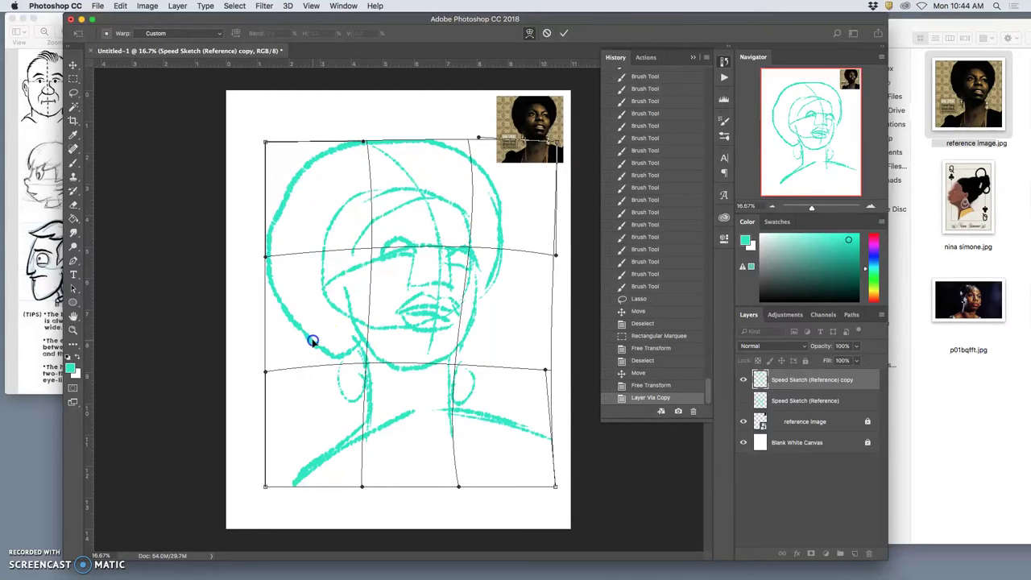
drag(313, 341, 316, 336)
drag(317, 290, 316, 293)
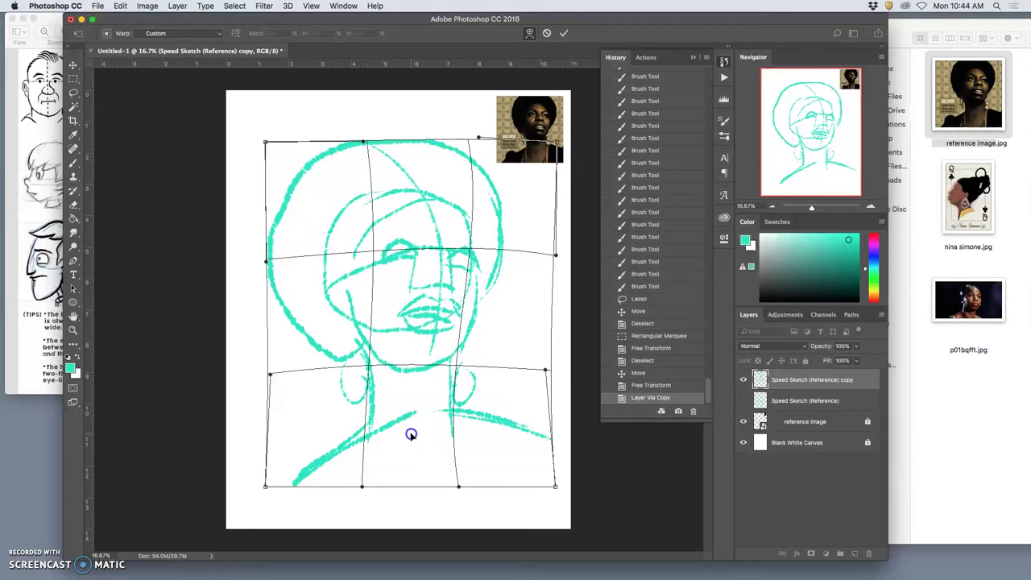
double_click(511, 350)
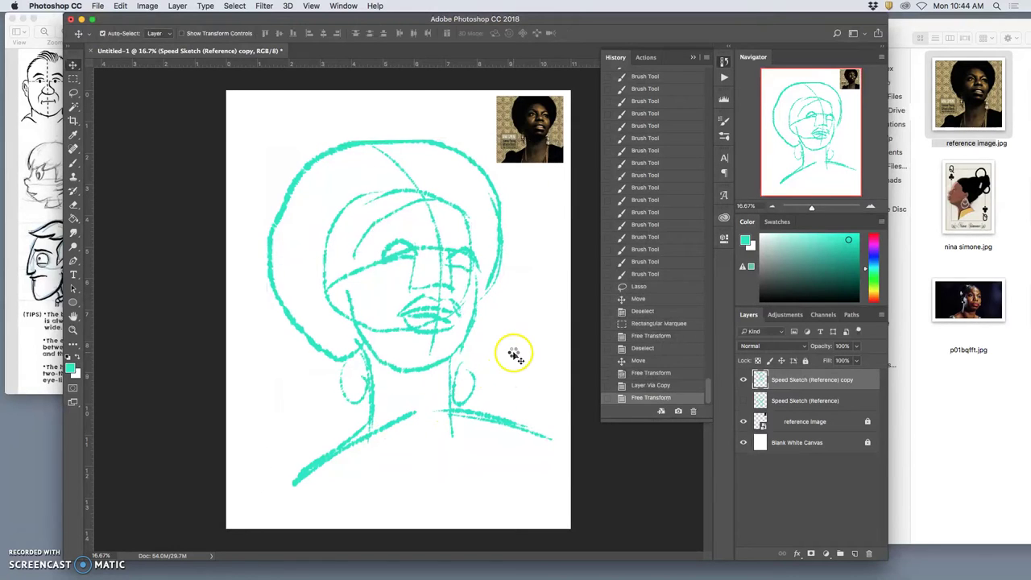
Step: Add a new layer above the sketch copy and name it Flat Color
drag(425, 196, 418, 207)
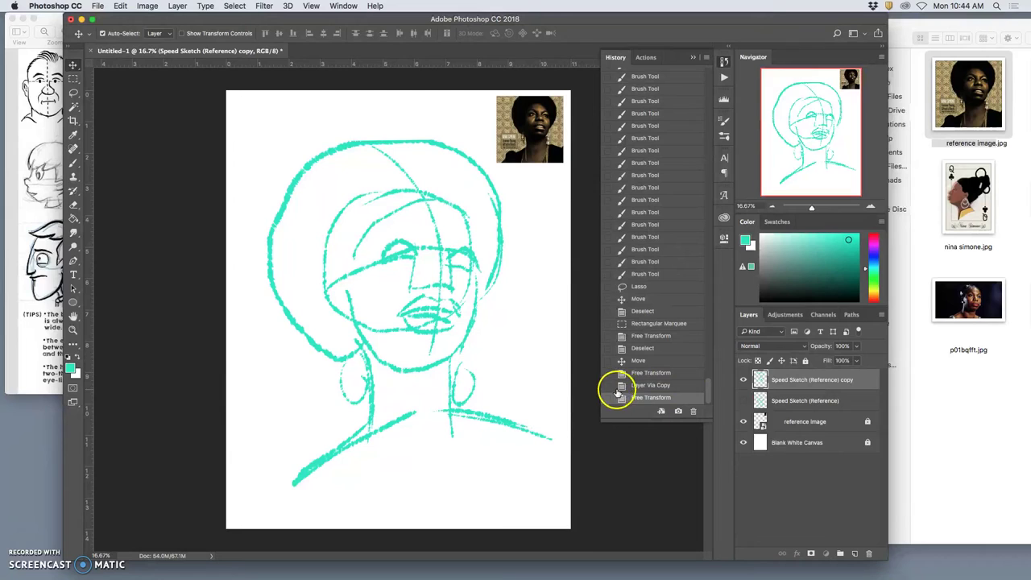
click(854, 554)
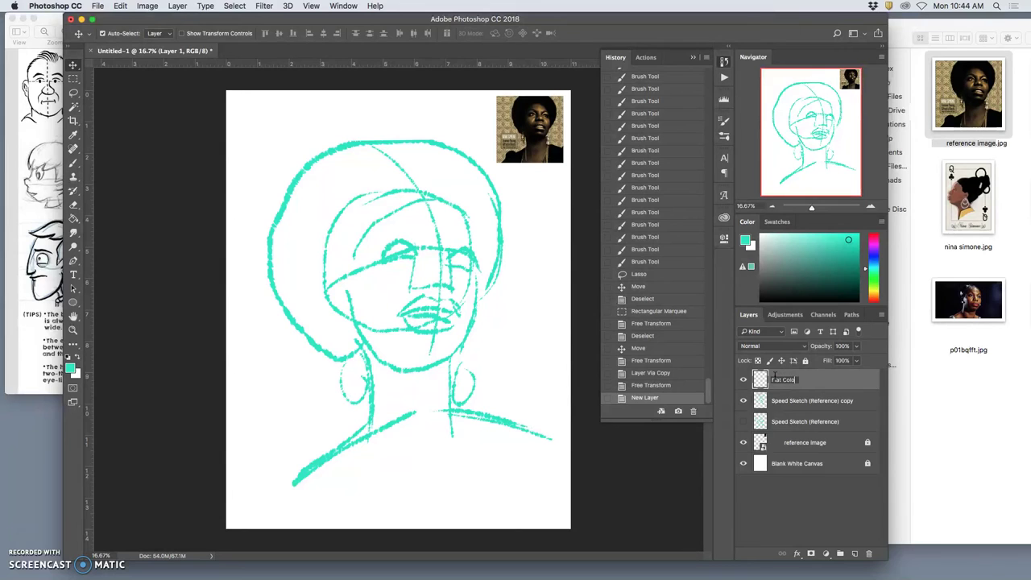
click(819, 384)
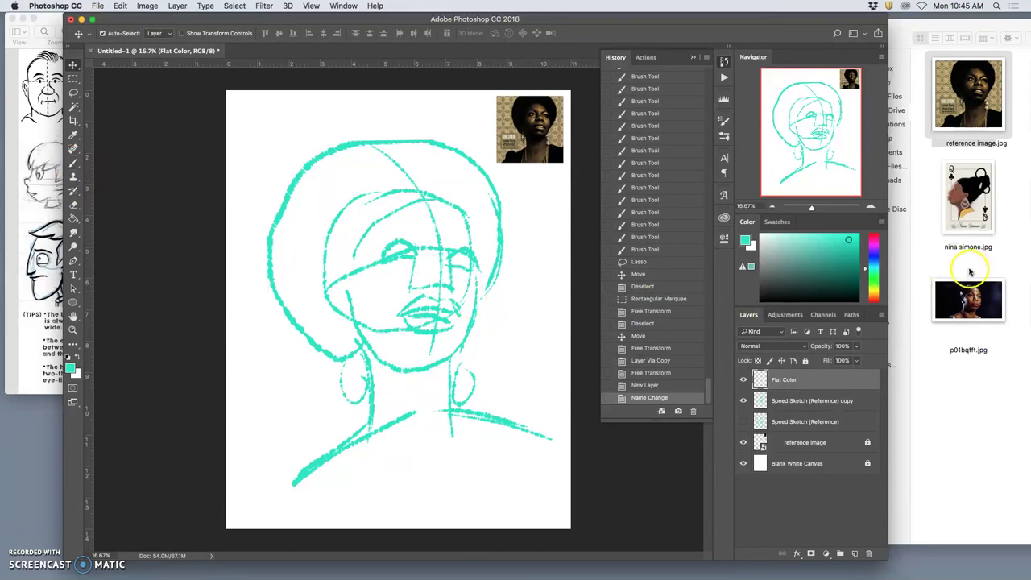
Step: Place the nina-simone photo from the reference folder on the canvas
drag(992, 33, 785, 26)
drag(859, 167, 545, 200)
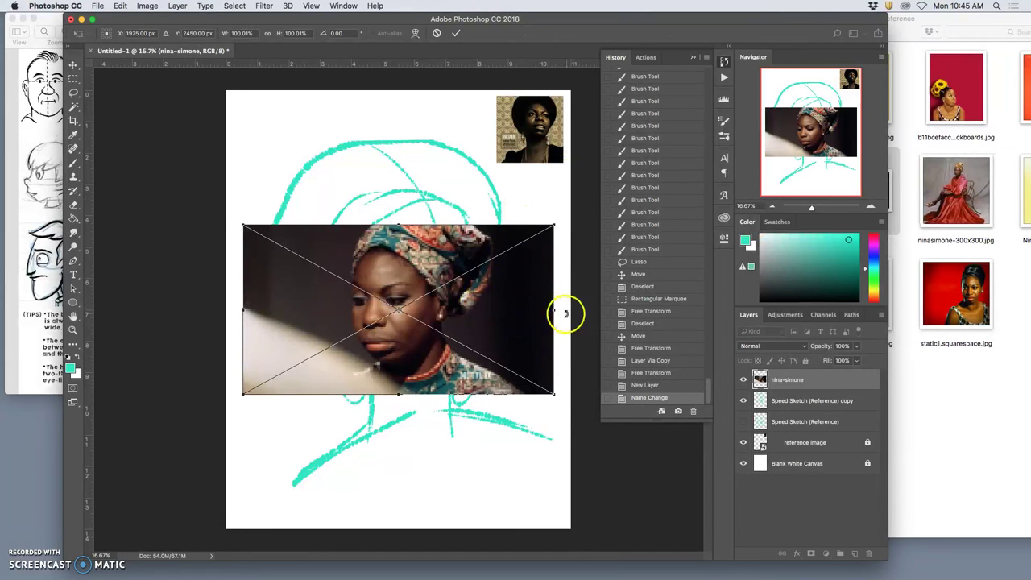